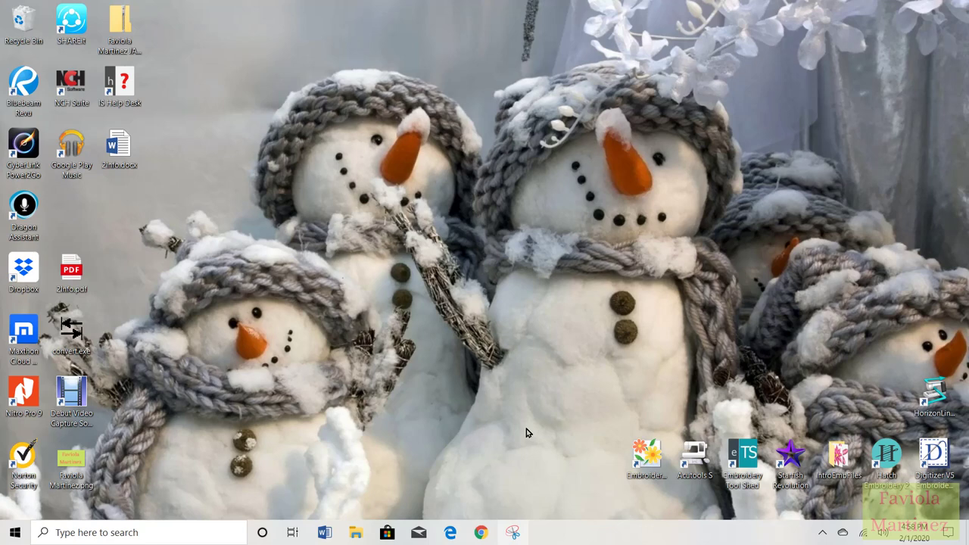
left_click(505, 422)
left_click(519, 411)
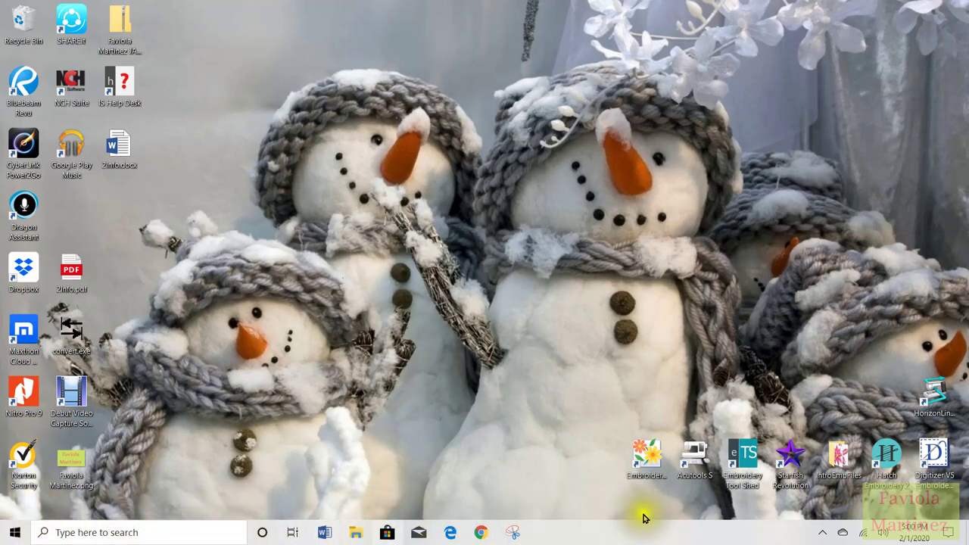
left_click(522, 534)
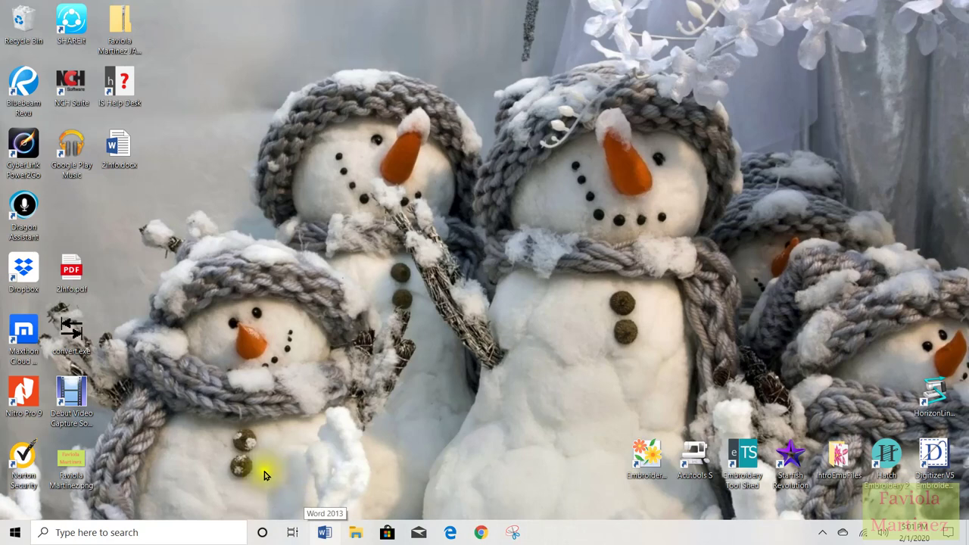
Open the Start menu and look through the alphabetical list of installed apps
left_click(14, 535)
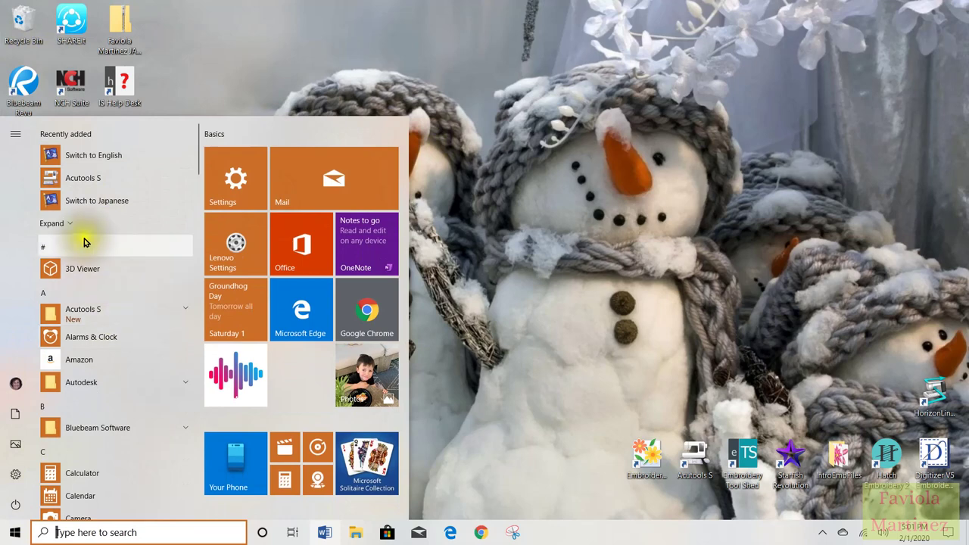
scroll(76, 156, "down", 1)
scroll(75, 155, "down", 8)
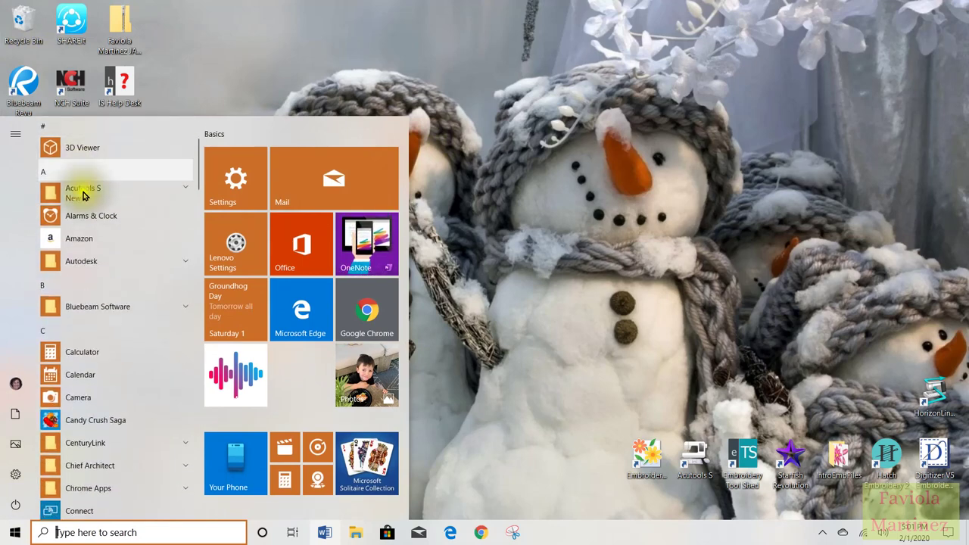
scroll(89, 258, "down", 9)
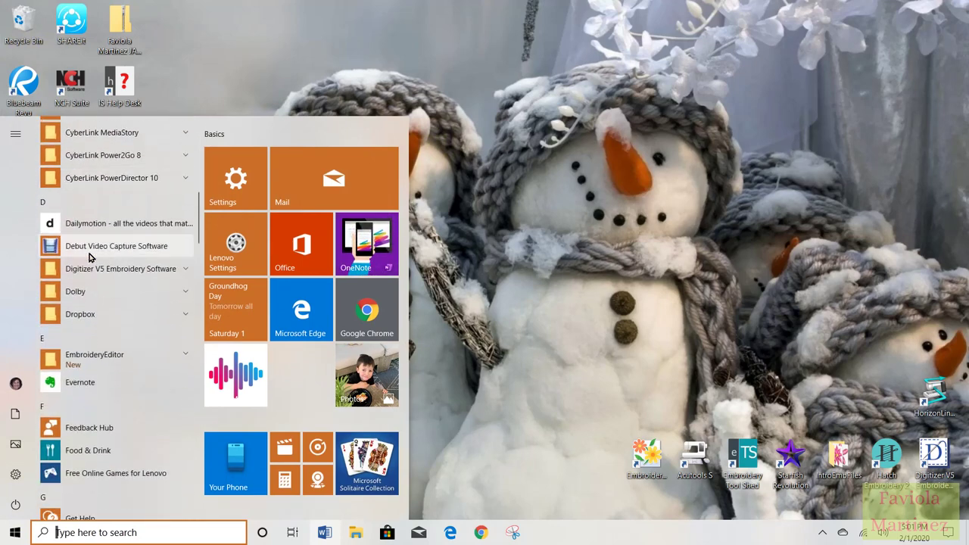
scroll(88, 257, "down", 12)
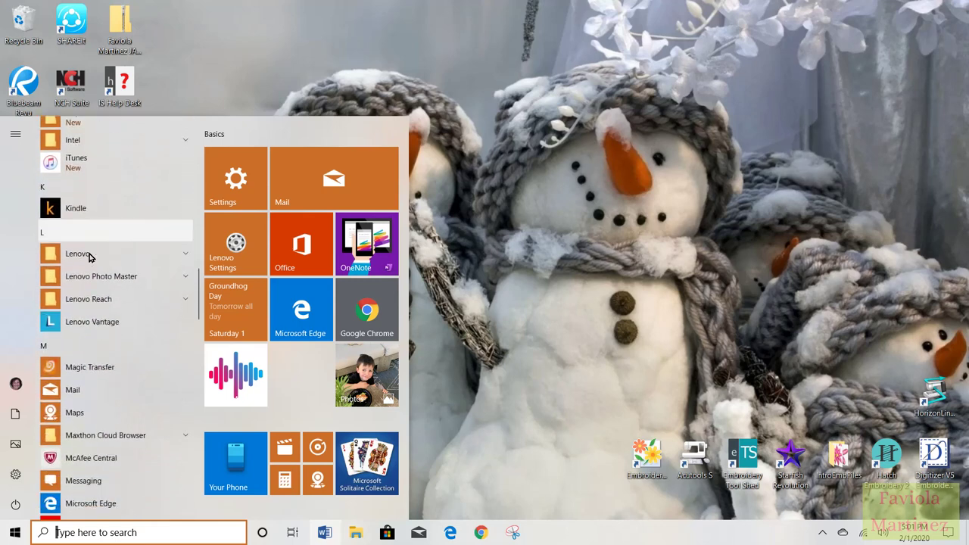
scroll(98, 386, "down", 8)
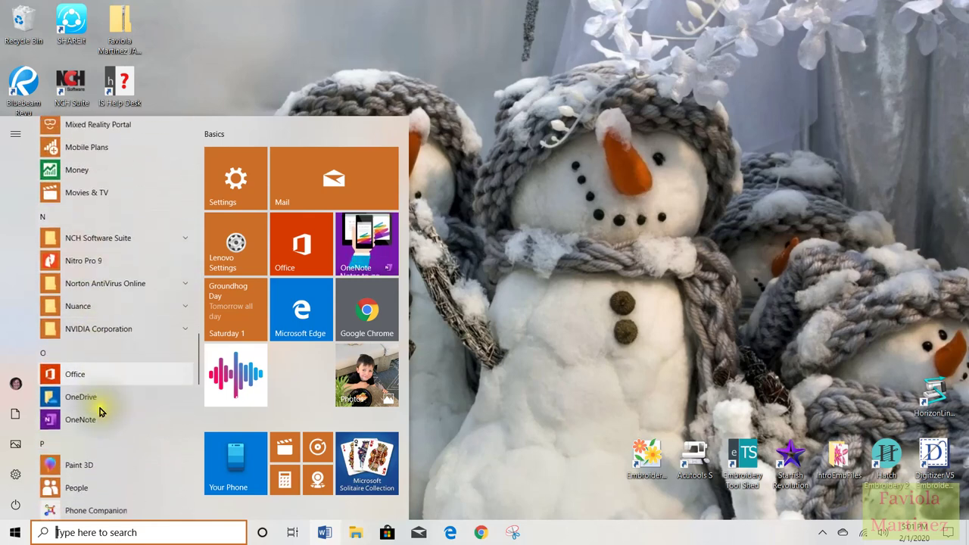
scroll(100, 411, "up", 7)
scroll(100, 411, "up", 20)
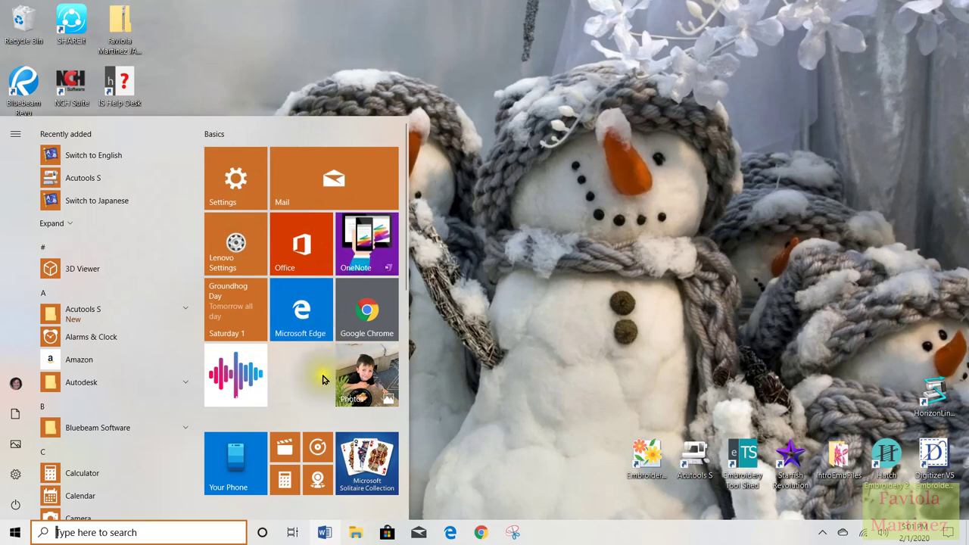
Look through the pinned Start tiles from the Basics group down to the Explore group
scroll(323, 379, "down", 2)
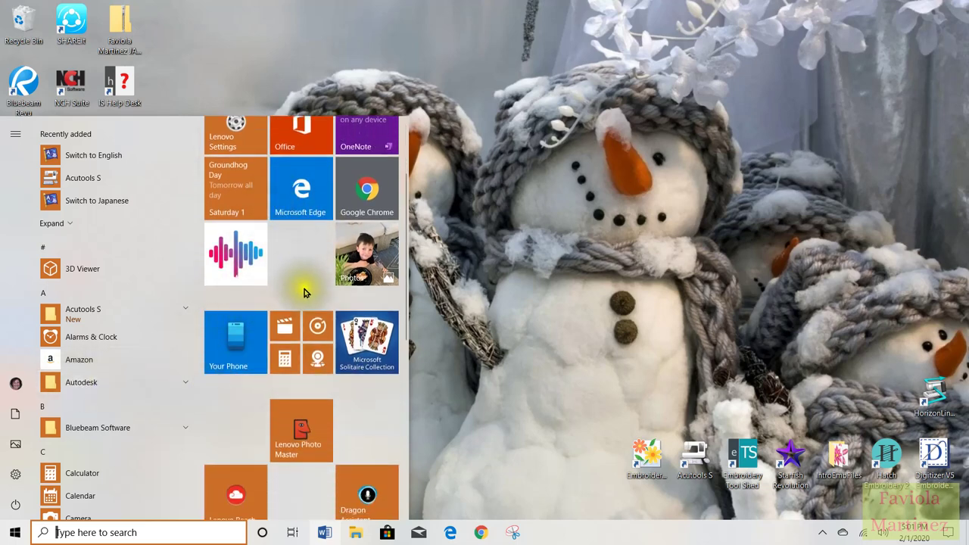
scroll(308, 408, "down", 3)
scroll(308, 410, "down", 4)
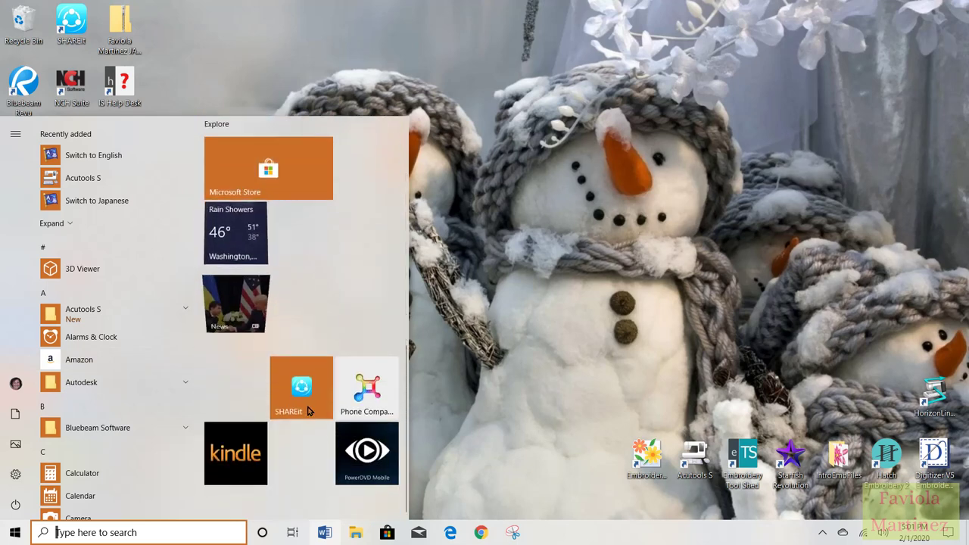
scroll(308, 411, "up", 5)
scroll(308, 411, "up", 4)
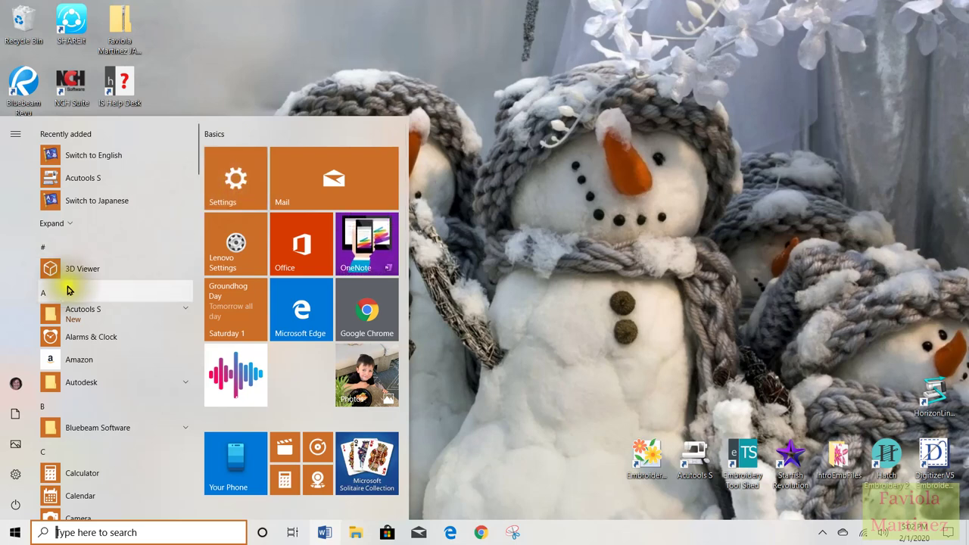
Find Settings in the alphabetical app list and view its options for pinning to Start and the taskbar
scroll(86, 388, "down", 10)
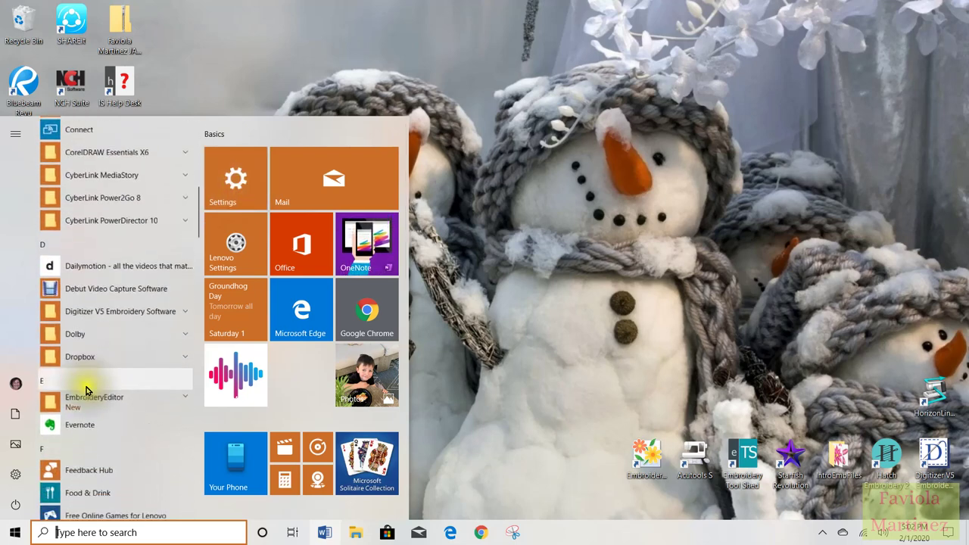
scroll(87, 391, "down", 10)
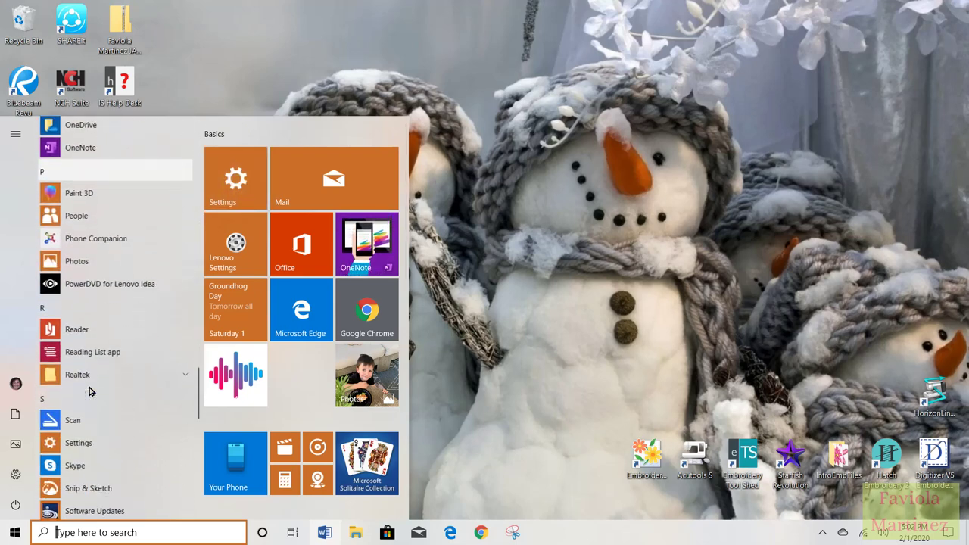
scroll(88, 391, "down", 1)
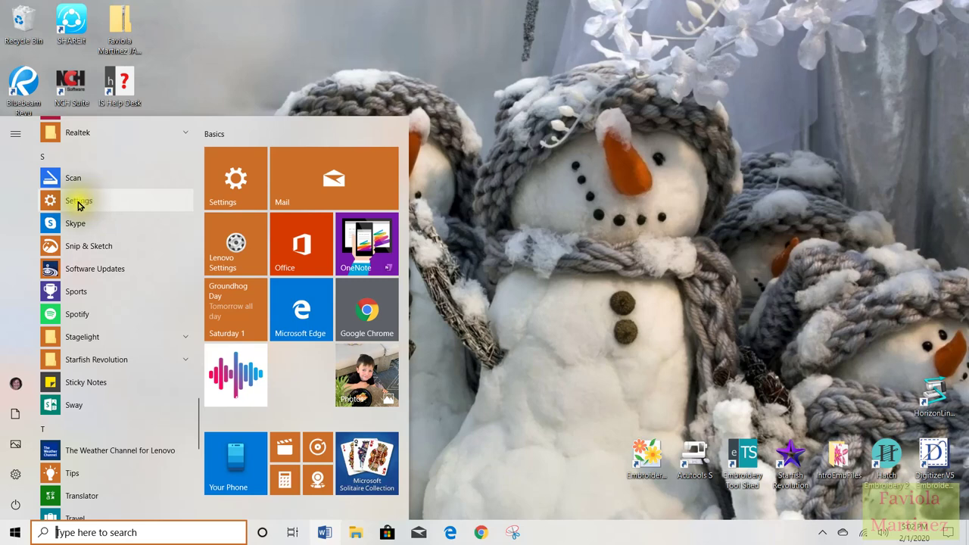
right_click(77, 202)
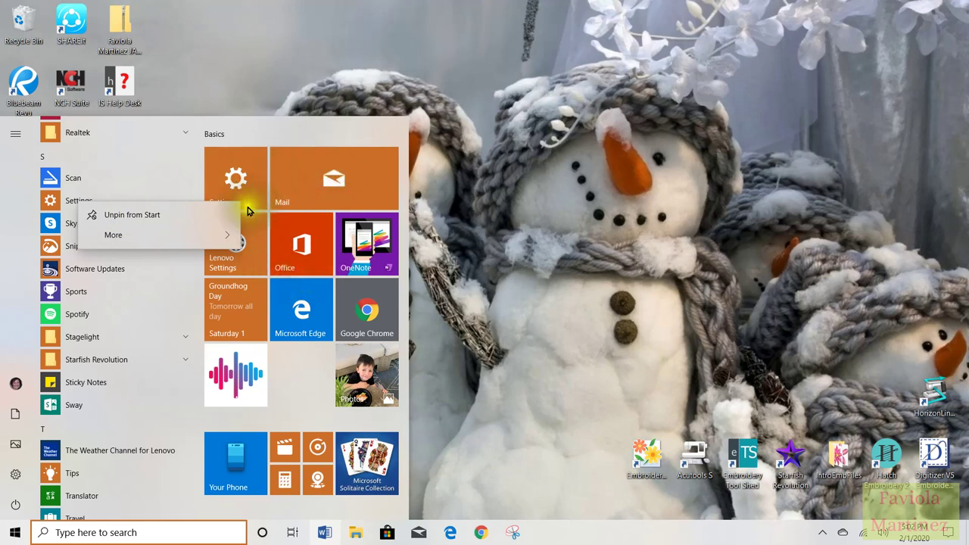
mouse_move(143, 238)
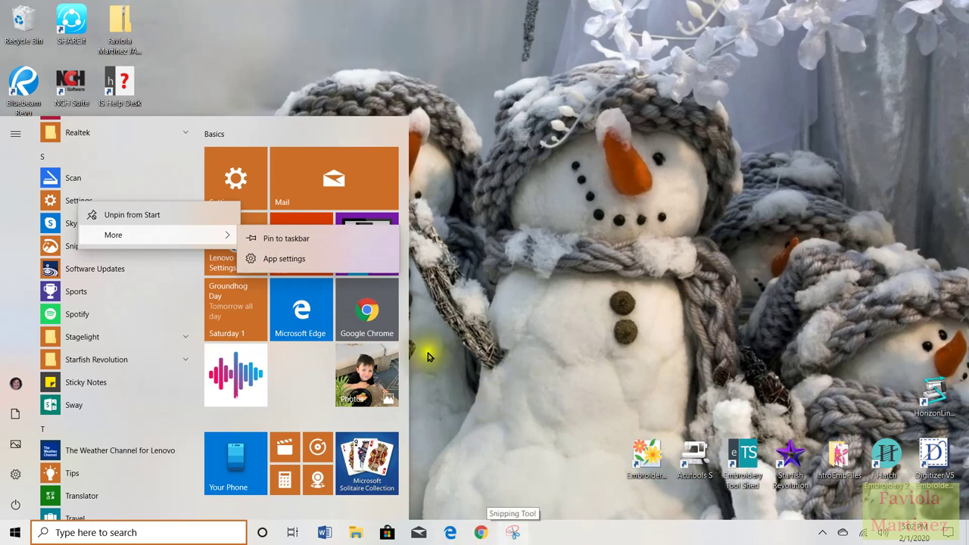
left_click(235, 177)
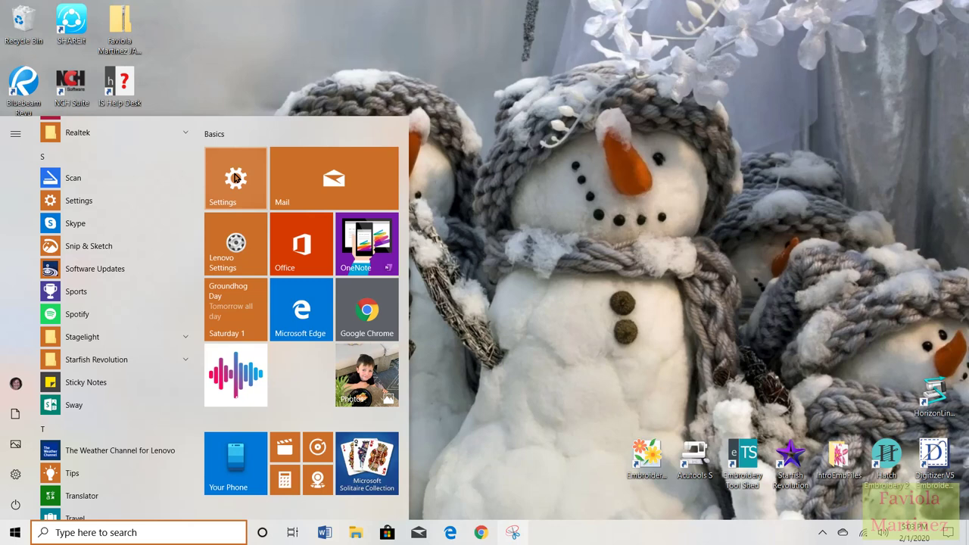
Open Windows Settings and go to the Mouse page of the Devices category
left_click(236, 177)
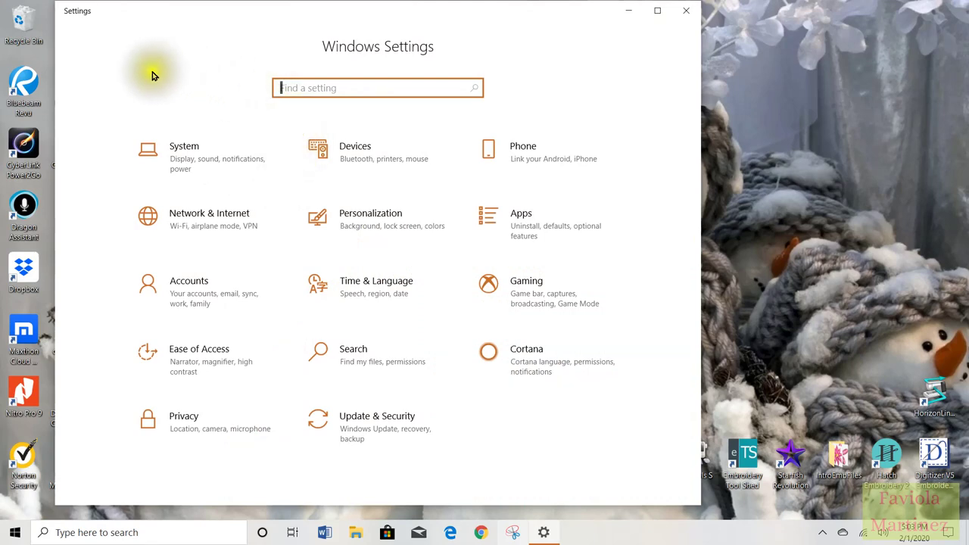
left_click(355, 155)
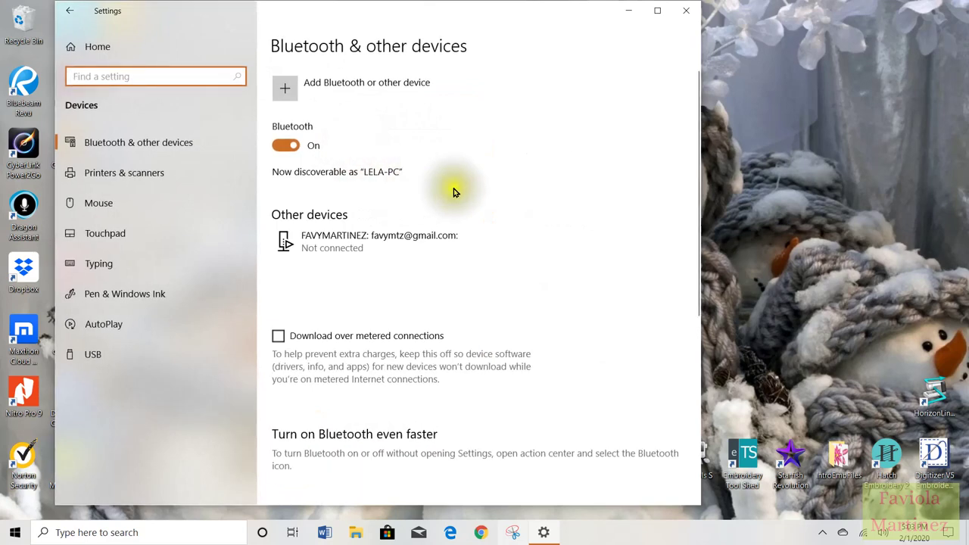
left_click(99, 214)
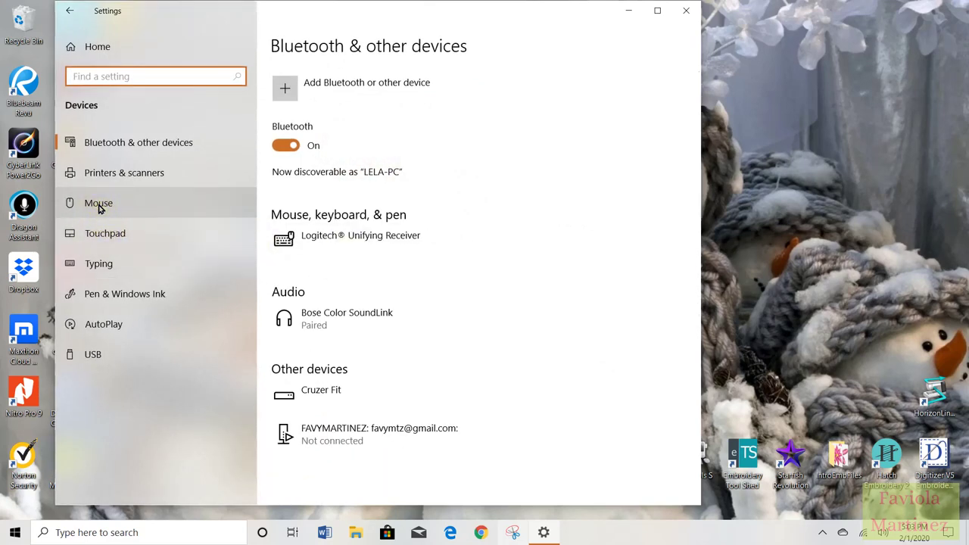
left_click(99, 209)
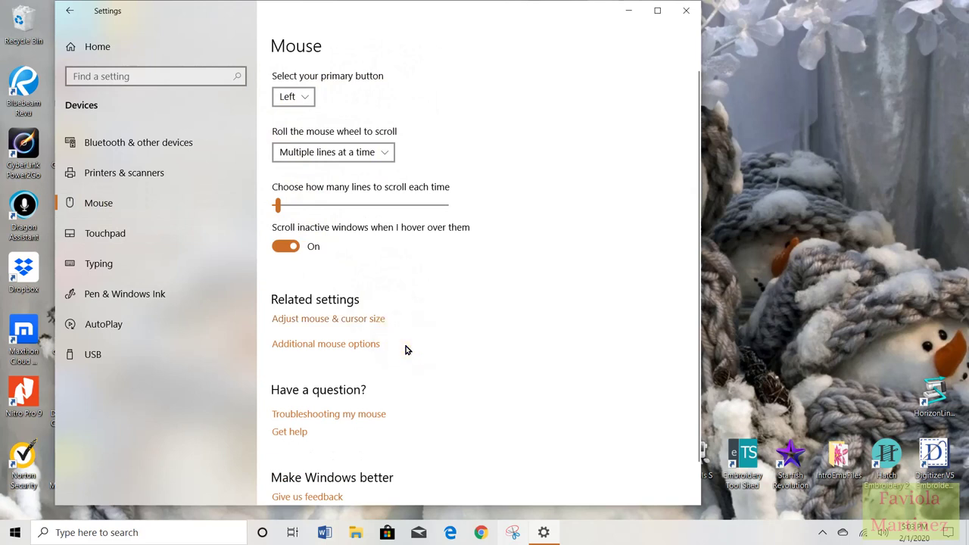
Examine the scroll-lines setting and the primary mouse button choices, keeping Left as the primary button
left_click(278, 206)
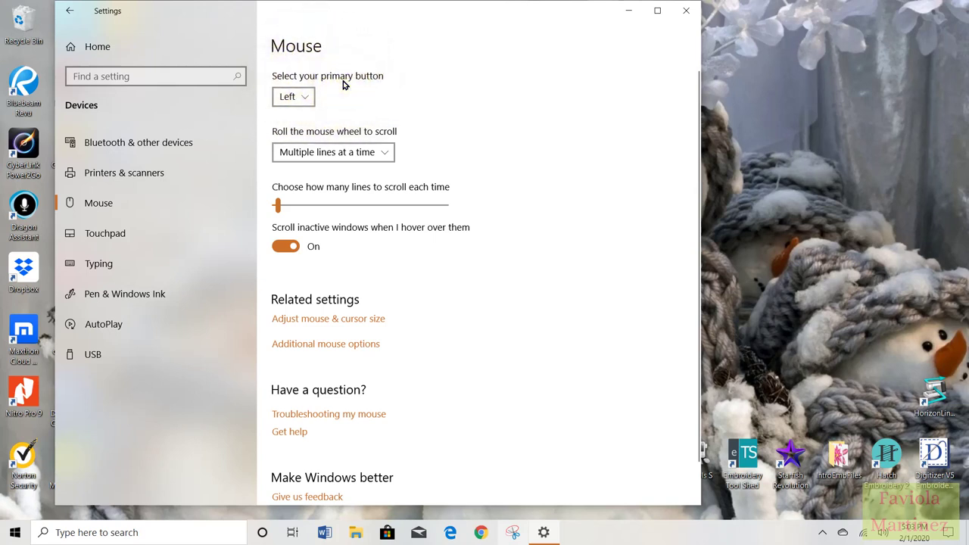
left_click(297, 100)
left_click(301, 101)
left_click(301, 99)
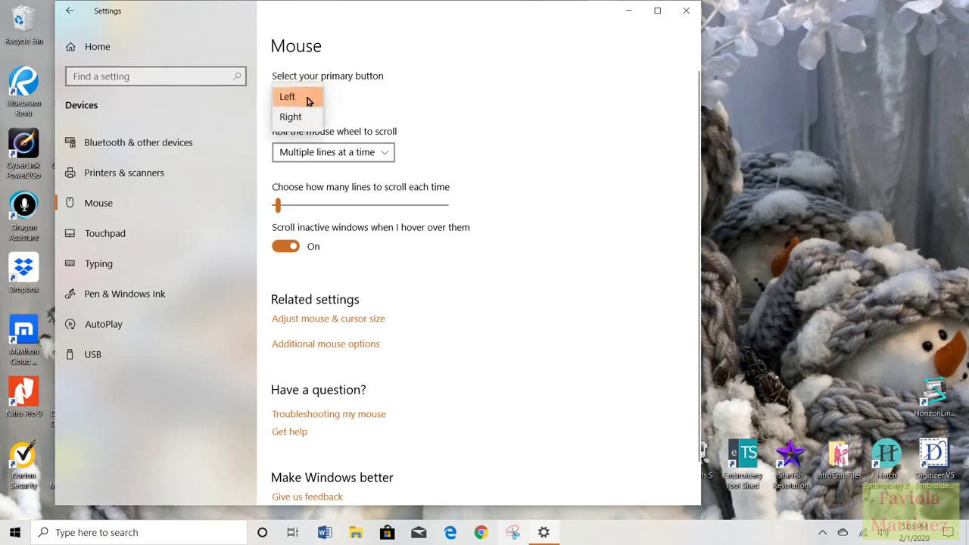
left_click(412, 103)
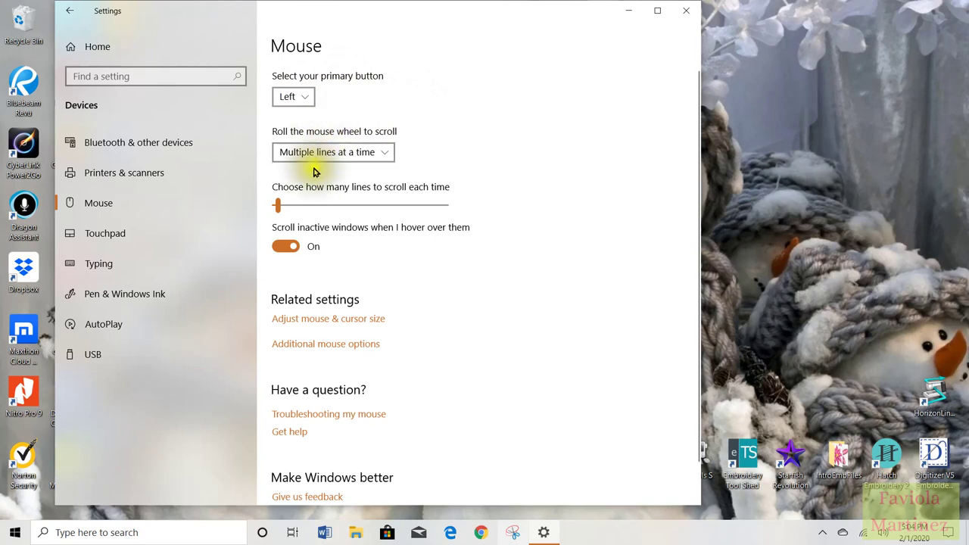
Open the mouse and cursor size settings and inspect the pointer size and cursor thickness controls
left_click(327, 321)
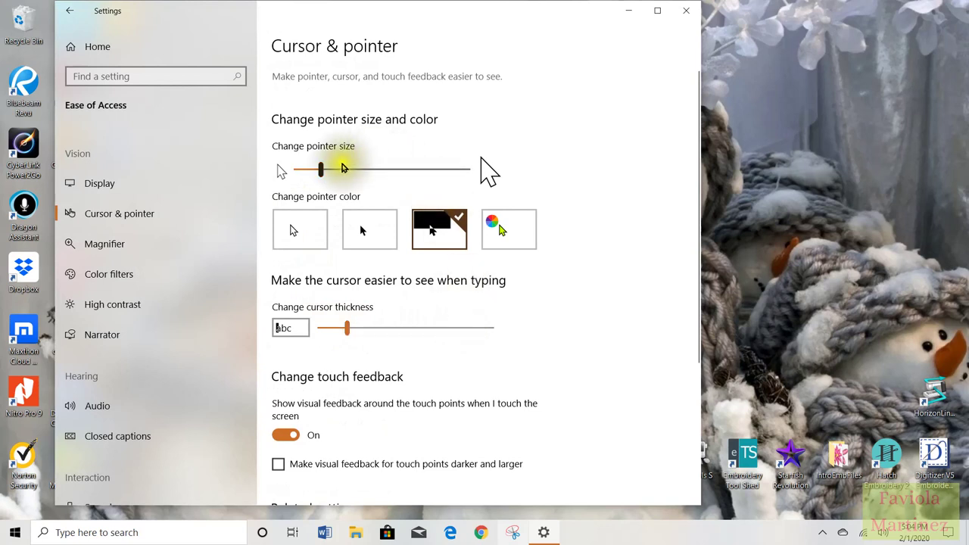
left_click(322, 171)
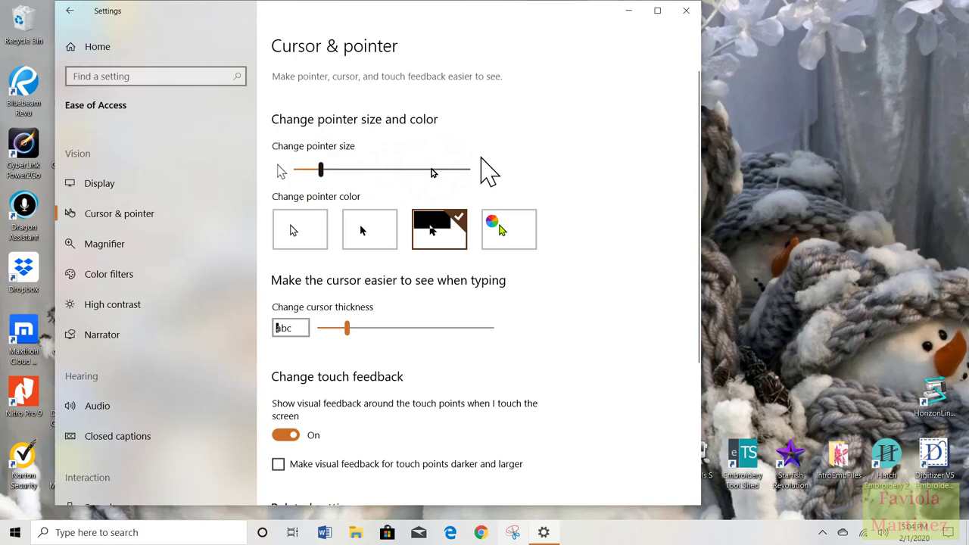
left_click(322, 171)
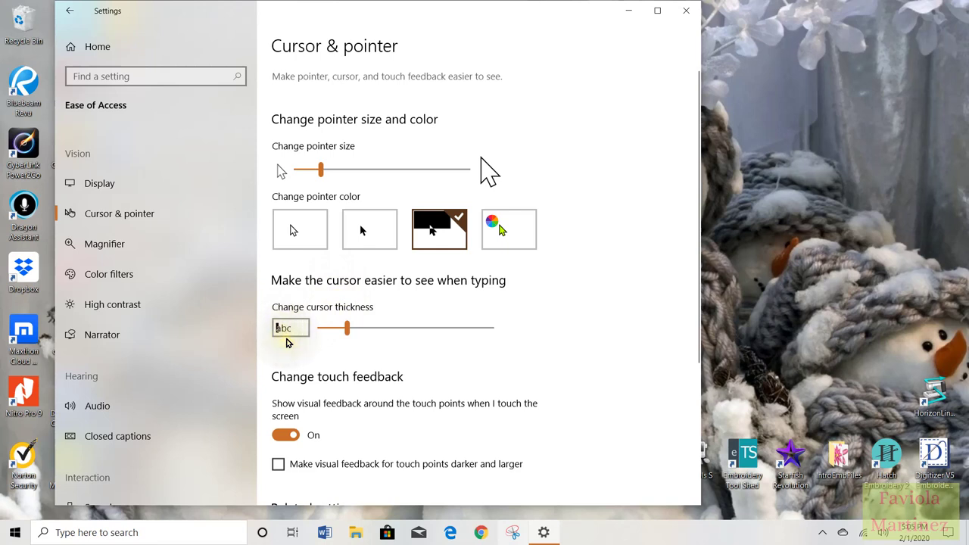
left_click(347, 328)
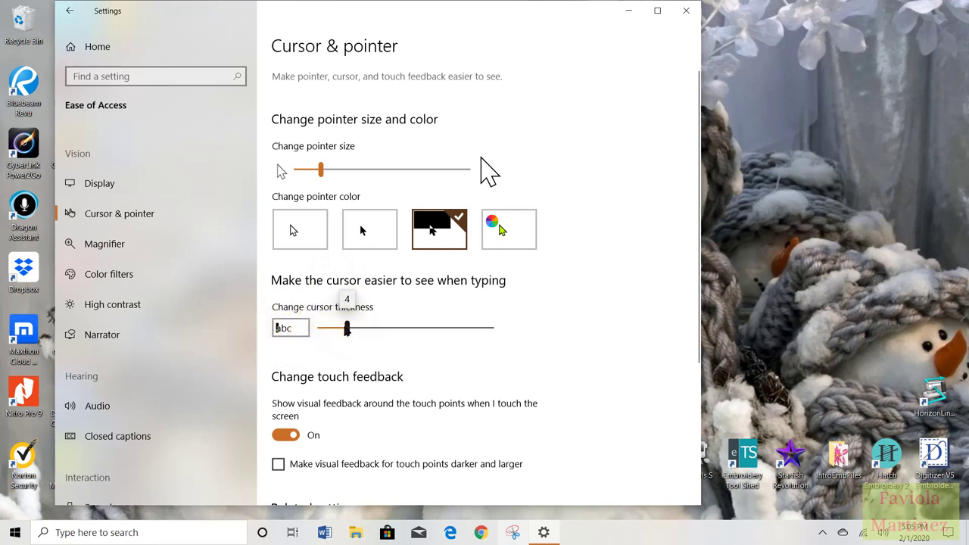
Review the remaining Cursor & pointer options and the Ease of Access categories, and close Settings
scroll(381, 378, "down", 3)
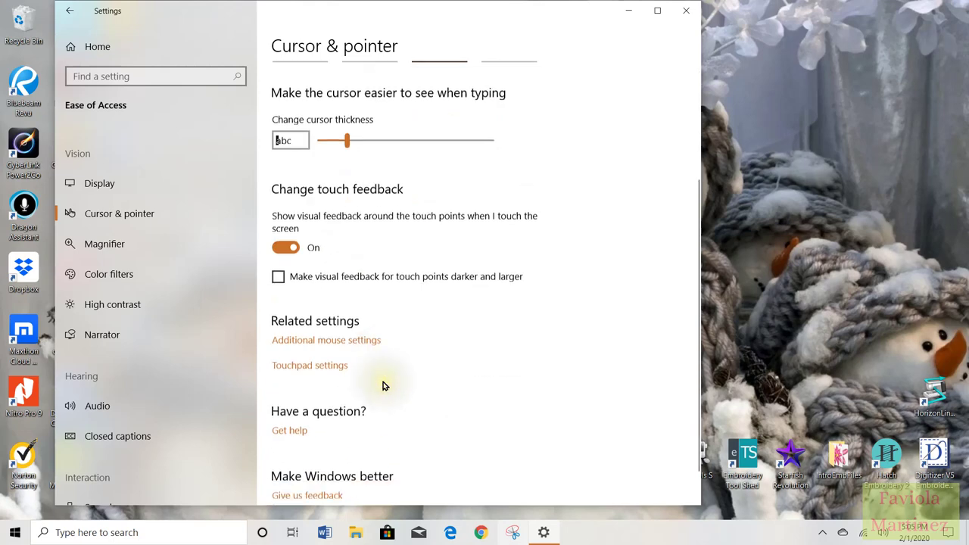
scroll(428, 394, "up", 3)
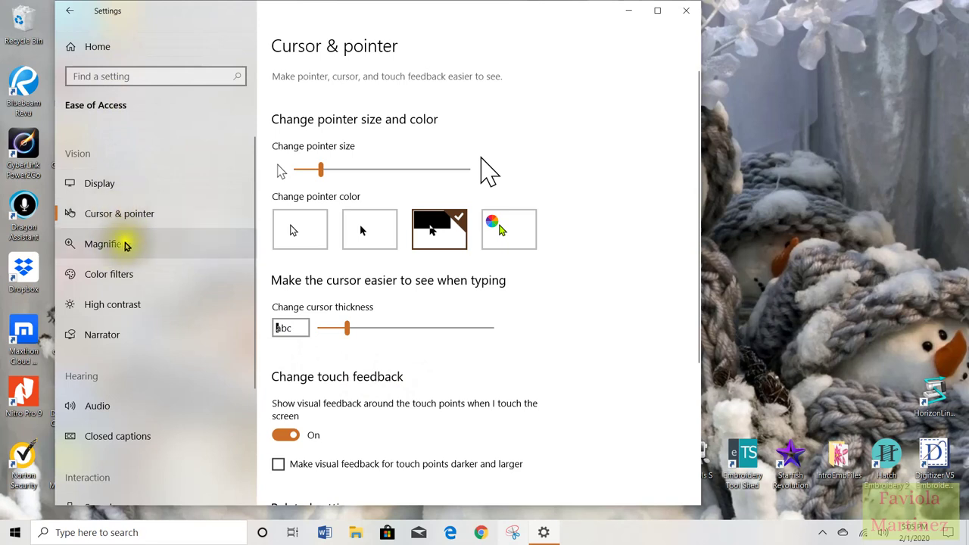
scroll(119, 356, "down", 3)
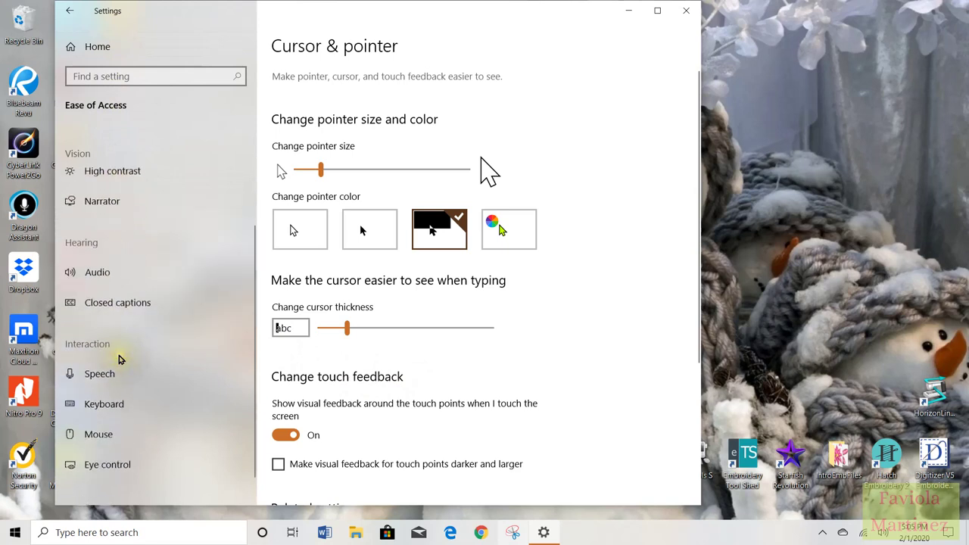
scroll(119, 359, "up", 3)
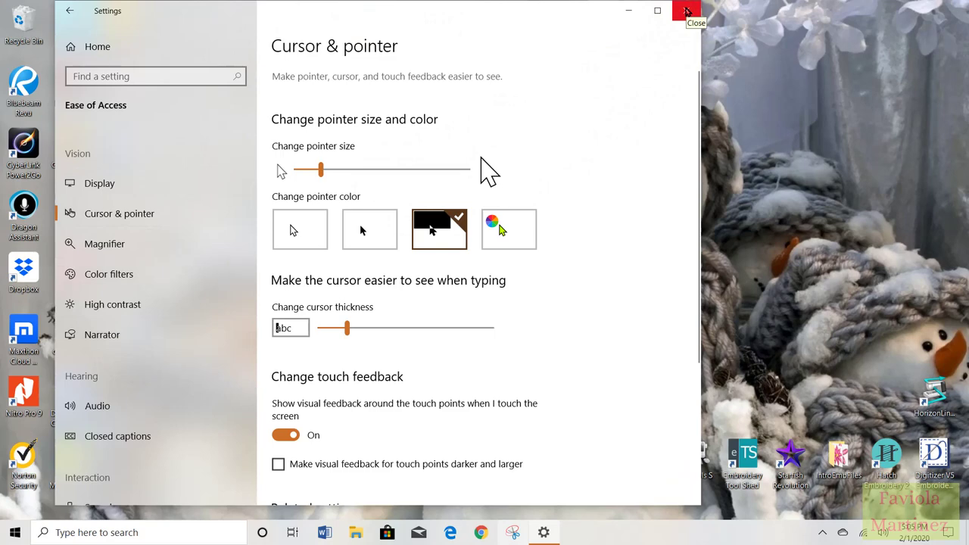
left_click(686, 11)
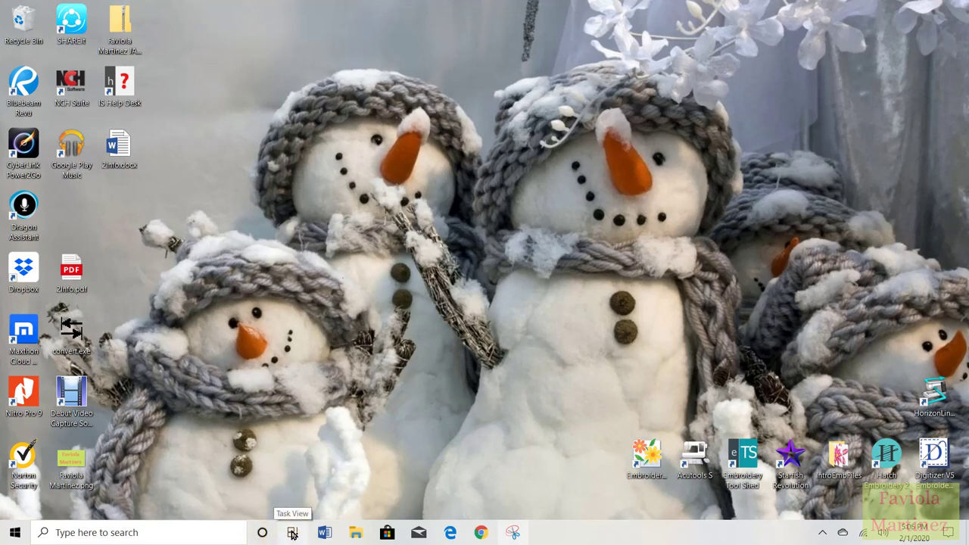
View the activity timeline in Task View and return to the desktop
left_click(292, 533)
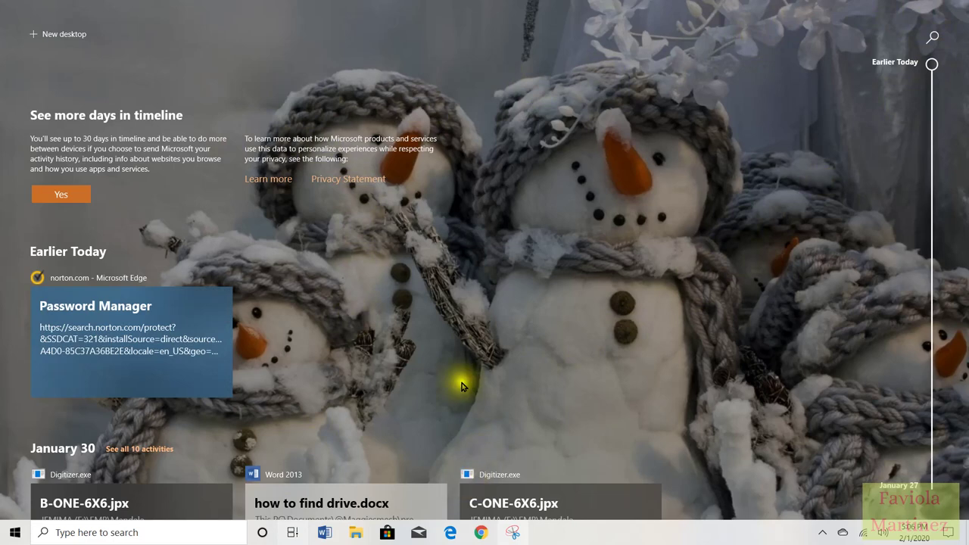
left_click(418, 393)
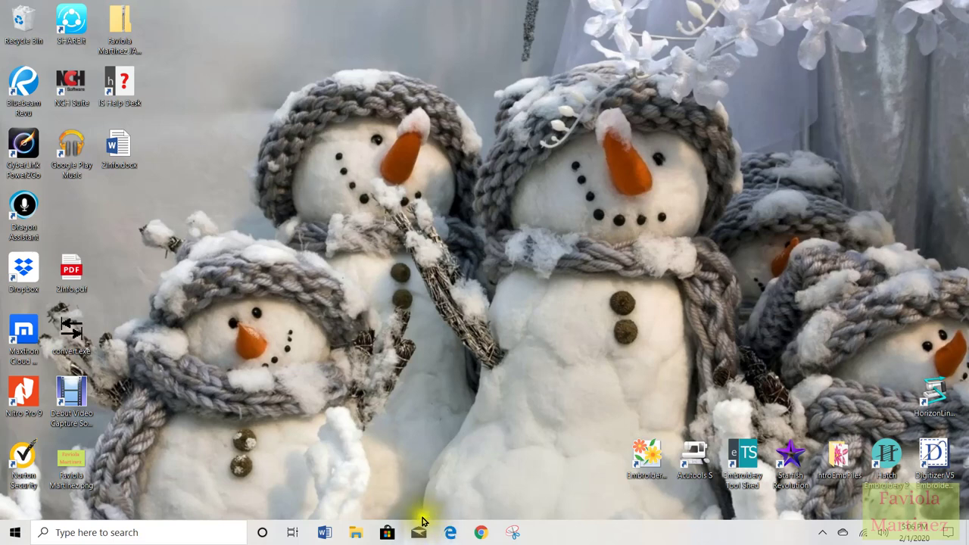
left_click(417, 535)
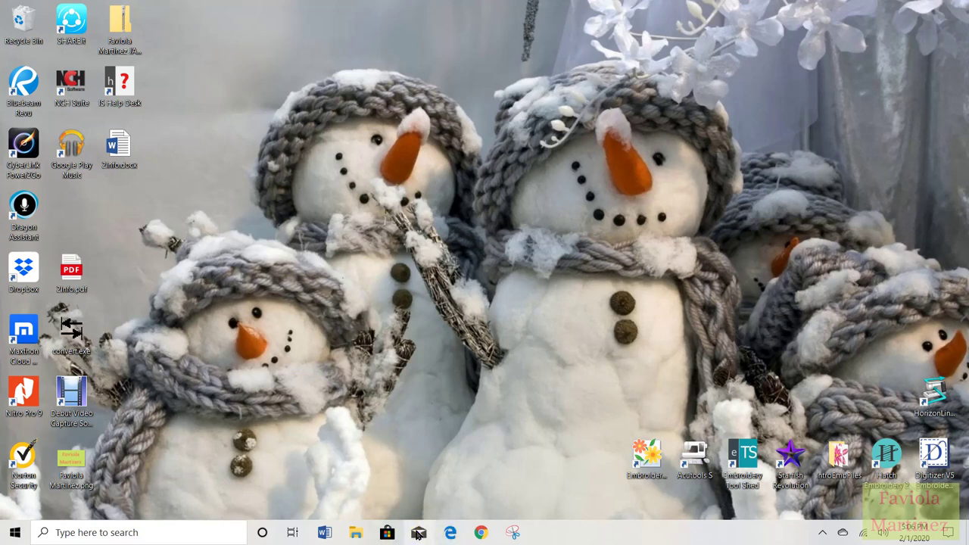
left_click(485, 537)
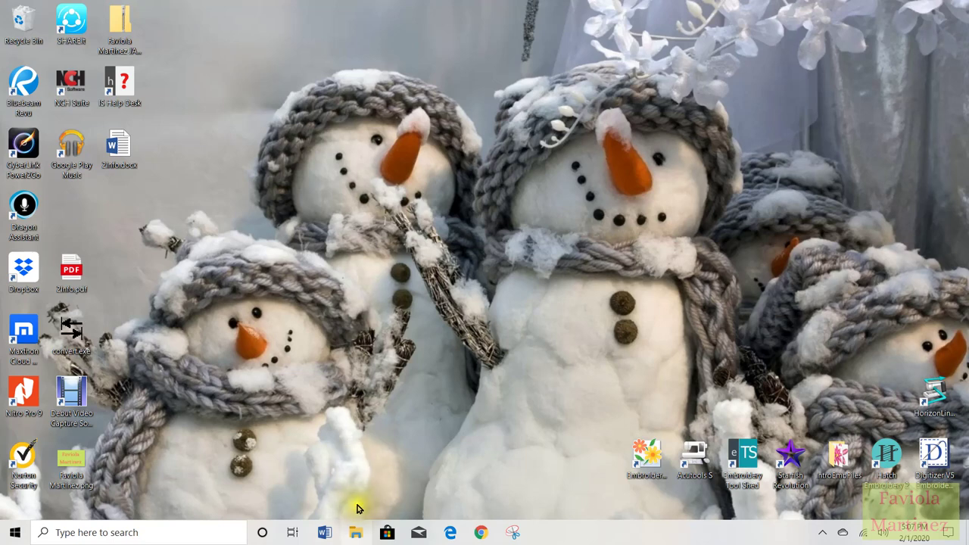
left_click(515, 533)
left_click(517, 535)
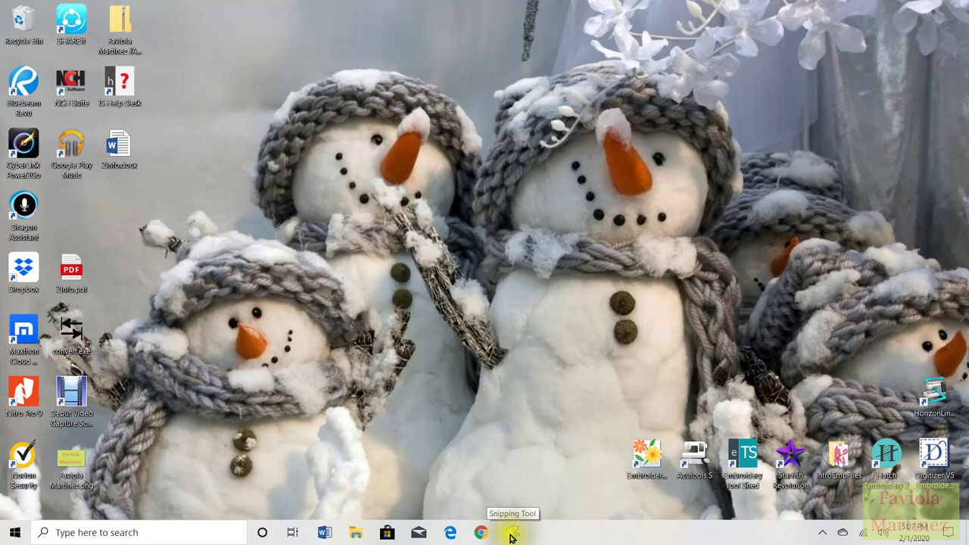
Open File Explorer and check the 3D Objects and Documents folders in the folder tree for subfolders, leaving Documents collapsed
left_click(357, 535)
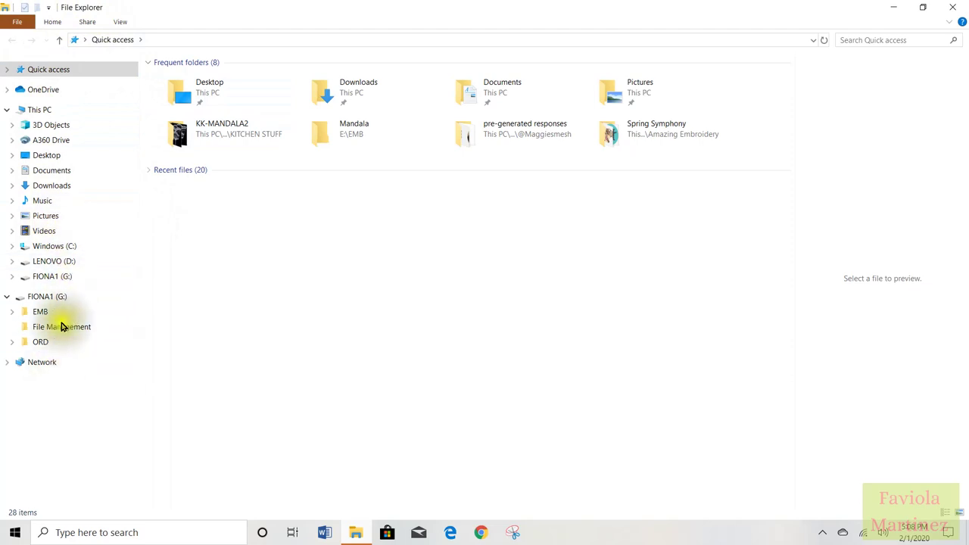
left_click(10, 130)
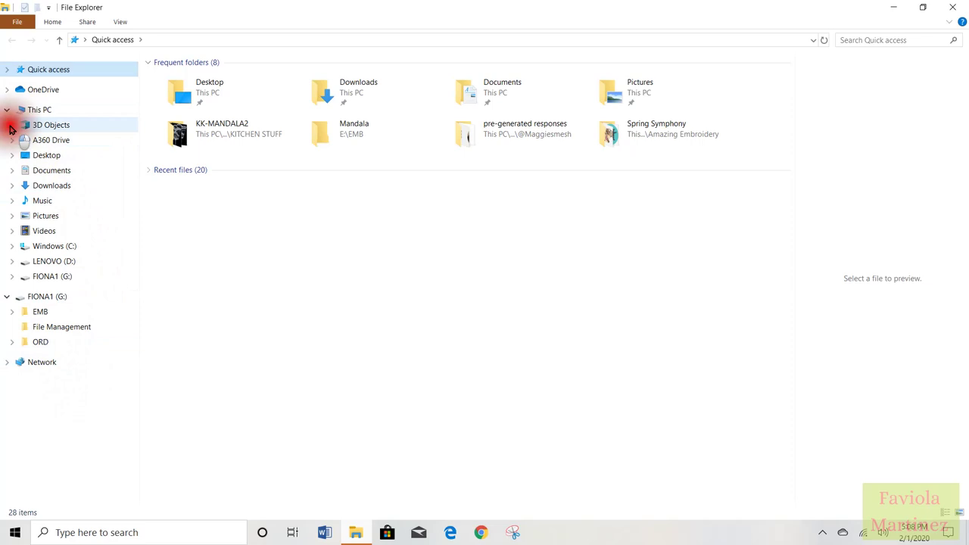
left_click(10, 130)
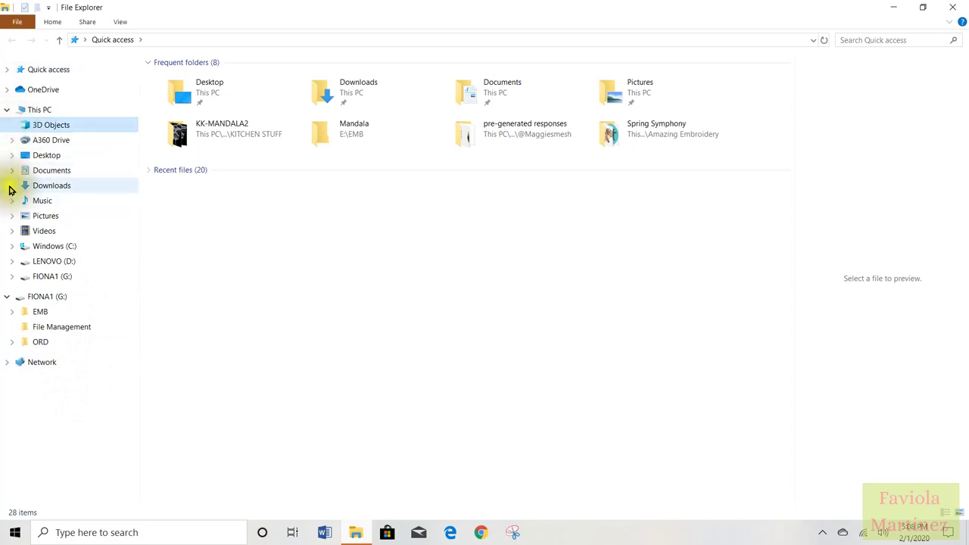
left_click(12, 172)
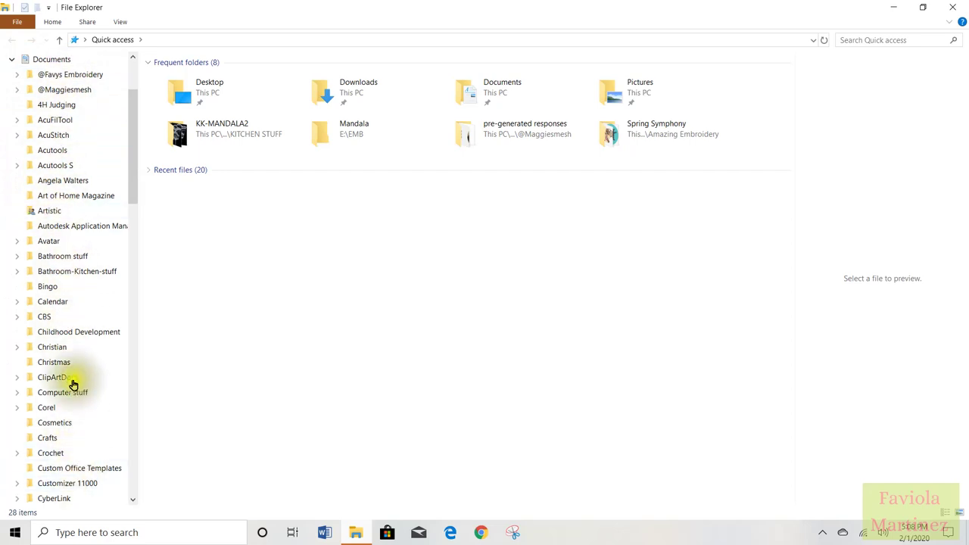
left_click(11, 65)
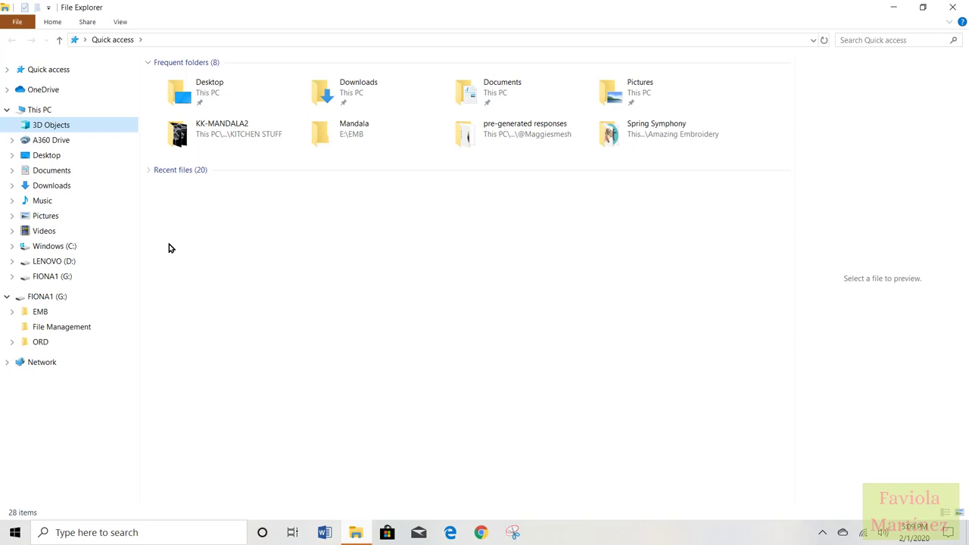
Expand Documents under This PC again to view its subfolders, and collapse it
left_click(34, 125)
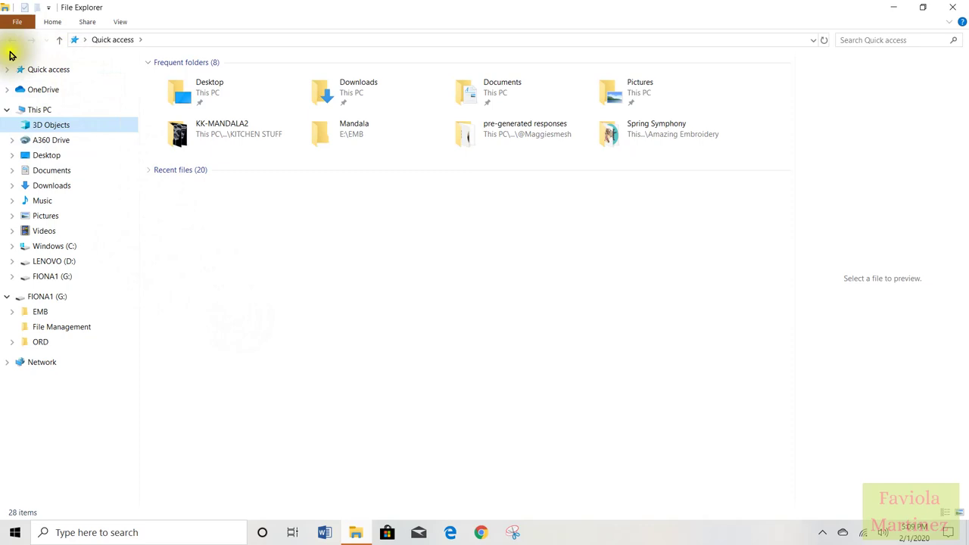
left_click(11, 172)
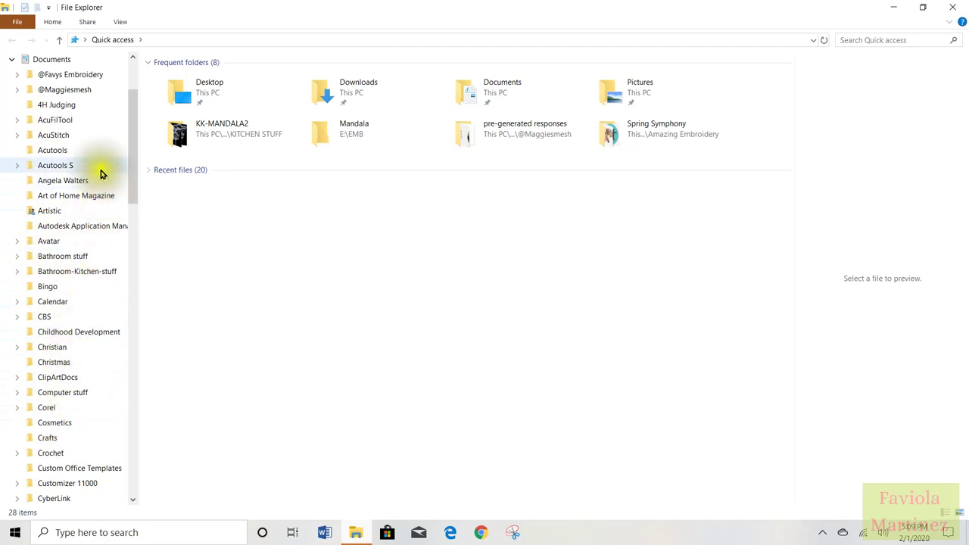
left_click_drag(129, 156, 134, 98)
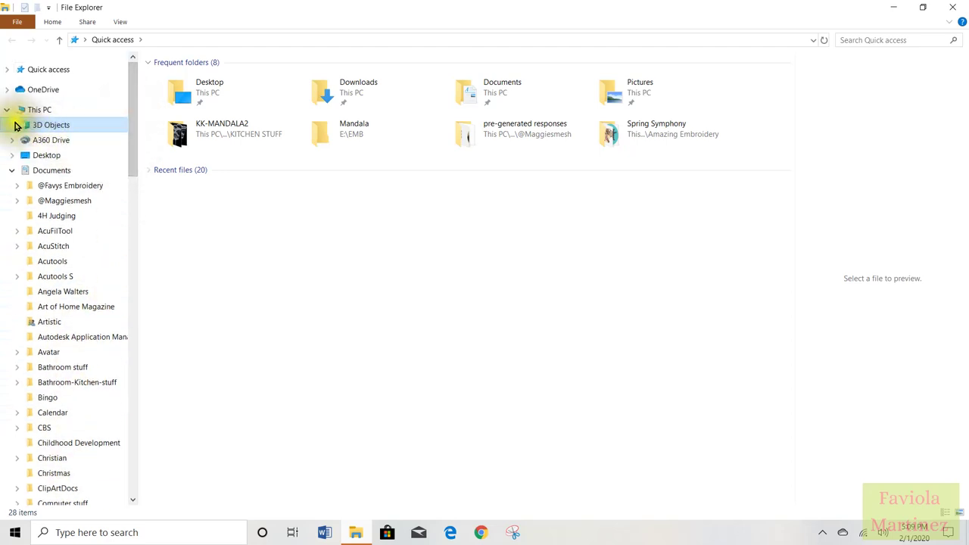
left_click(12, 171)
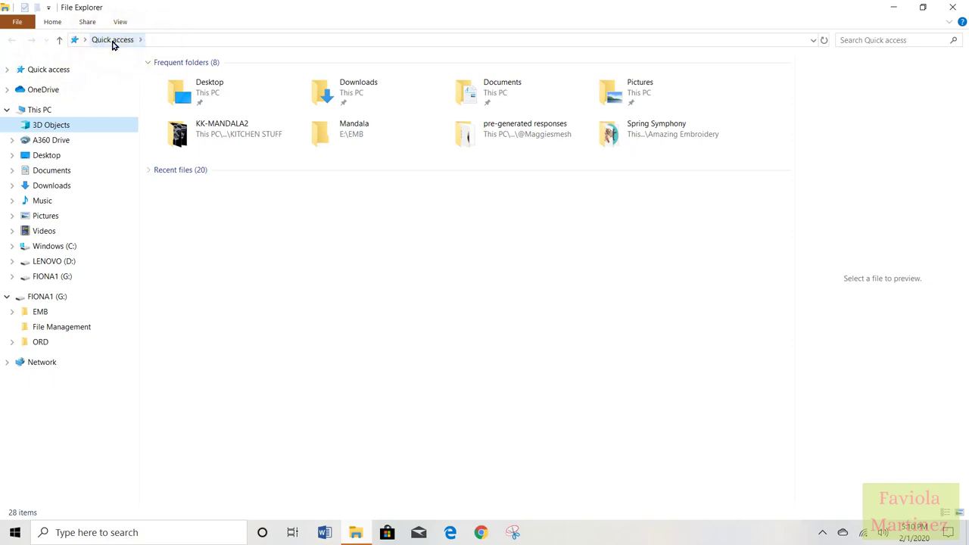
Expand Quick access in the folder tree to compare it with the frequent folders, and collapse it
left_click(7, 71)
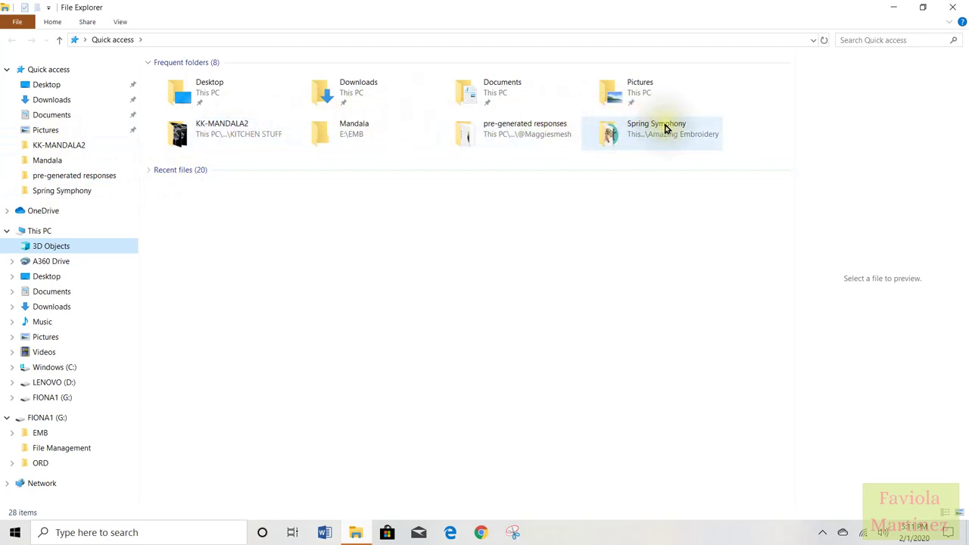
left_click(6, 70)
left_click(6, 69)
left_click(7, 69)
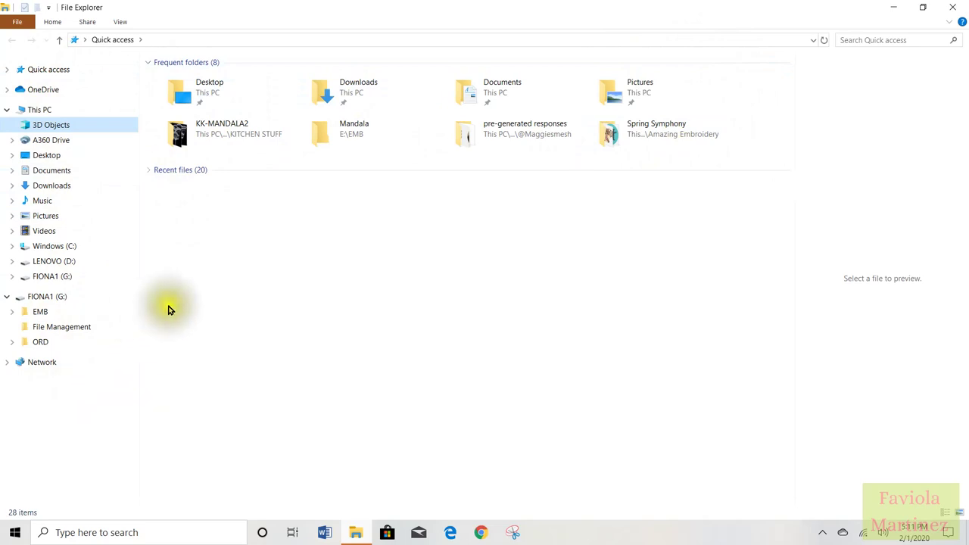
Expand the Windows (C:) drive and its Program Files (x86) folder, and look briefly inside the Digitizer folder
left_click(47, 126)
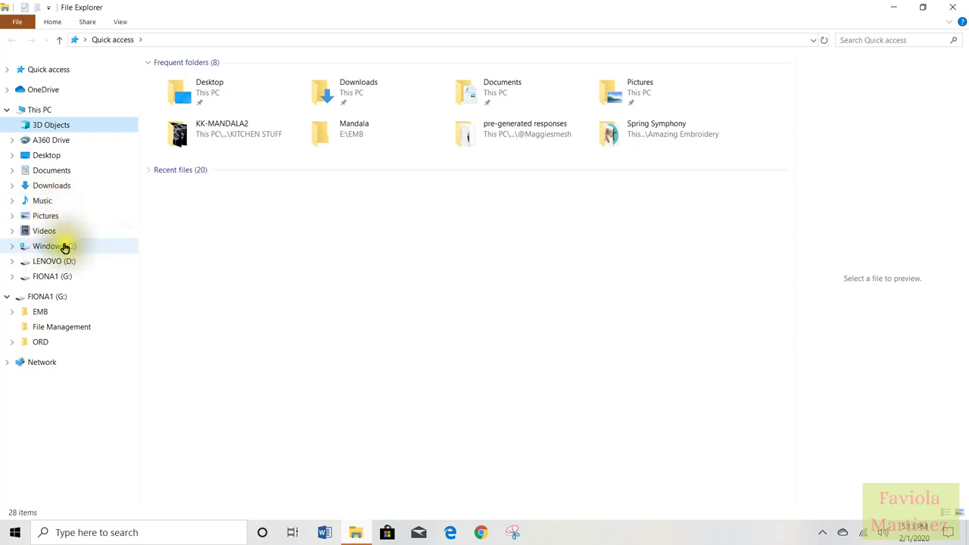
left_click(12, 247)
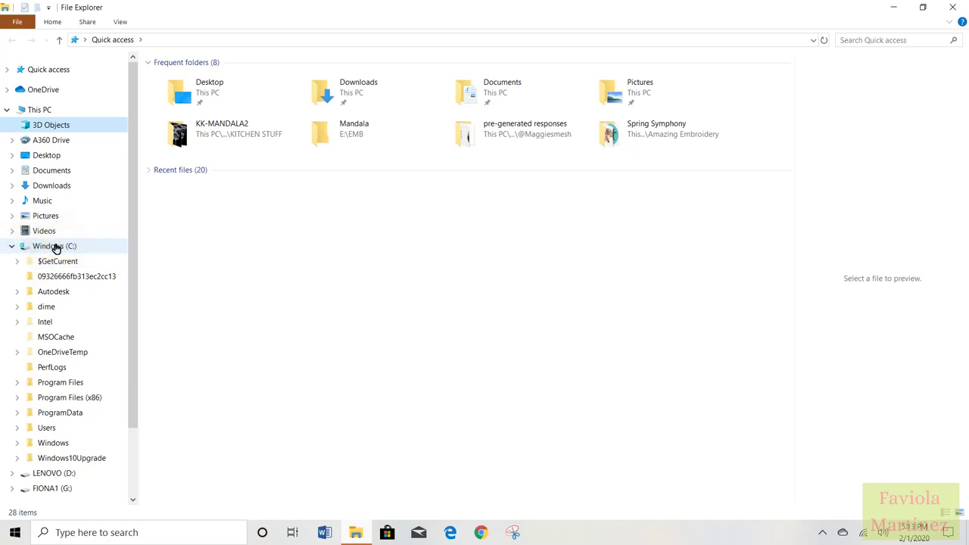
left_click(55, 402)
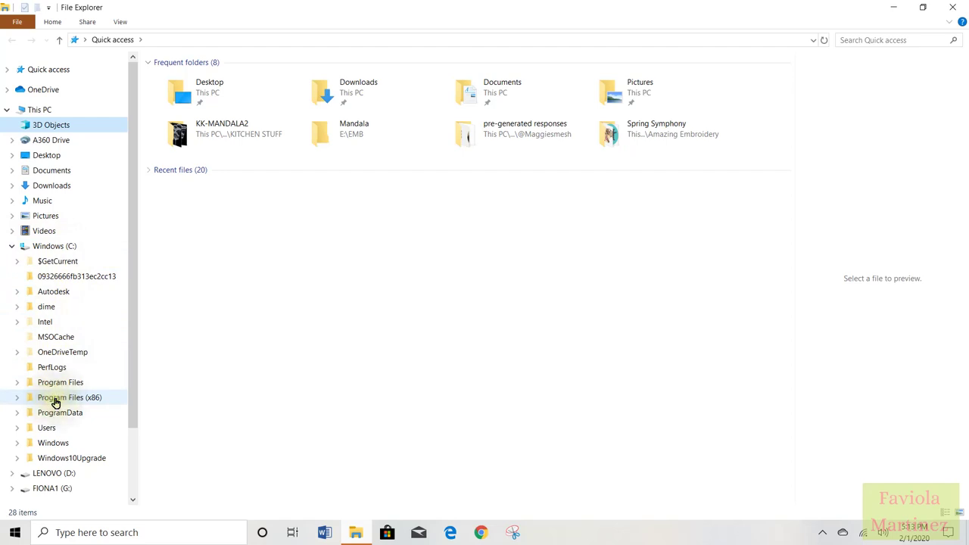
left_click(17, 399)
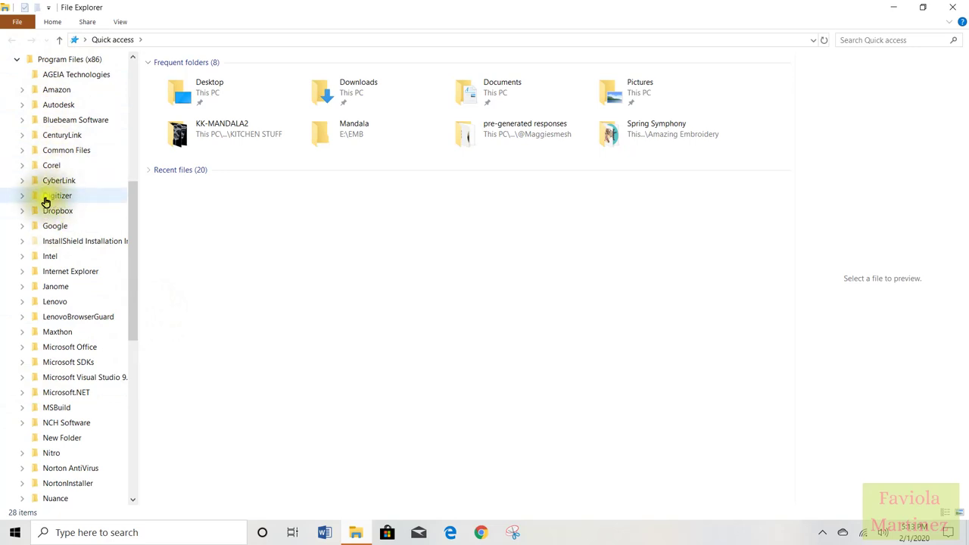
left_click(21, 198)
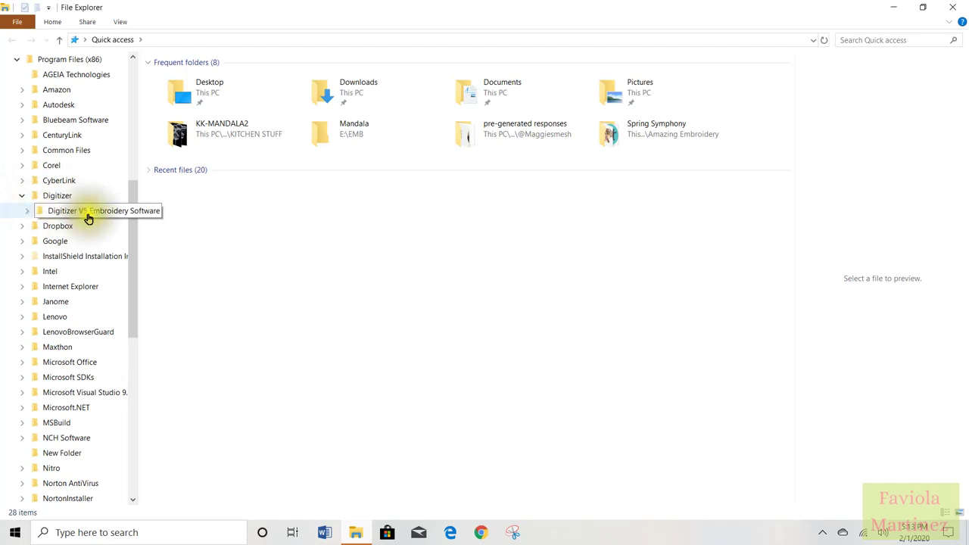
left_click(22, 197)
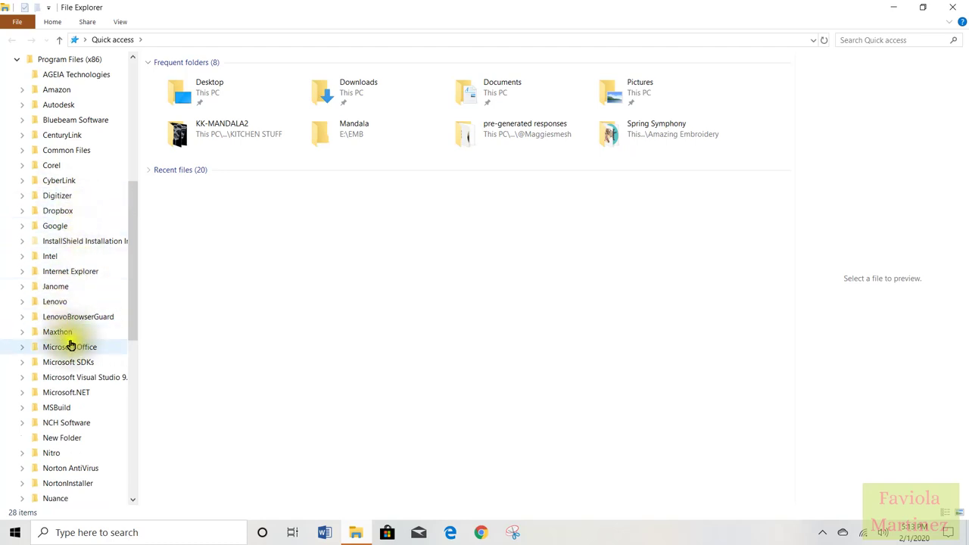
Look inside the Wilcom folder and its Hatch Embroidery 2 subfolder in Program Files (x86), and collapse both
scroll(80, 353, "down", 4)
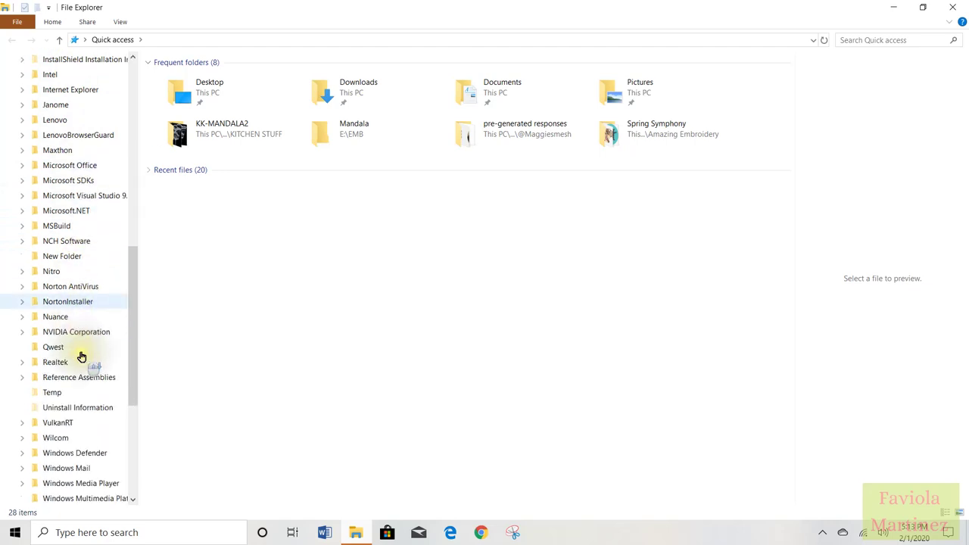
scroll(81, 356, "down", 1)
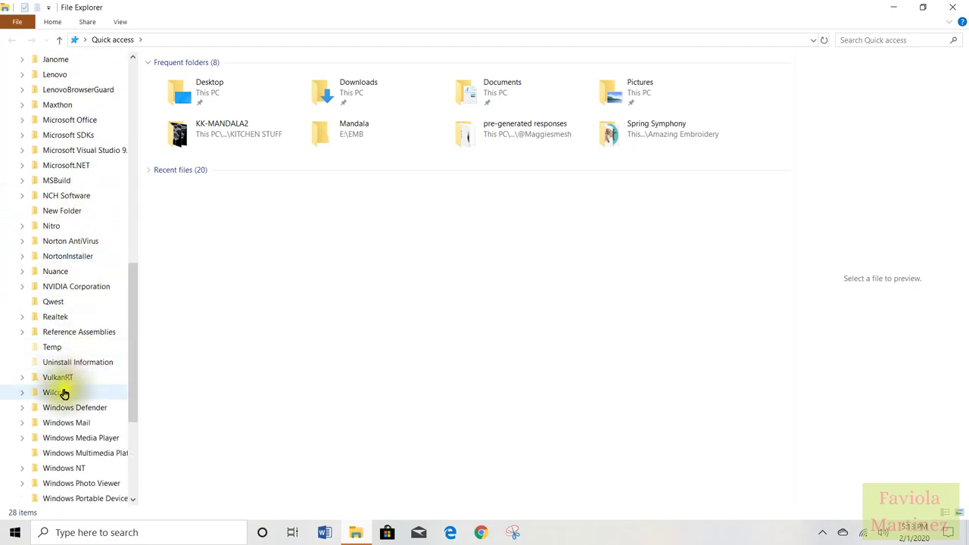
left_click(22, 392)
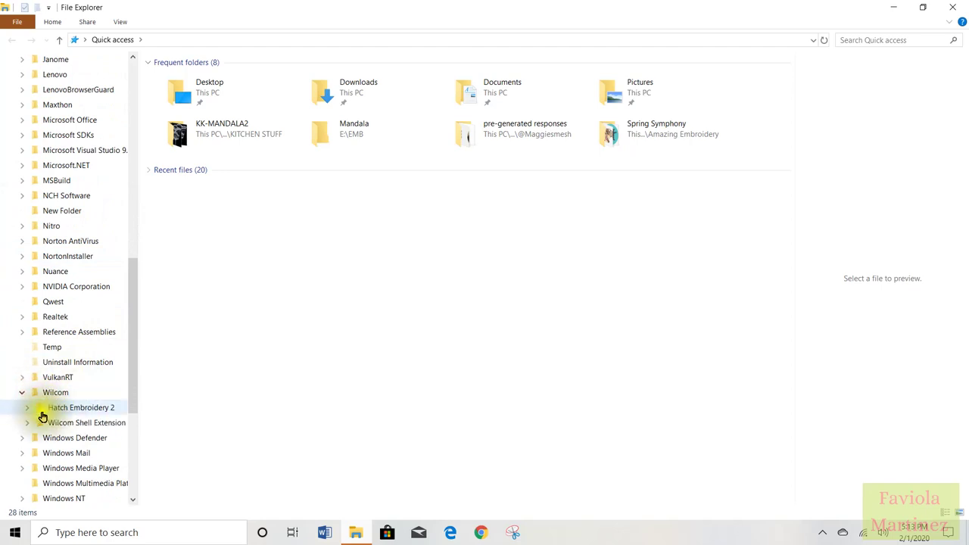
left_click(27, 408)
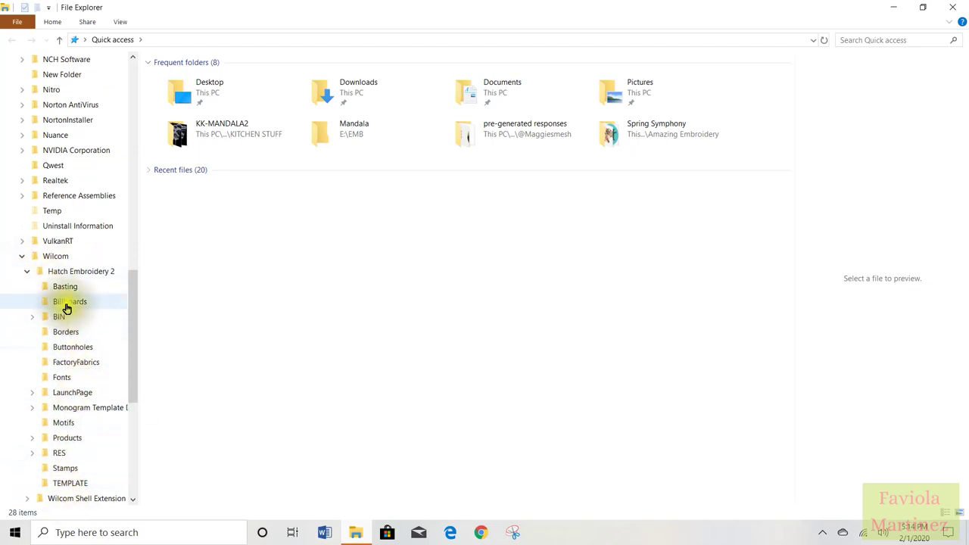
left_click(28, 275)
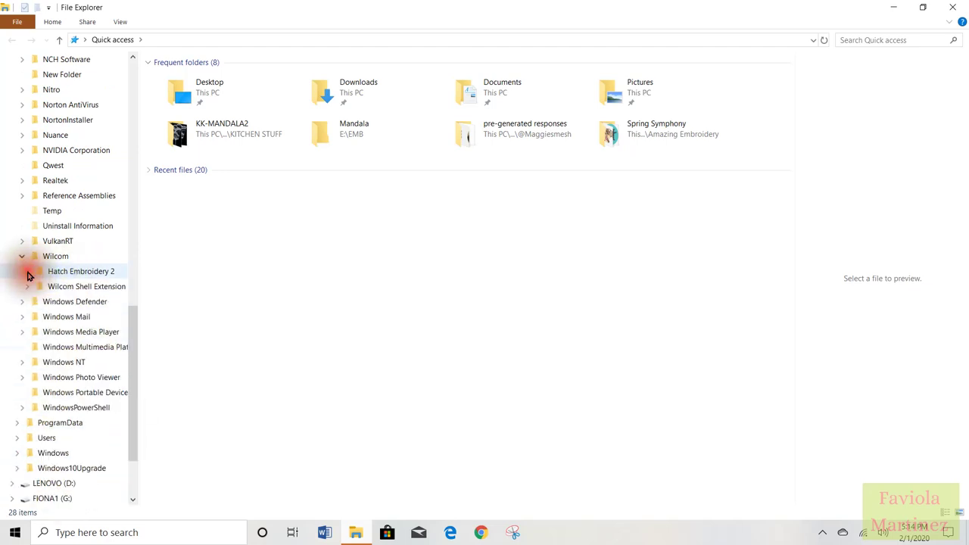
left_click(22, 258)
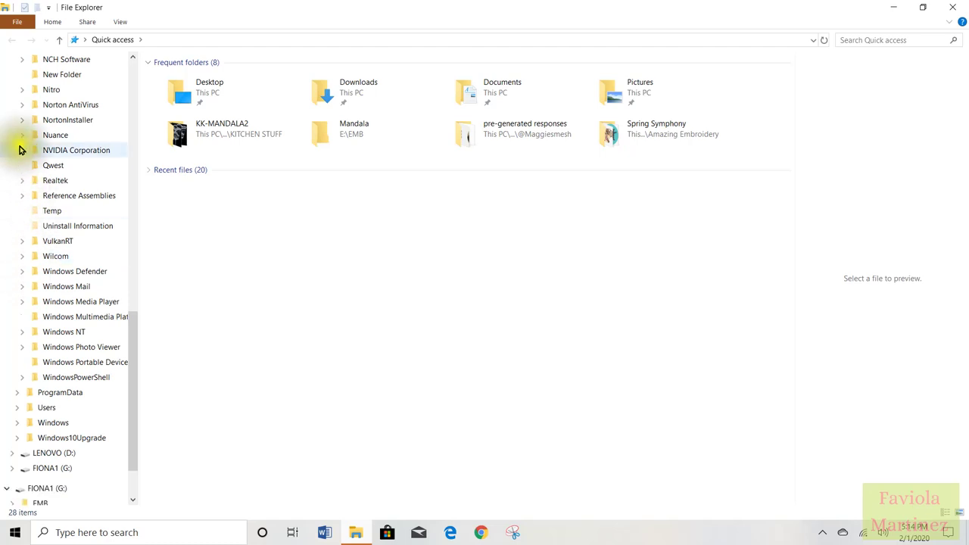
Review the installed program folders under Program Files (x86) on the C: drive, from the first entry down to the Users folder
left_click_drag(130, 324, 130, 65)
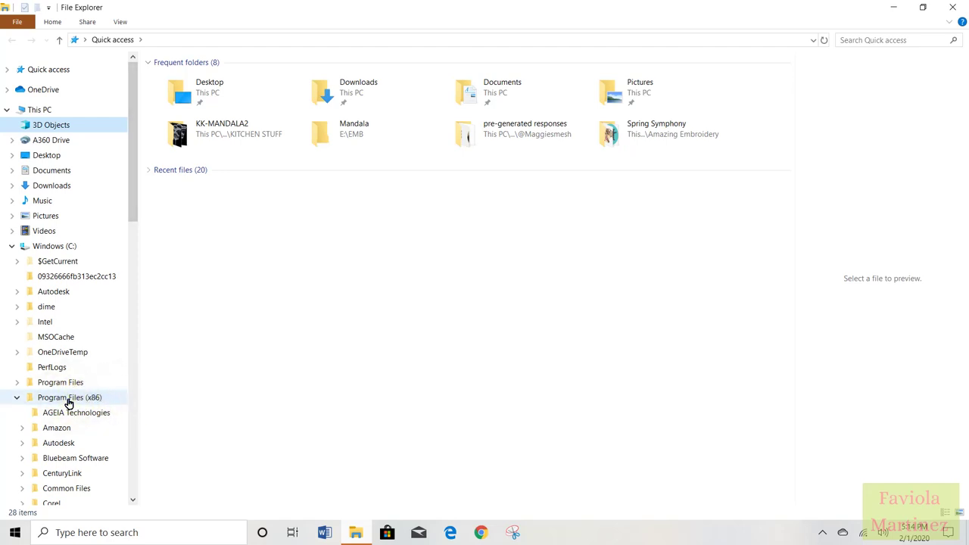
scroll(68, 404, "down", 1)
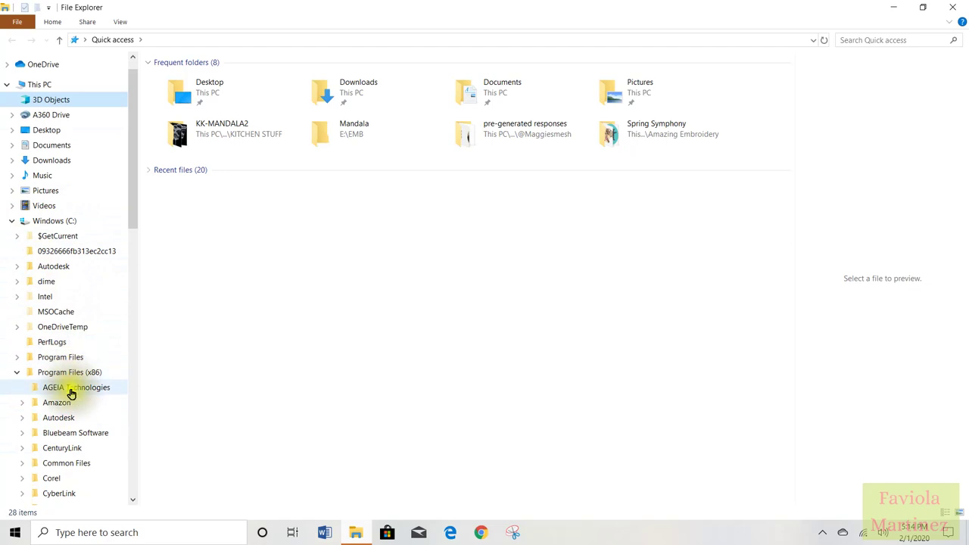
scroll(65, 432, "down", 4)
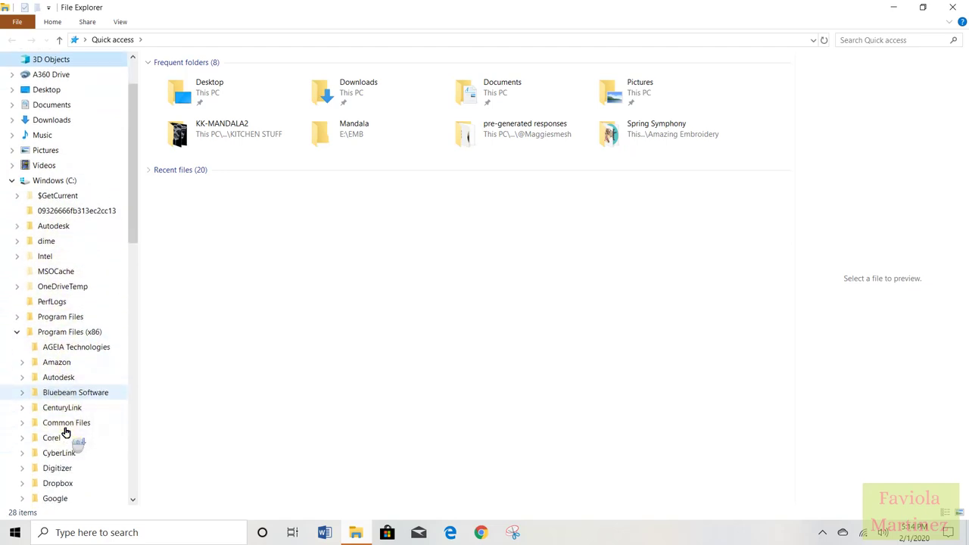
scroll(66, 432, "down", 6)
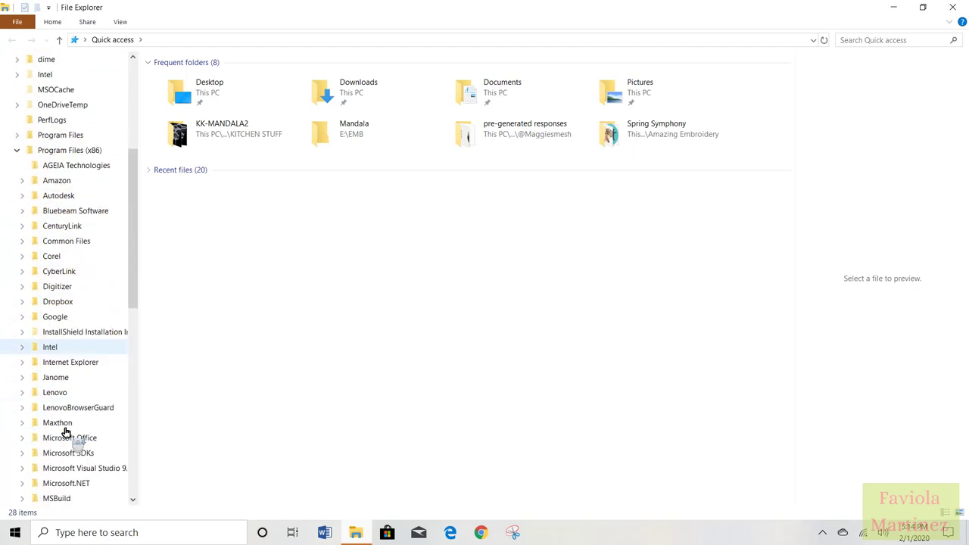
scroll(67, 433, "down", 5)
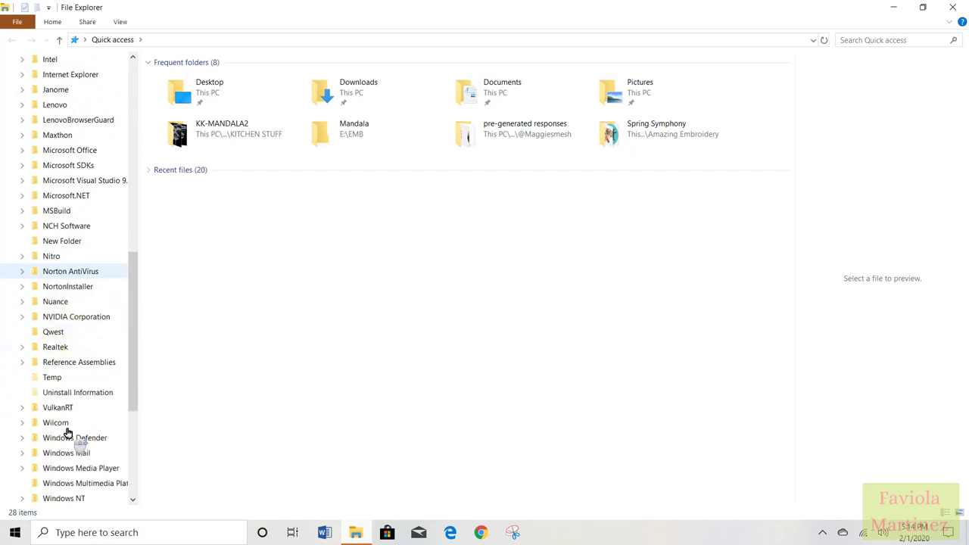
left_click(26, 427)
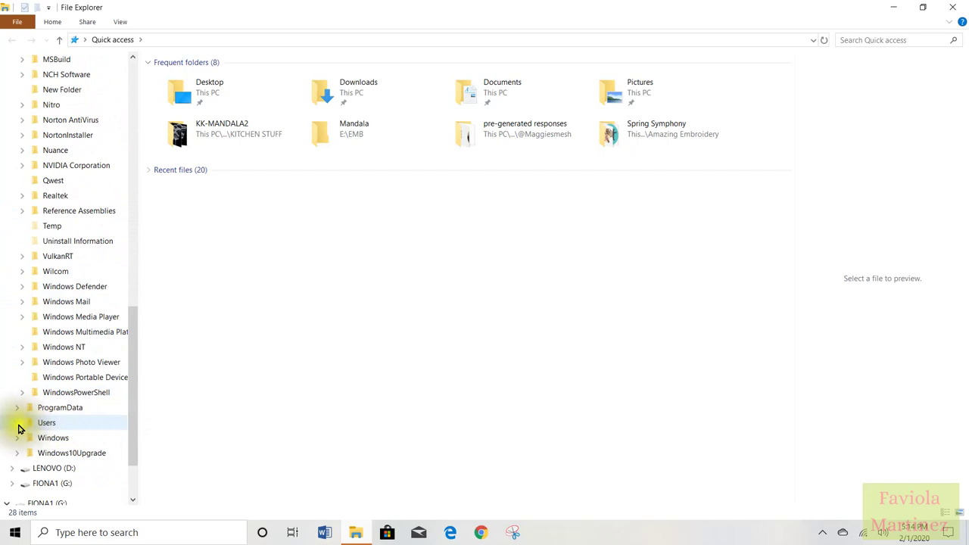
Expand the Users folder and its user profile folders on the C: drive, and locate the My Embroidery folder
left_click(18, 426)
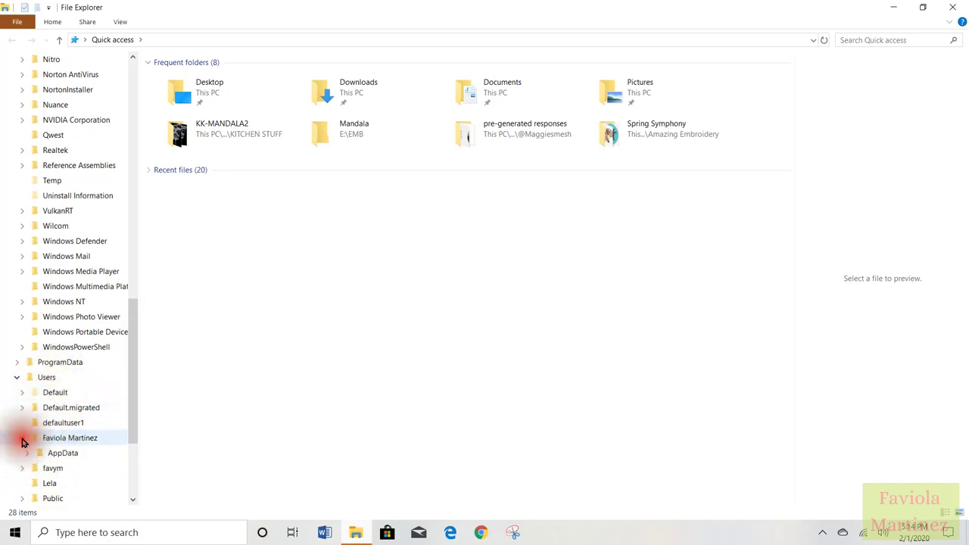
left_click(22, 469)
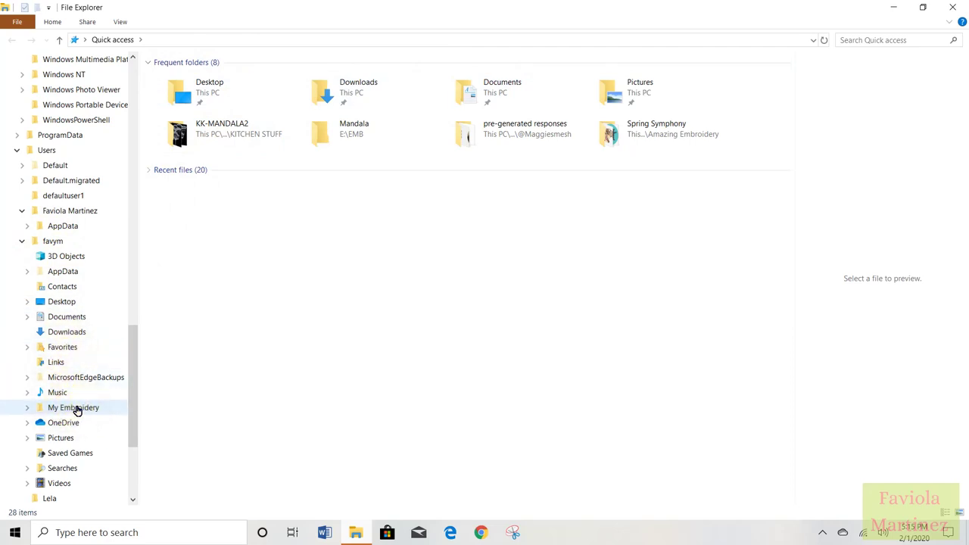
left_click(102, 407)
left_click(43, 411)
left_click(97, 410)
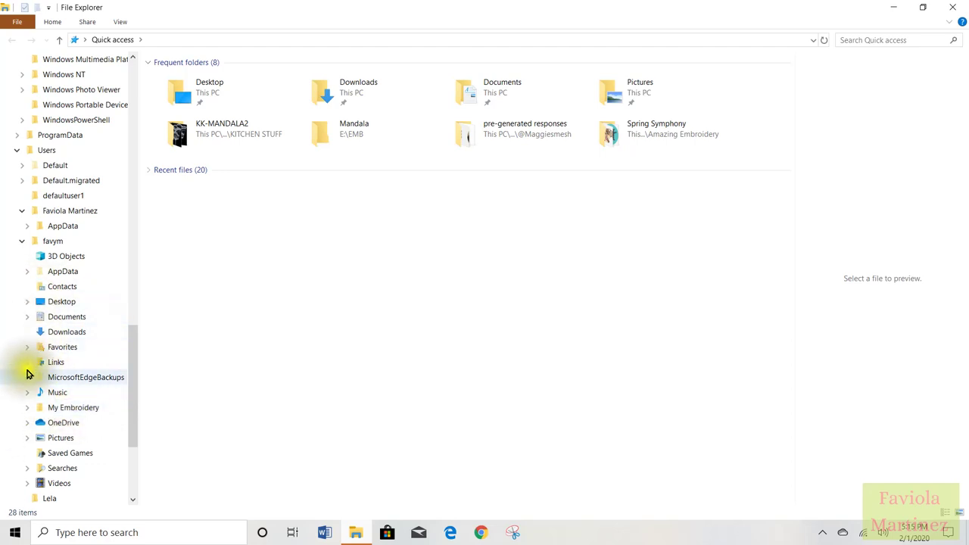
Open the My Designs folder inside My Embroidery, and collapse My Embroidery and the Windows (C:) drive
left_click(27, 409)
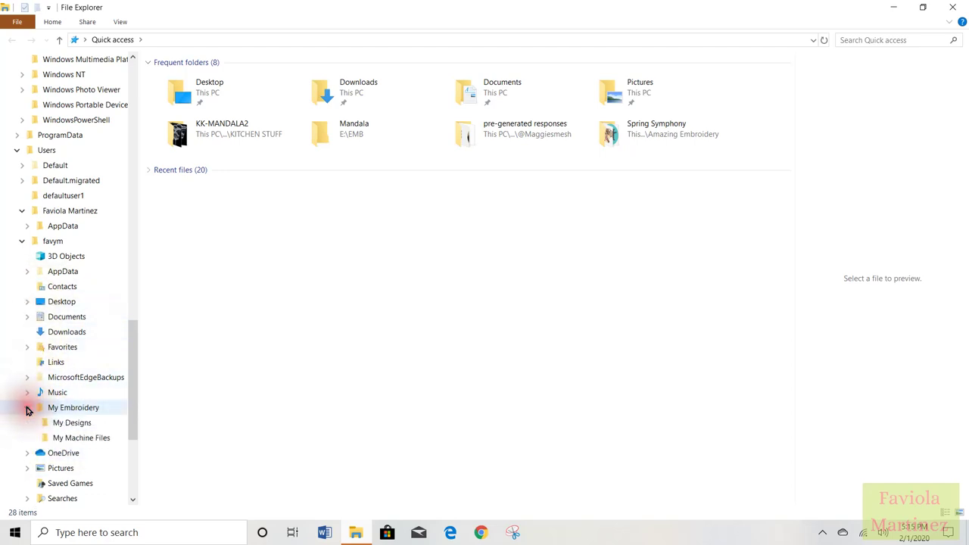
left_click(72, 426)
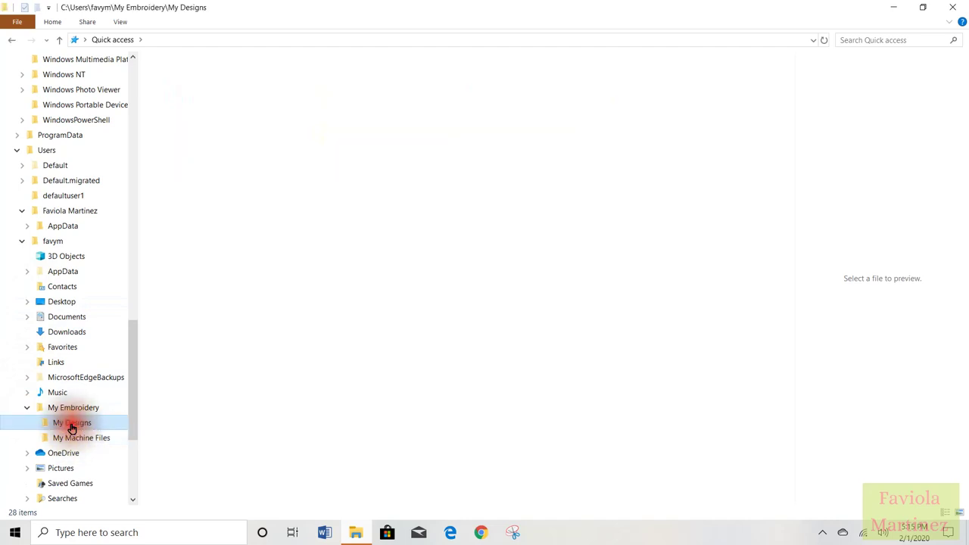
left_click(27, 408)
left_click_drag(128, 407, 139, 98)
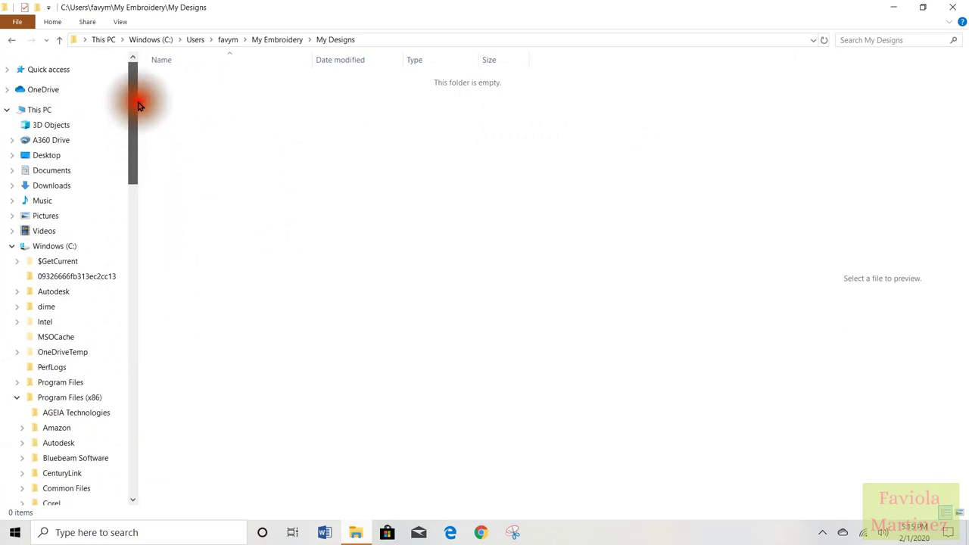
left_click(11, 248)
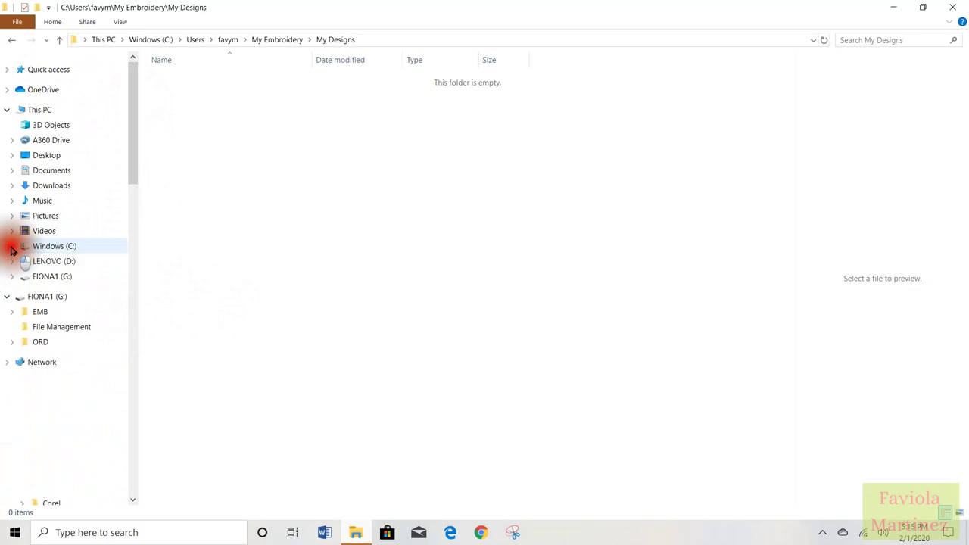
left_click(58, 246)
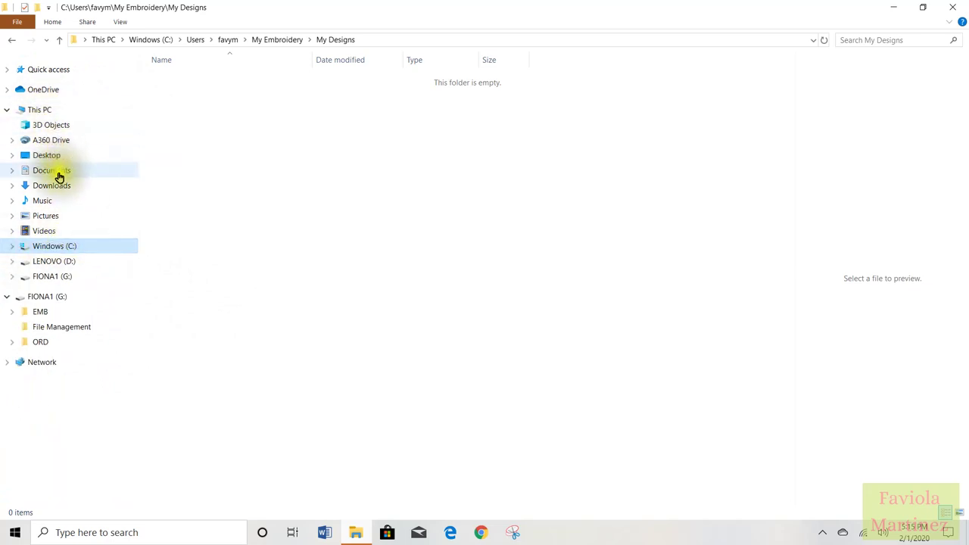
Expand the LENOVO (D:) drive to look at its Applications, Drivers and Lenovo folders, and collapse it
left_click(50, 263)
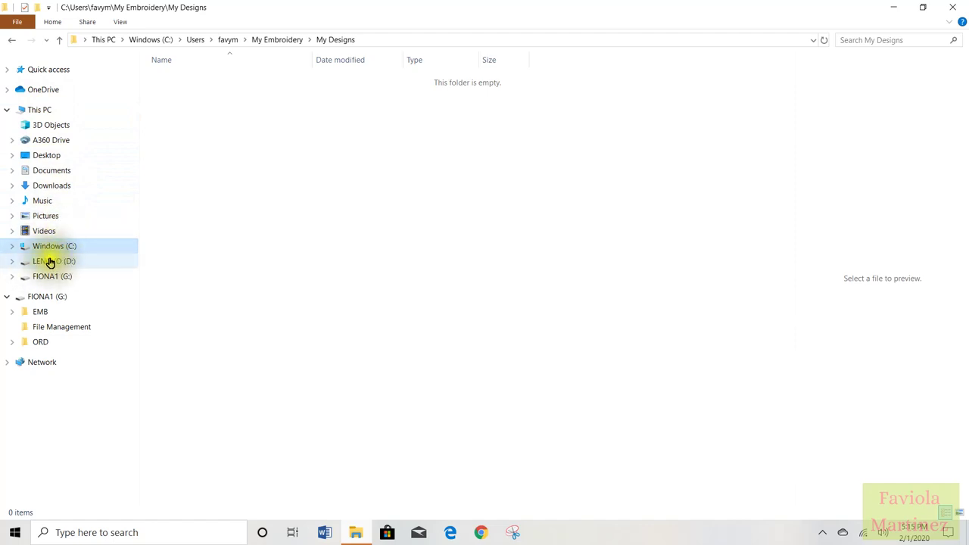
left_click(77, 266)
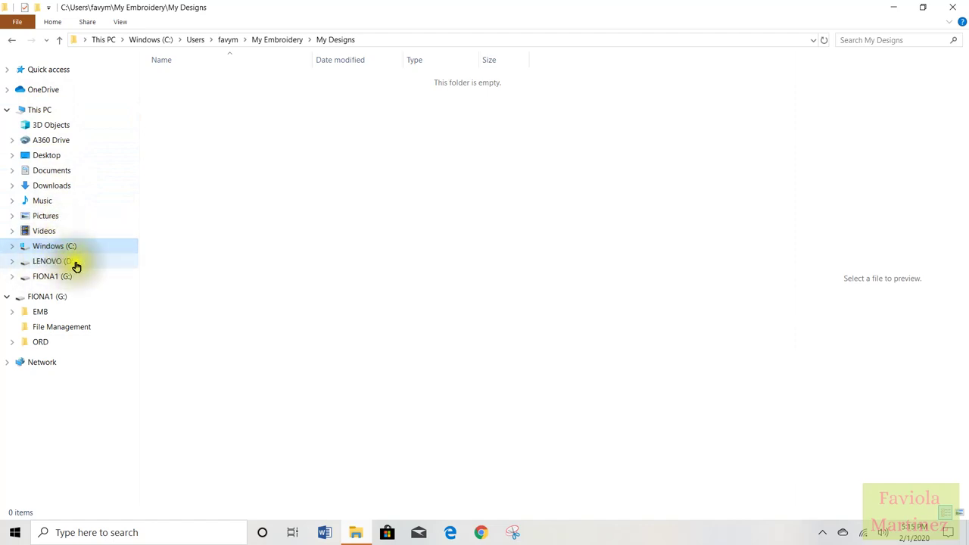
left_click(11, 261)
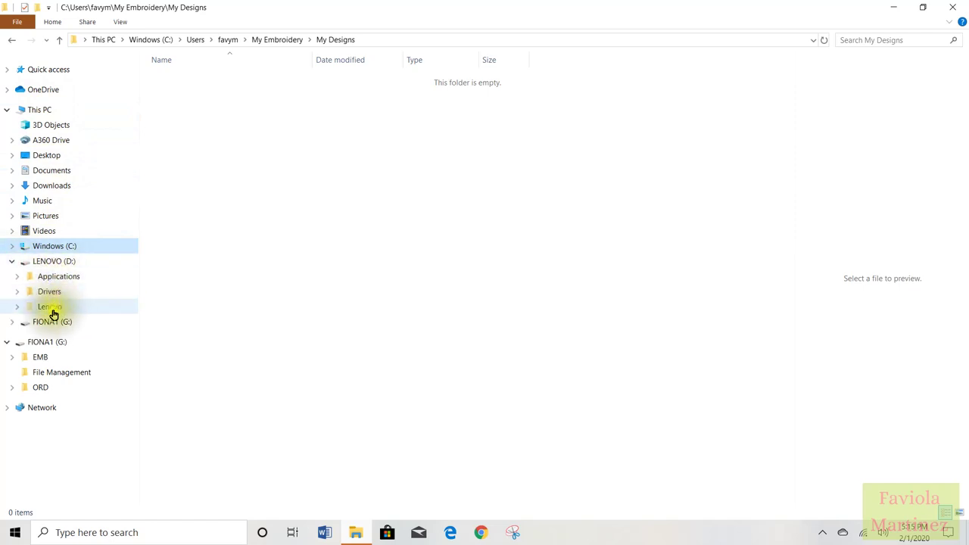
left_click(11, 262)
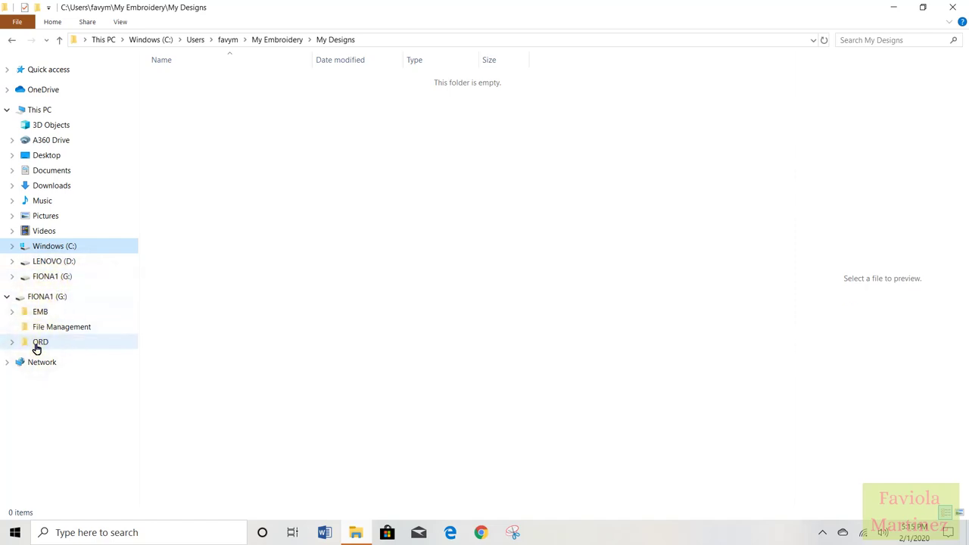
Expand the G: drive under This PC, and open the separately listed G: drive and its EMB folder
left_click(12, 279)
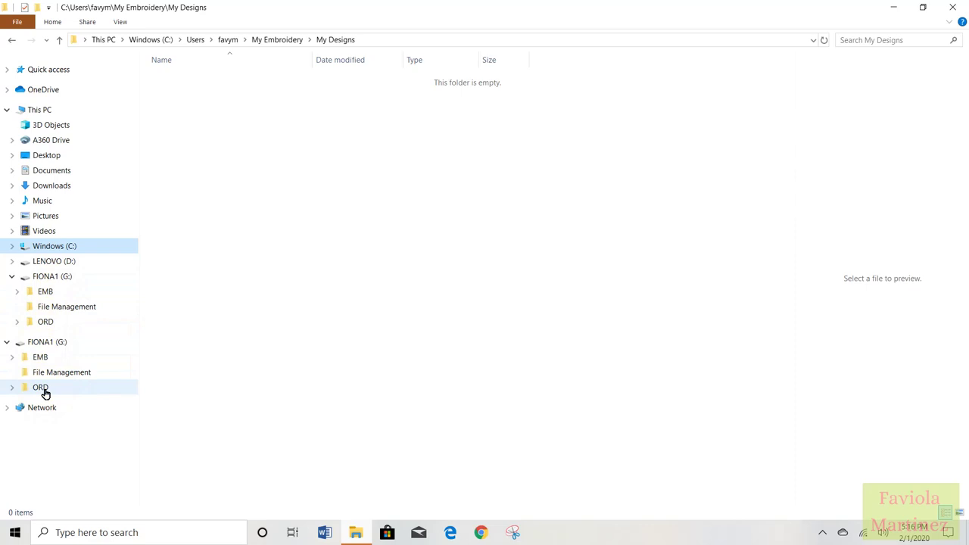
left_click(10, 349)
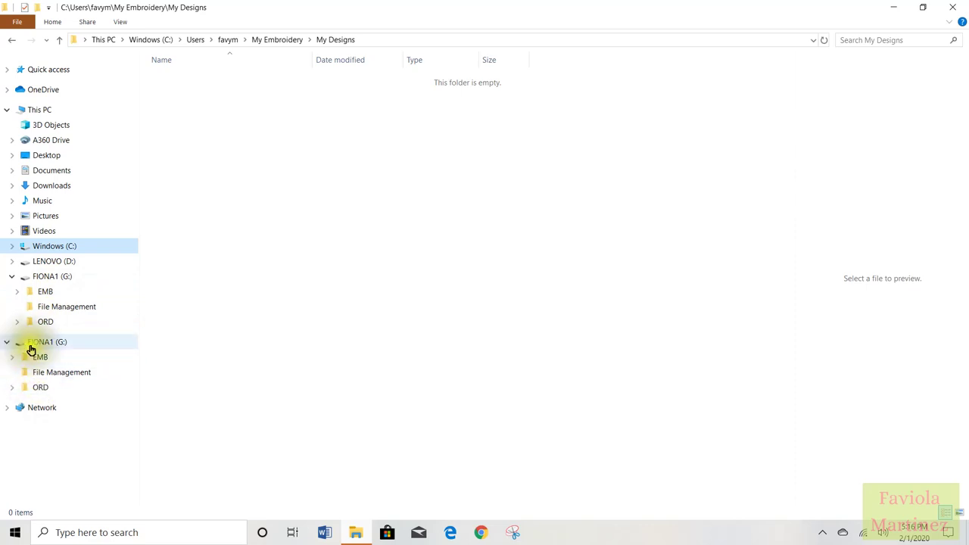
left_click(33, 347)
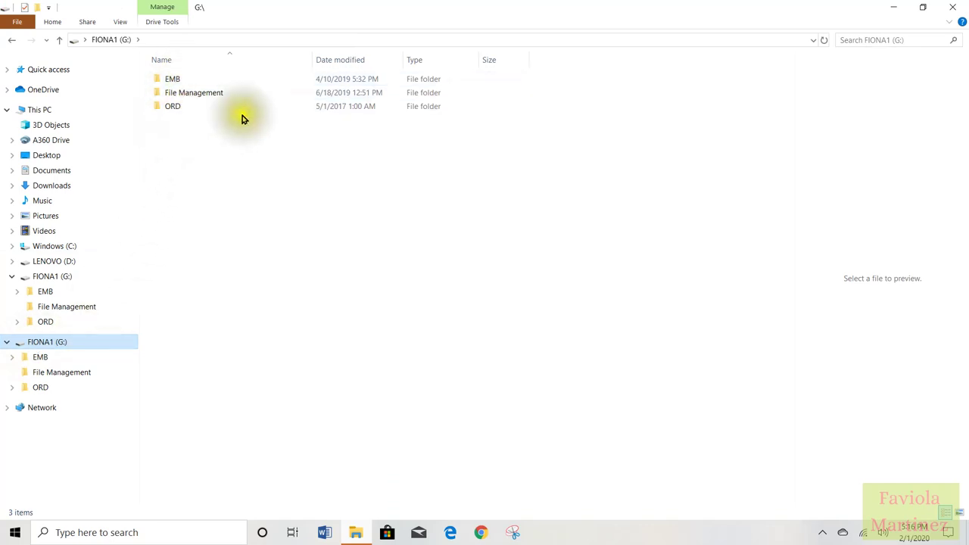
double_click(162, 79)
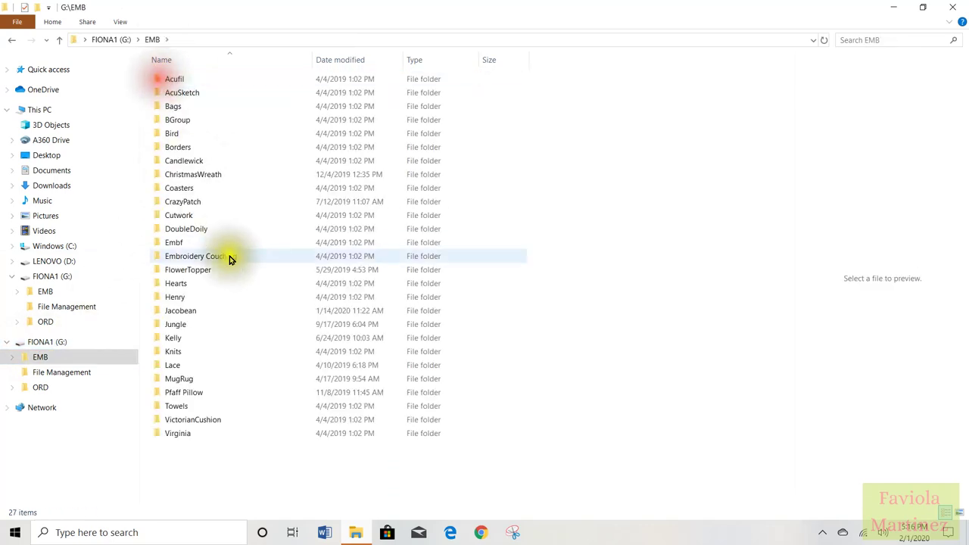
left_click(205, 460)
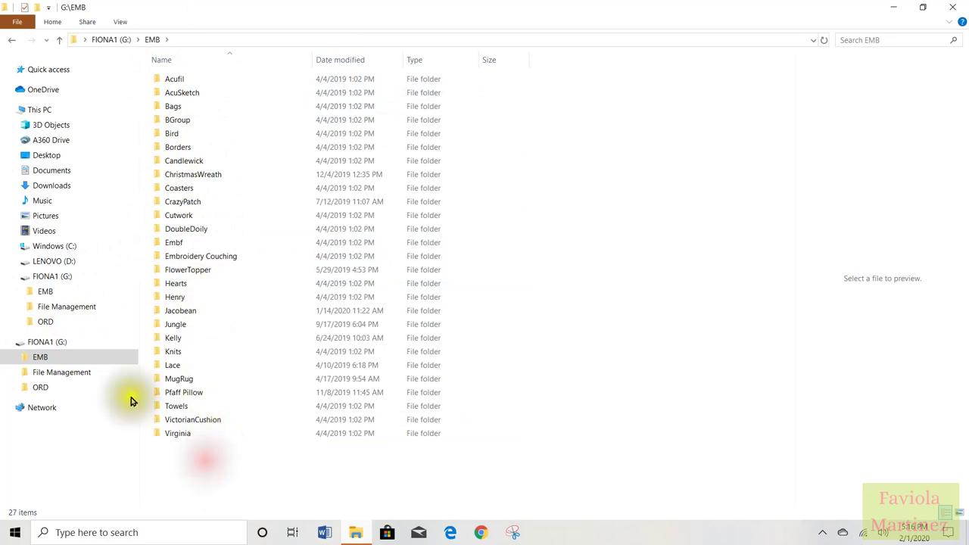
Expand and collapse the EMB folder in the folder tree, and collapse the separately listed G: drive
left_click(14, 357)
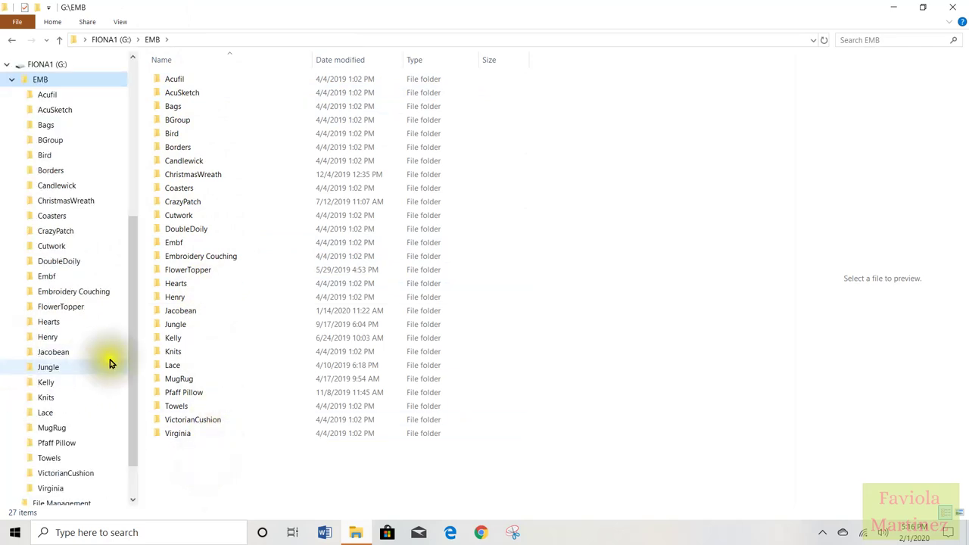
left_click_drag(134, 221, 143, 92)
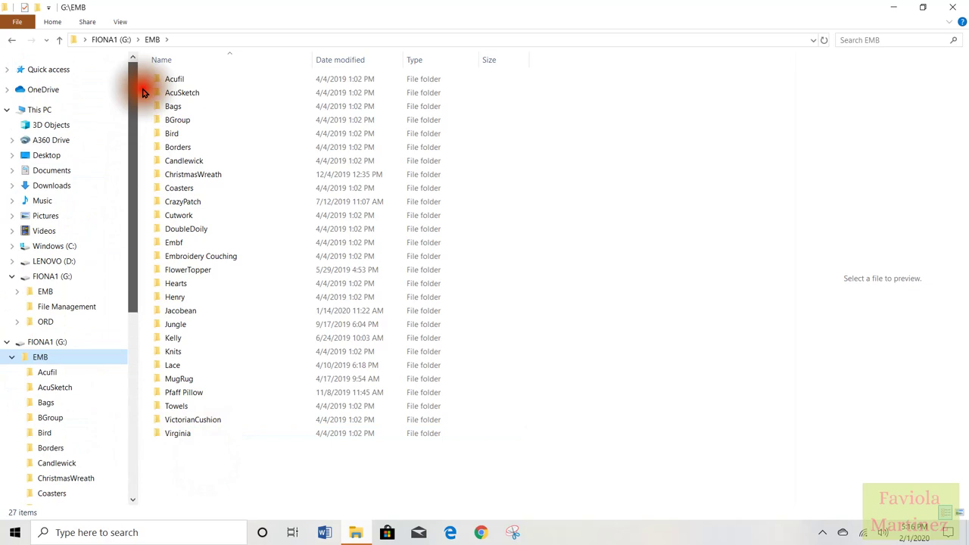
left_click(12, 357)
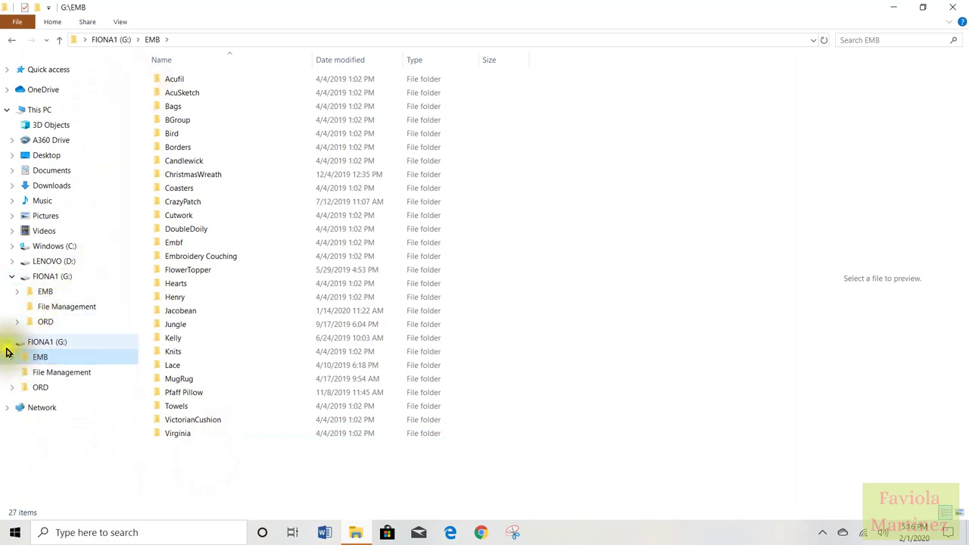
left_click(7, 344)
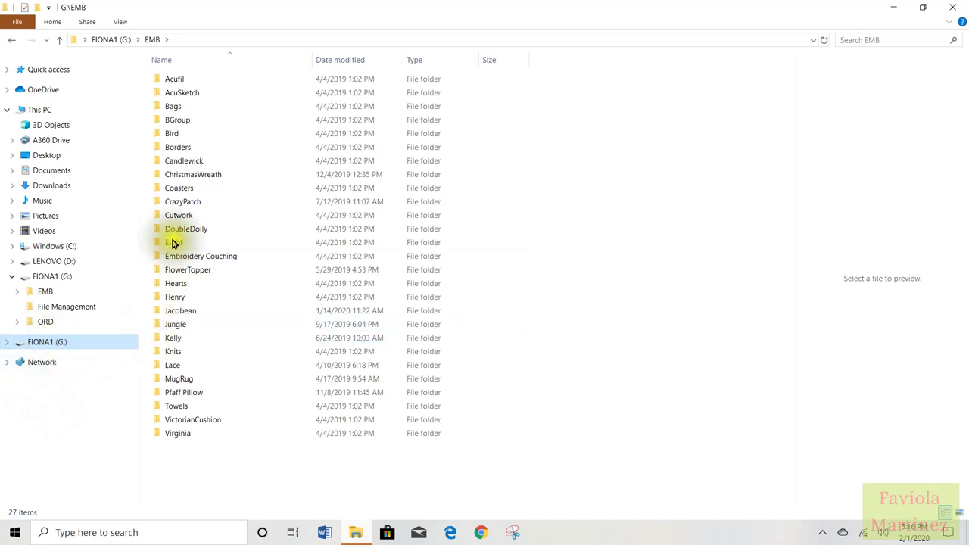
mouse_move(173, 82)
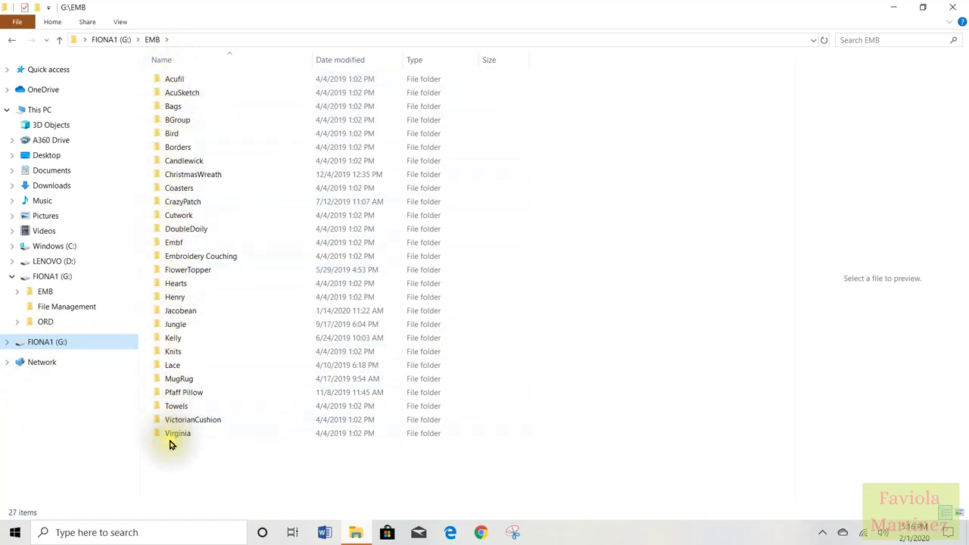
mouse_move(172, 439)
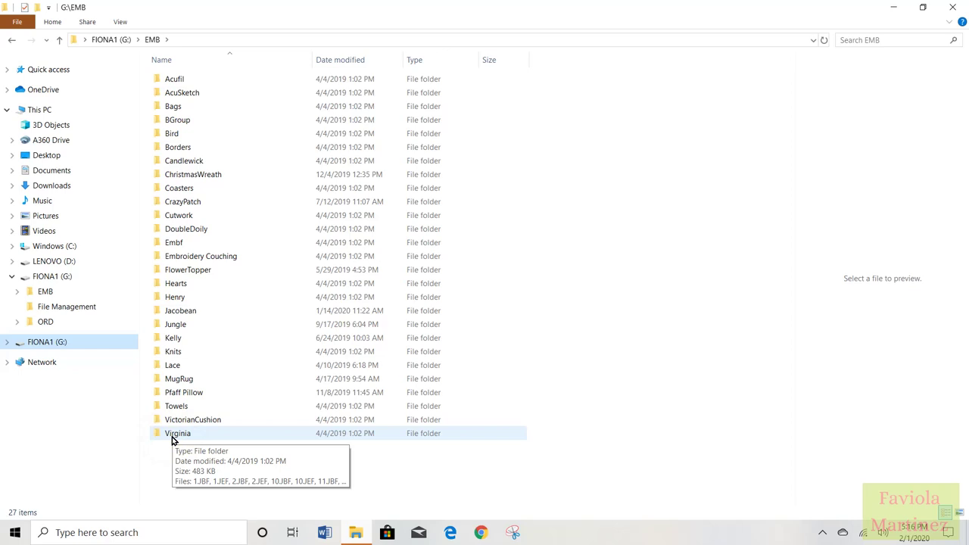
Expand Documents in the folder tree, return to Quick access, and collapse Documents
left_click(12, 172)
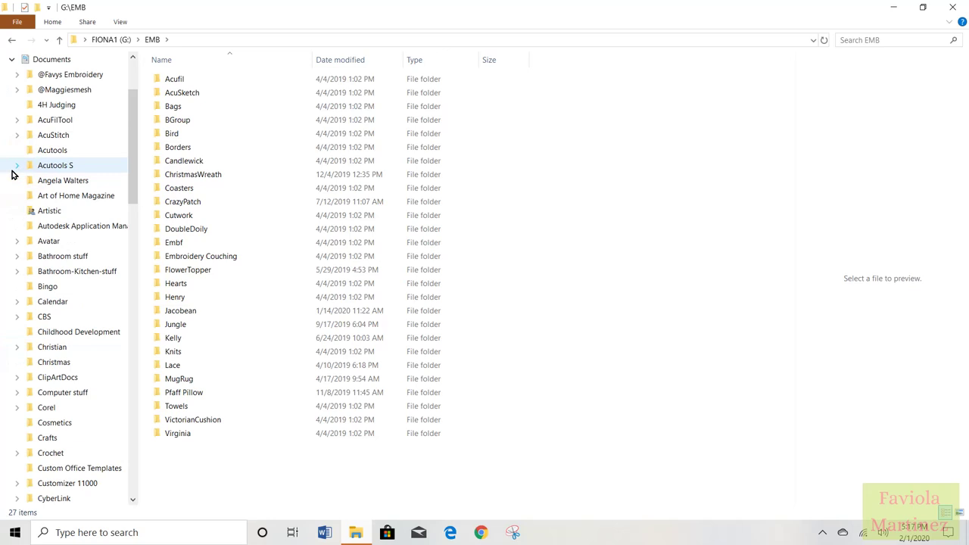
left_click(11, 42)
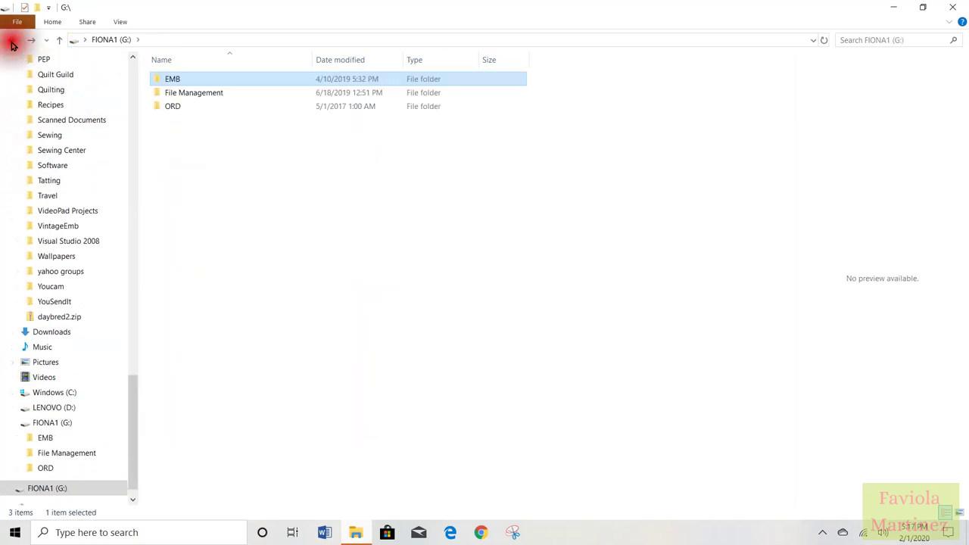
left_click(11, 42)
left_click(12, 43)
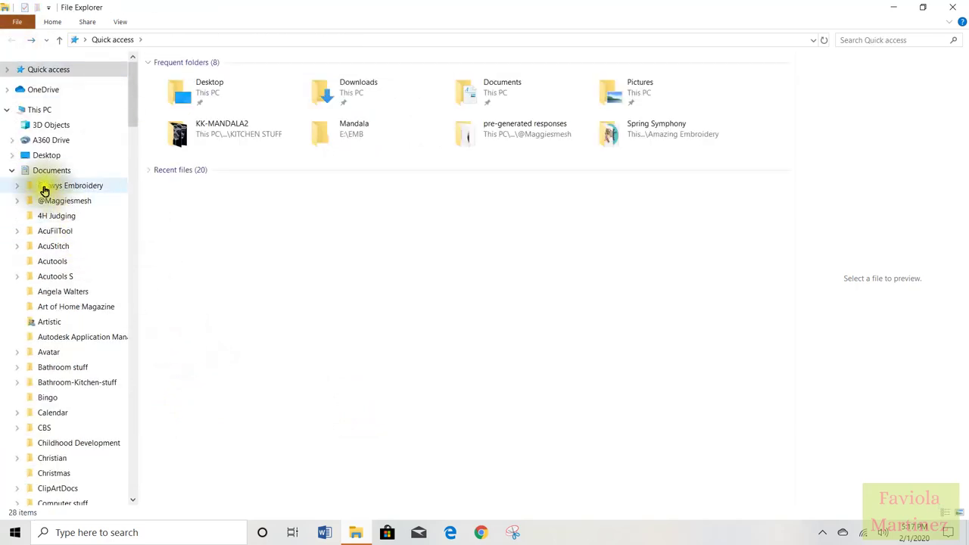
left_click(12, 171)
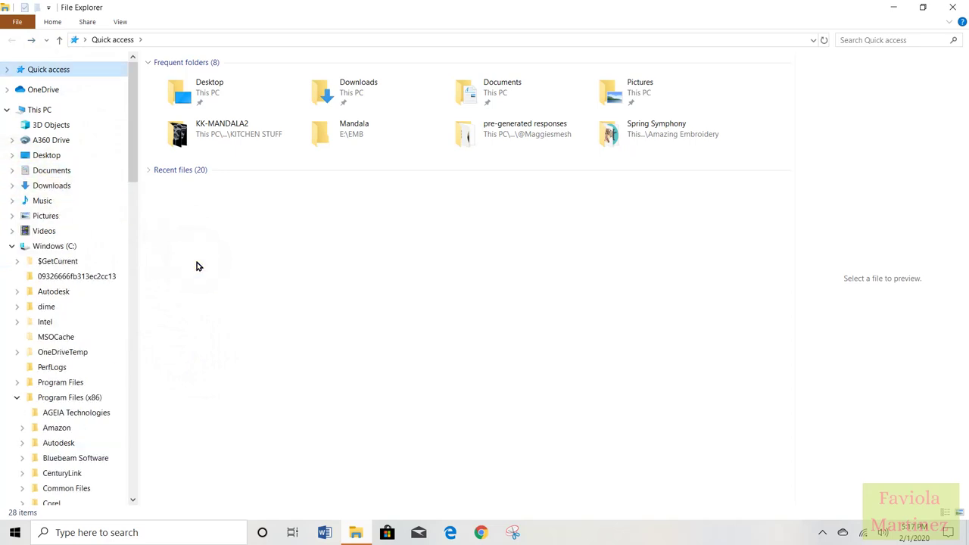
Open the Documents folder and the personal embroidery folder listed first in it
double_click(471, 94)
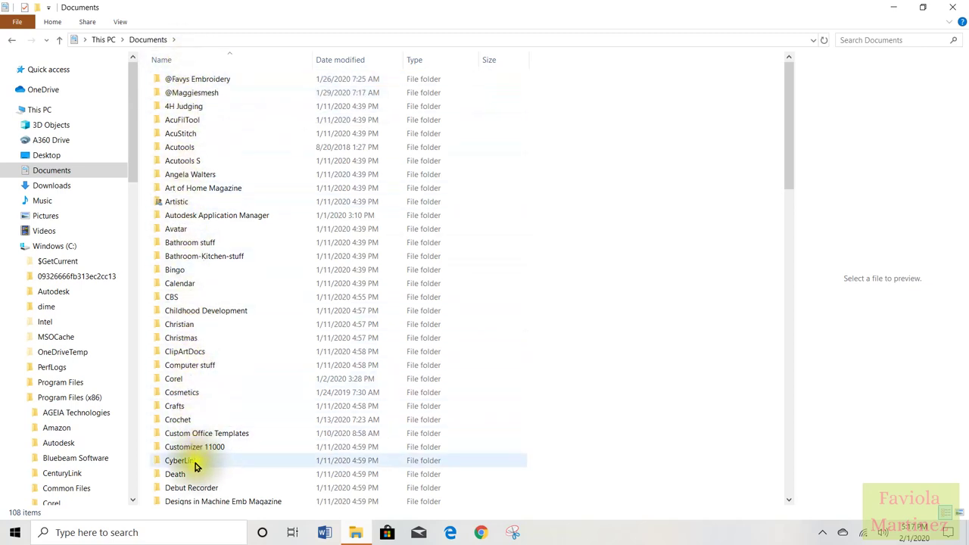
mouse_move(194, 85)
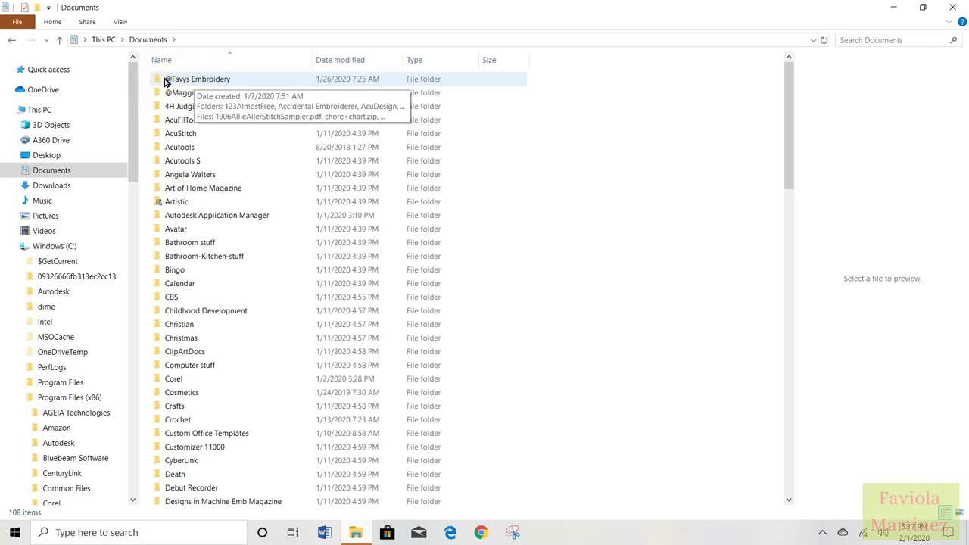
left_click(176, 81)
left_click(164, 84)
left_click(168, 85)
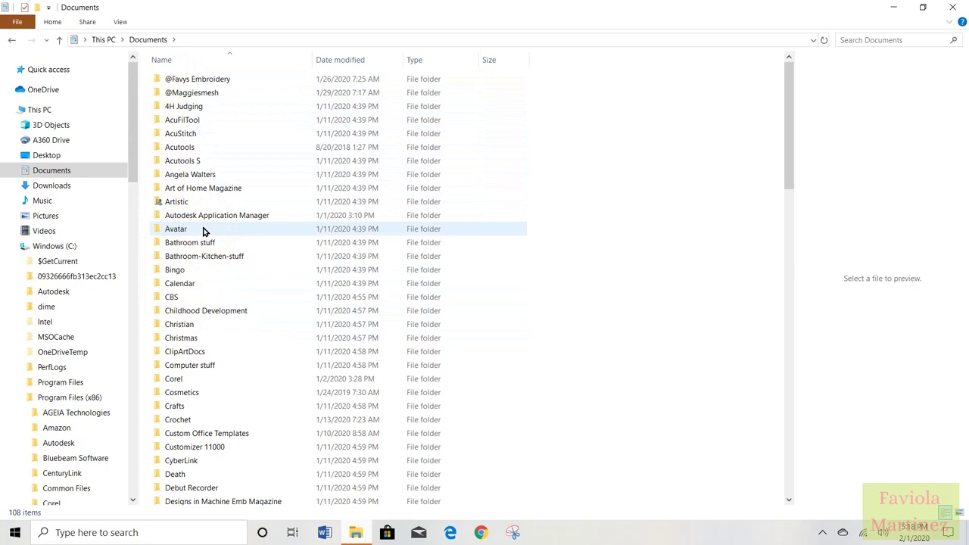
left_click(165, 84)
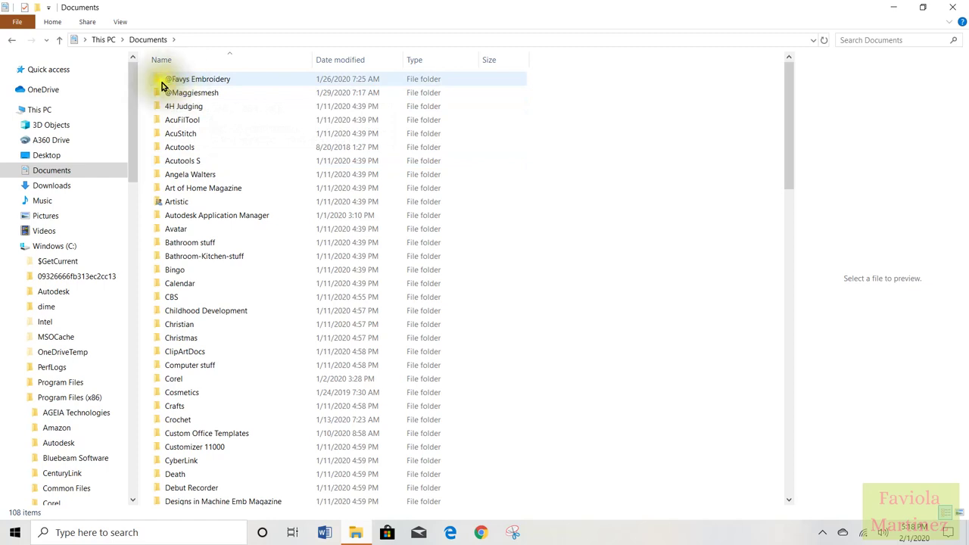
left_click(156, 83)
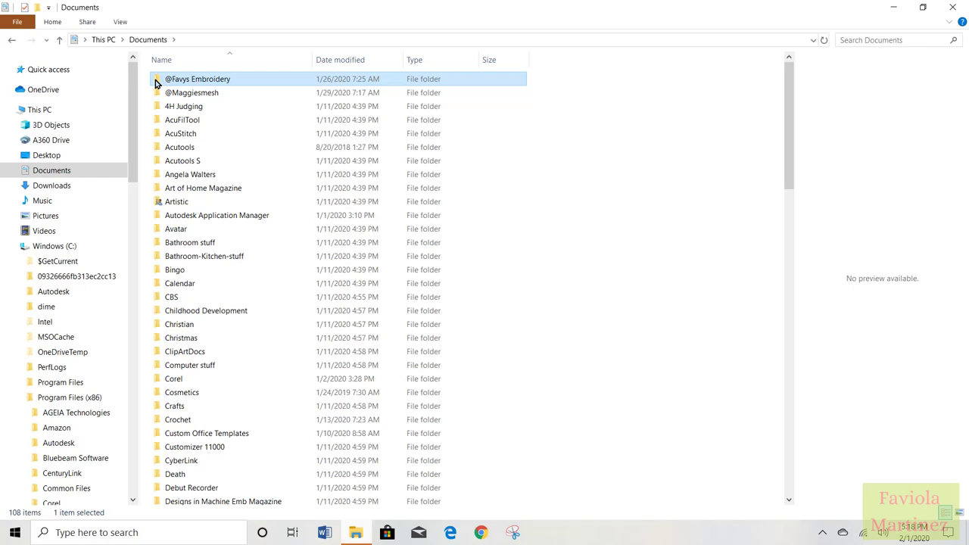
double_click(156, 80)
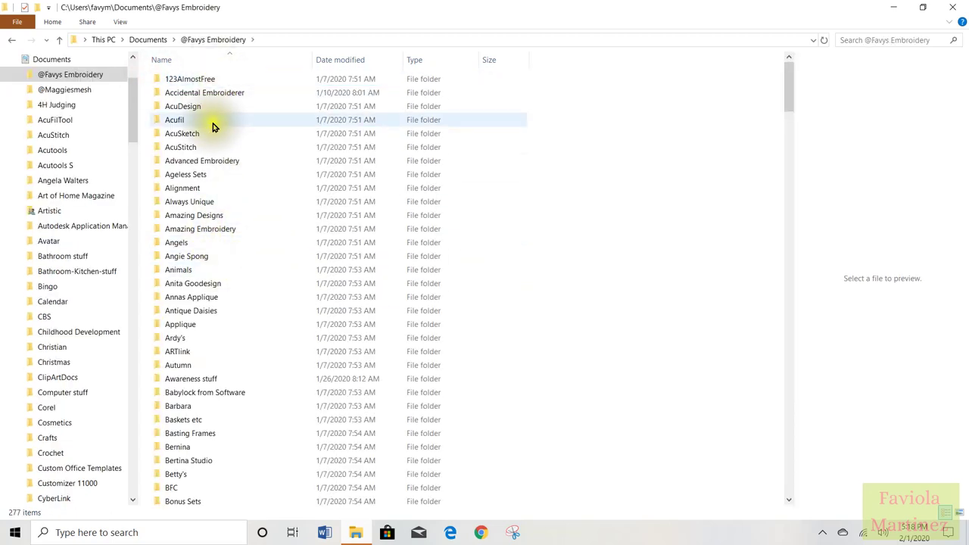
Look over the embroidery subfolders, including 123AlmostFree, Accidental Embroiderer and Ageless Sets
left_click(166, 86)
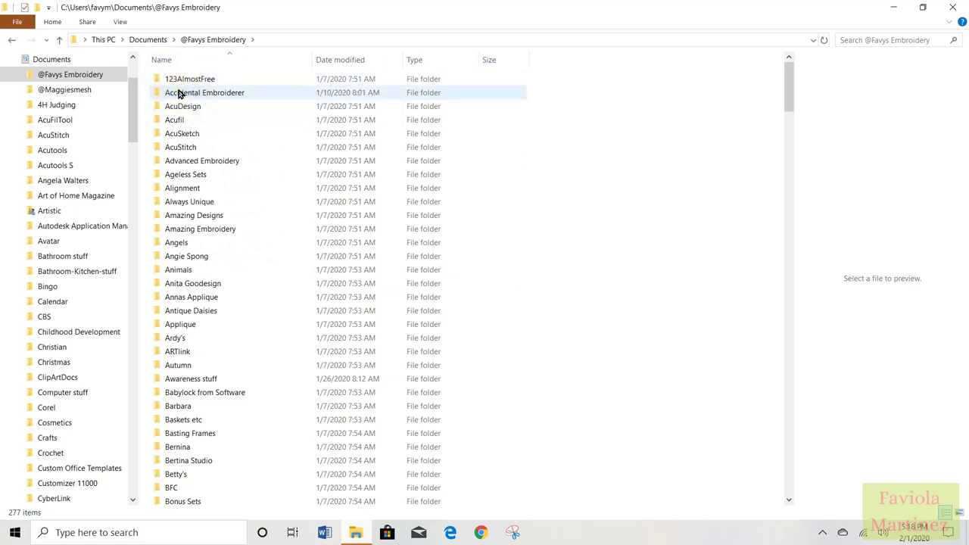
left_click(179, 97)
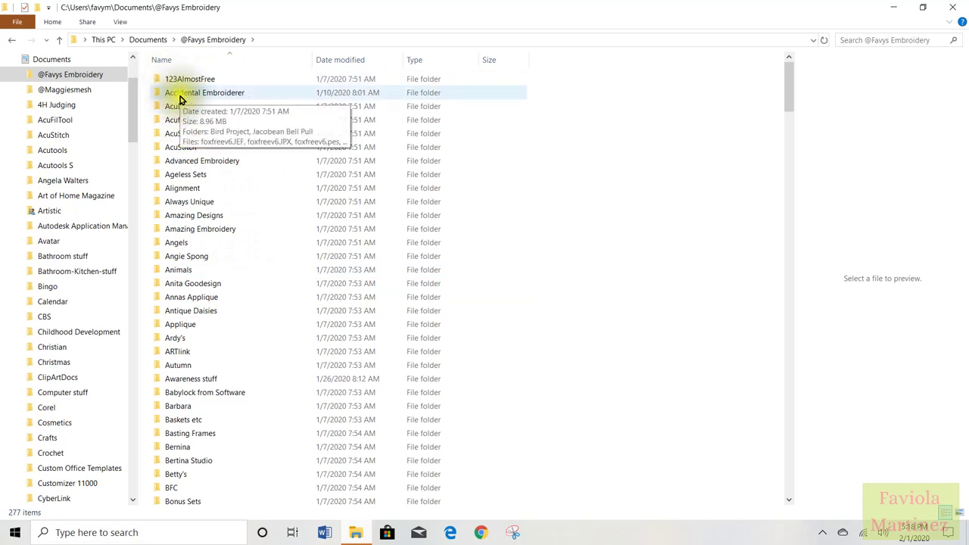
left_click(200, 82)
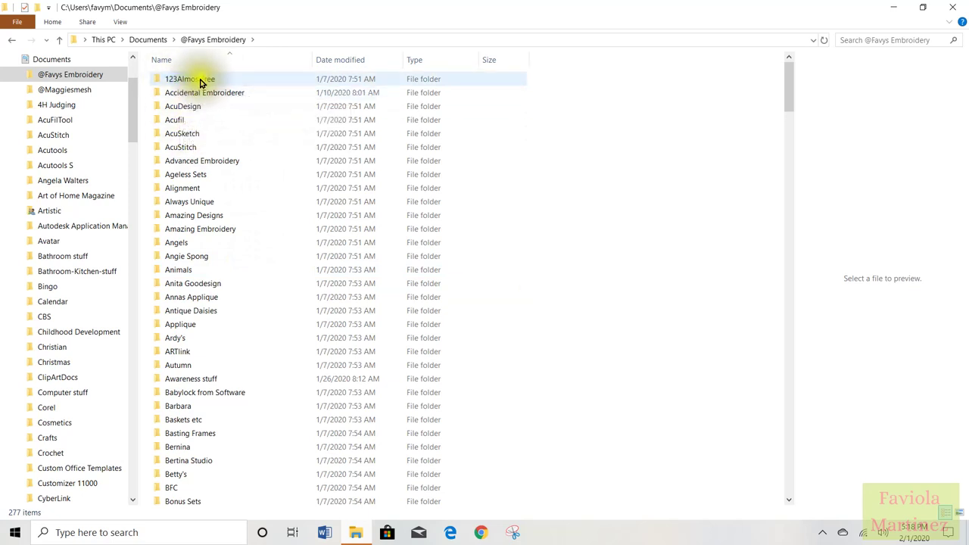
left_click(186, 92)
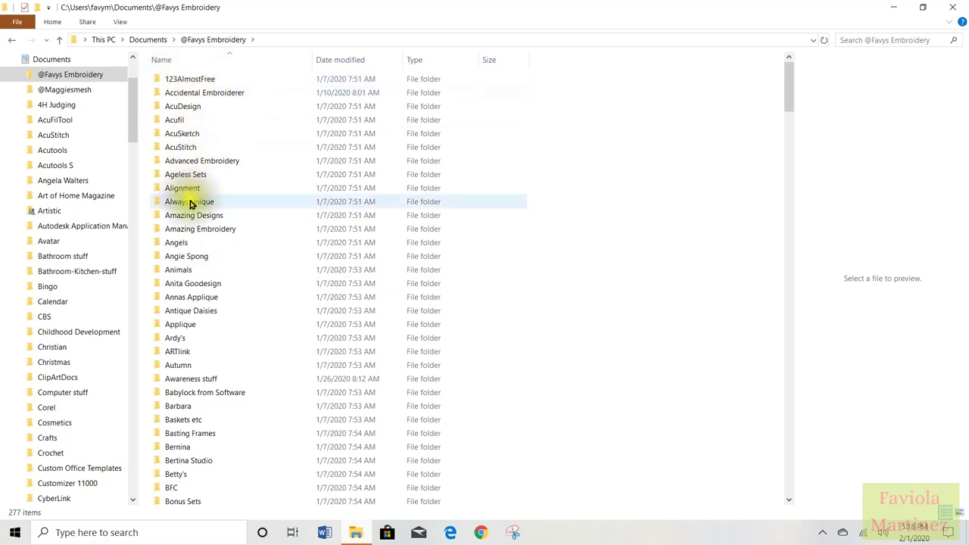
left_click(183, 177)
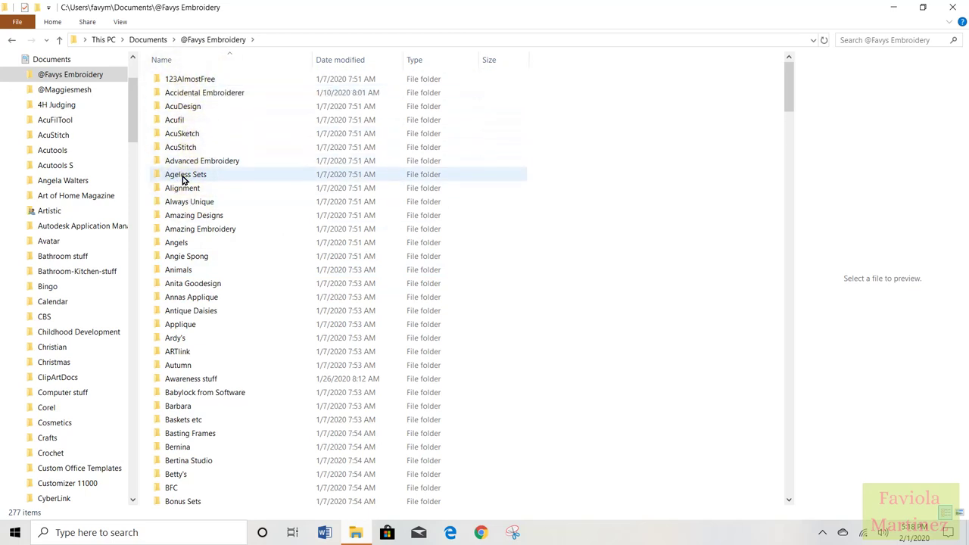
Look through the list of embroidery subfolders as far as Variety Collection, and return to the folders starting with D
scroll(185, 182, "down", 18)
scroll(206, 225, "down", 20)
scroll(209, 226, "down", 20)
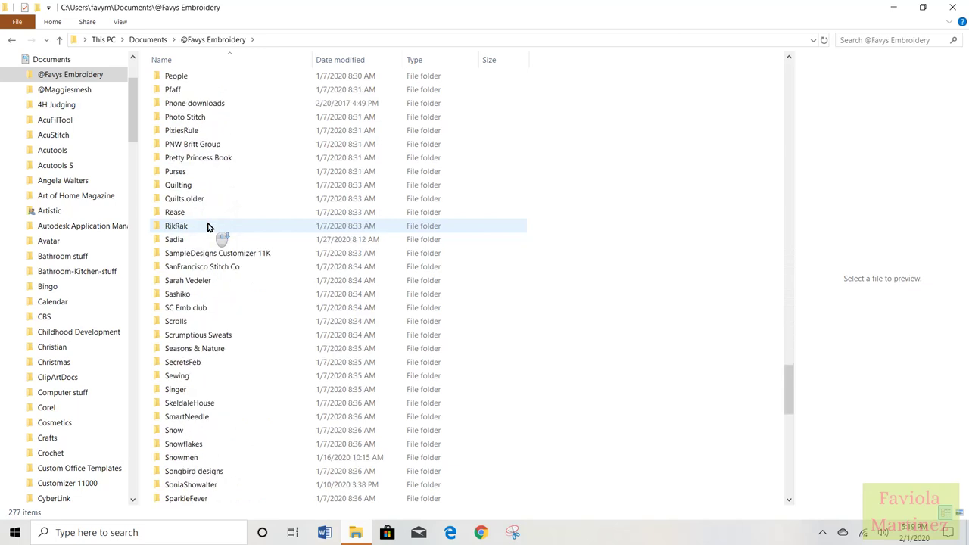
scroll(206, 281, "down", 8)
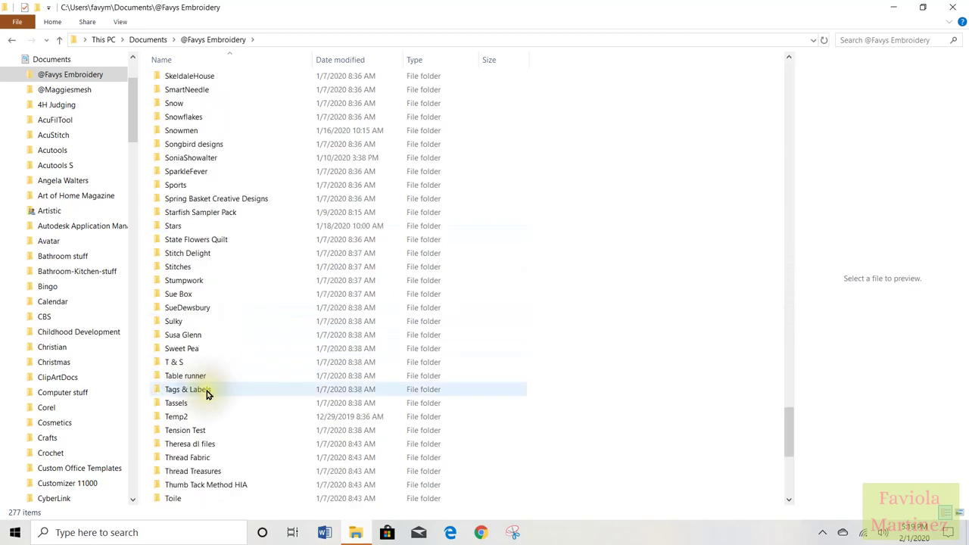
scroll(207, 393, "down", 2)
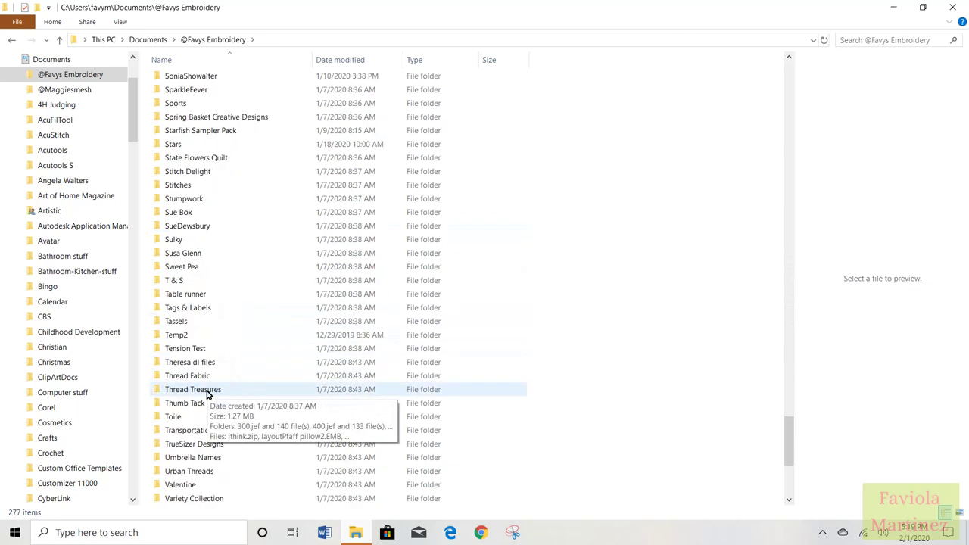
scroll(208, 393, "up", 4)
scroll(207, 393, "up", 15)
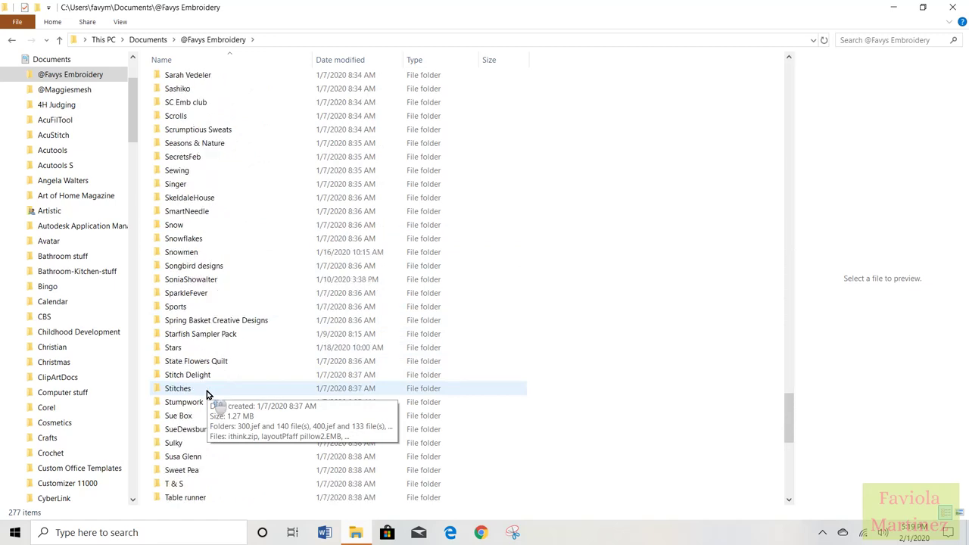
scroll(207, 393, "up", 20)
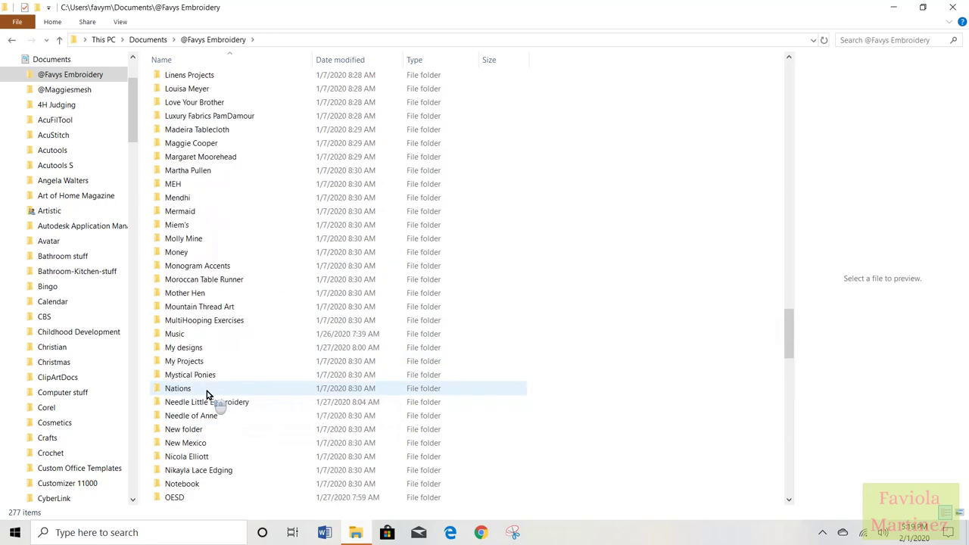
scroll(207, 393, "up", 14)
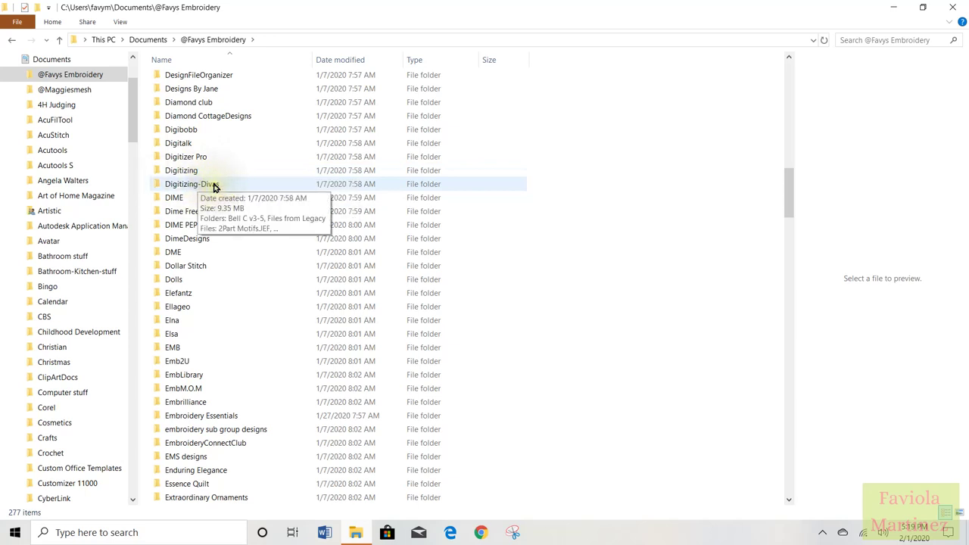
Look over the embroidery subfolders from DIME and Dolls through Fairies and File Management to Flair Magazine
left_click(175, 200)
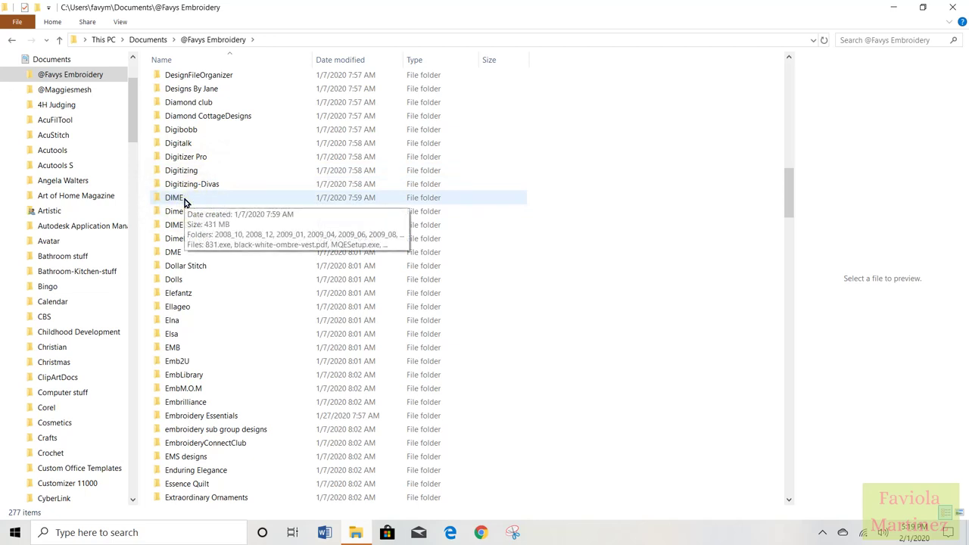
left_click(176, 280)
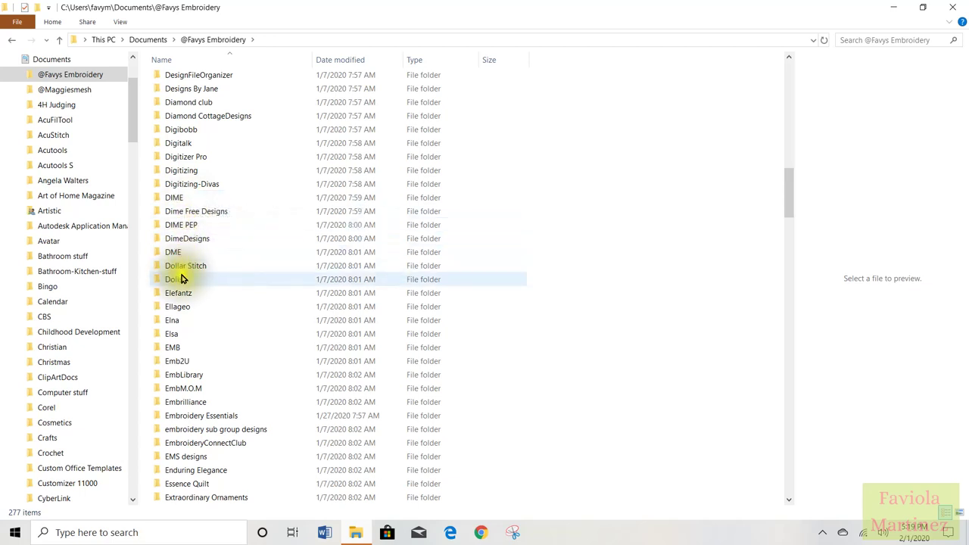
left_click(177, 307)
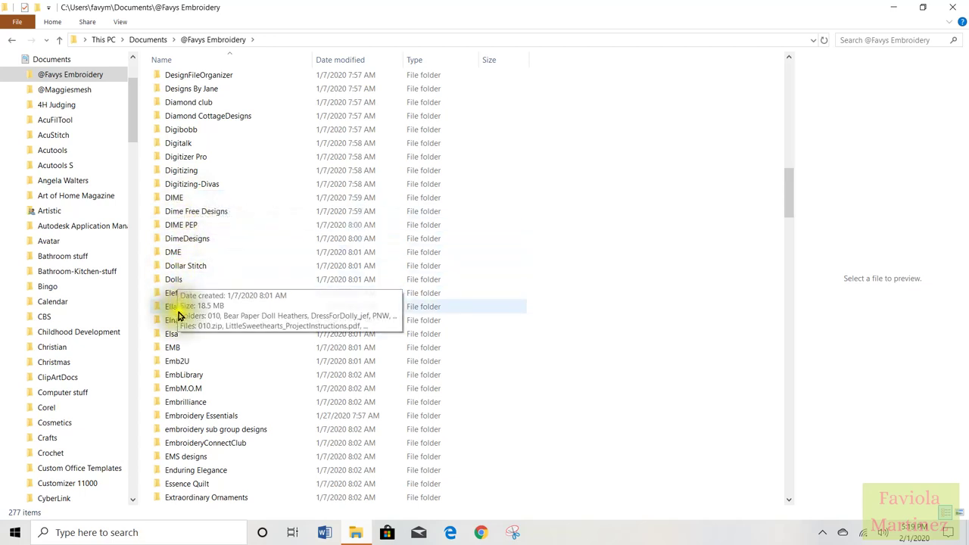
left_click(172, 334)
left_click(185, 363)
scroll(201, 401, "down", 5)
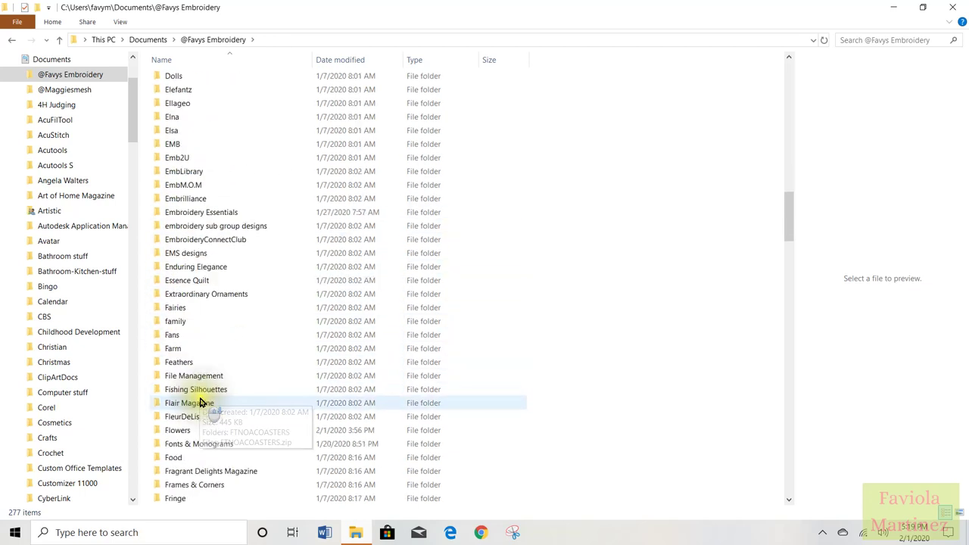
left_click(202, 285)
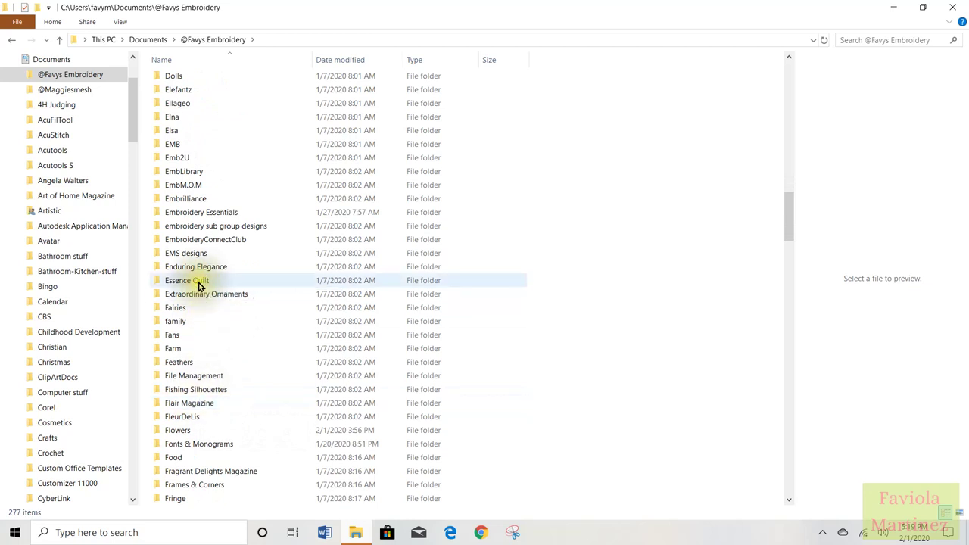
left_click(197, 310)
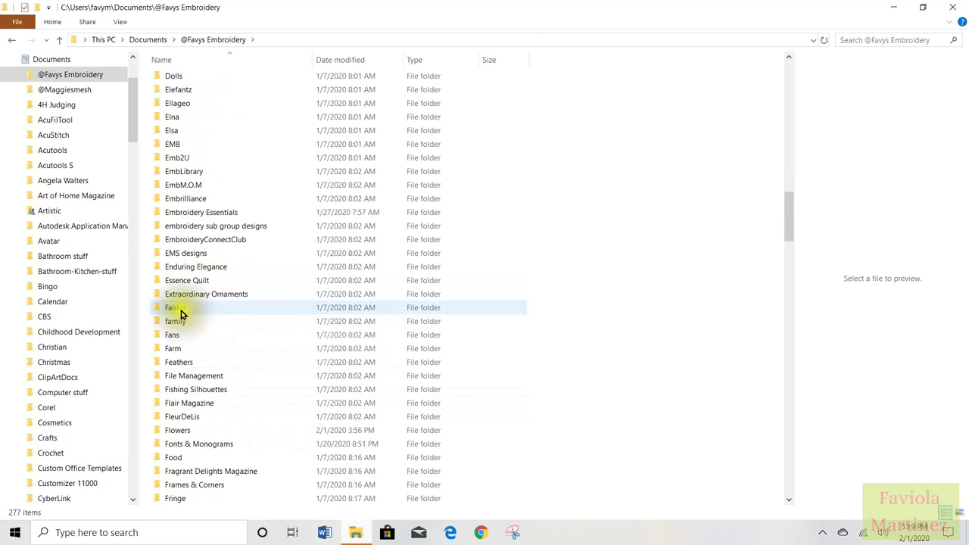
left_click(184, 376)
left_click(182, 336)
left_click(190, 402)
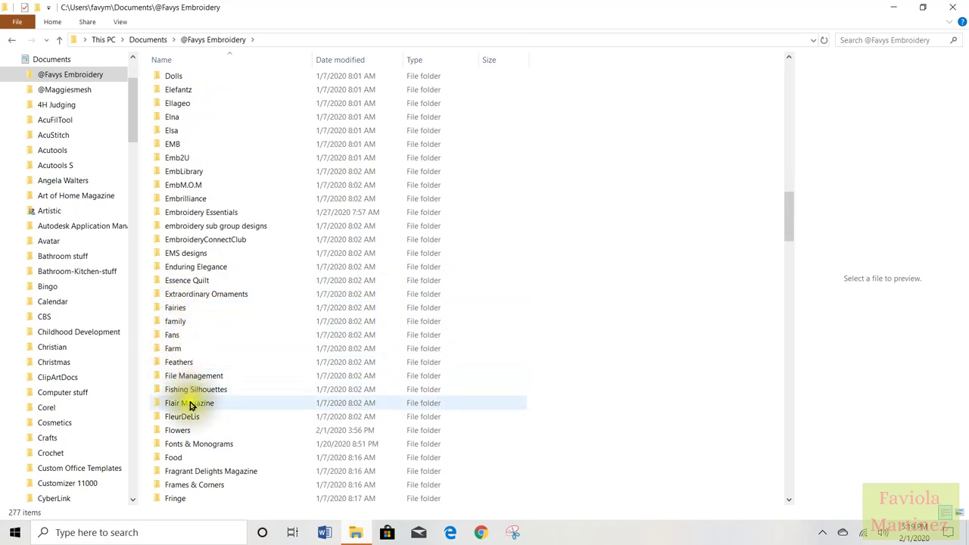
Open the Flowers folder, its Advanced Embroidery subfolder, and the rose_jef folder inside it
scroll(190, 402, "down", 2)
left_click(175, 362)
double_click(162, 351)
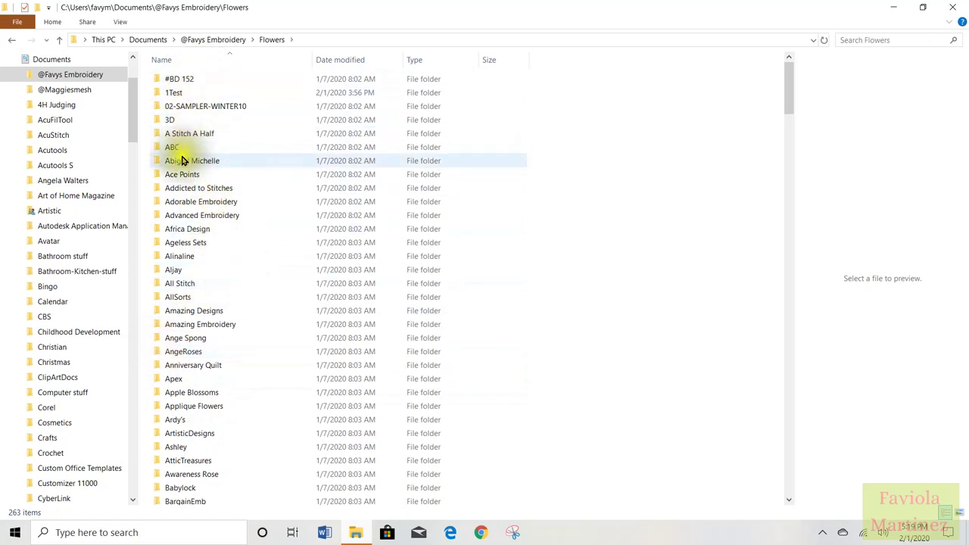
double_click(173, 219)
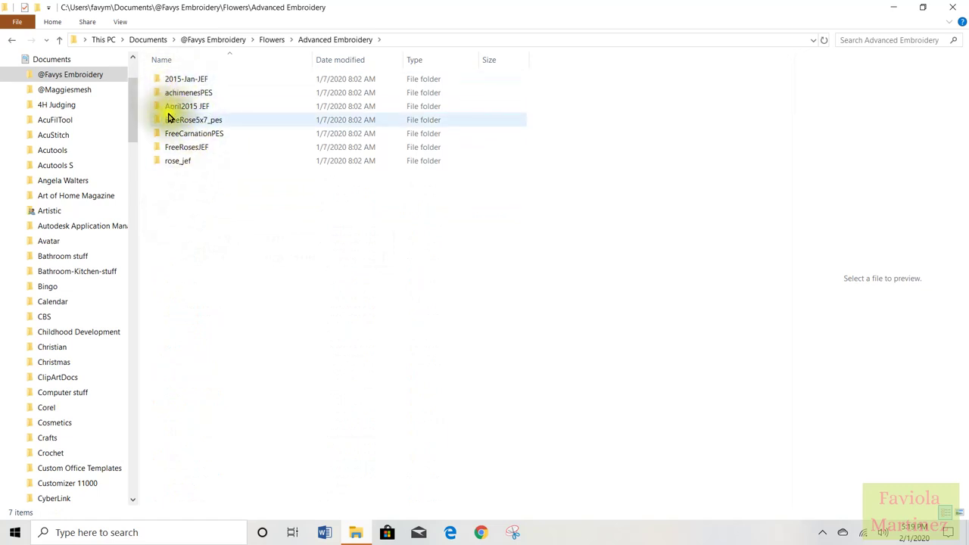
double_click(172, 164)
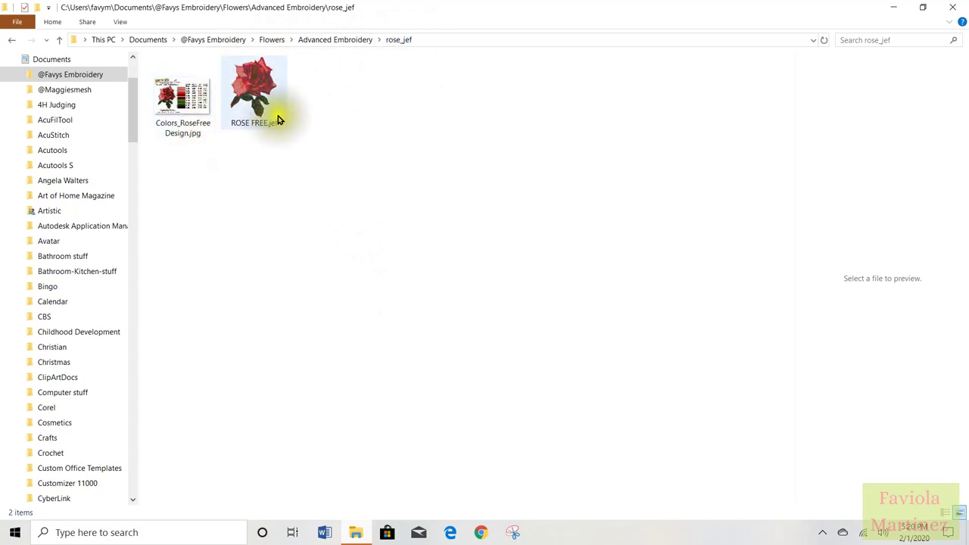
Cycle the rose_jef folder's layout through Extra large icons and Details, ending on Large icons
mouse_move(274, 101)
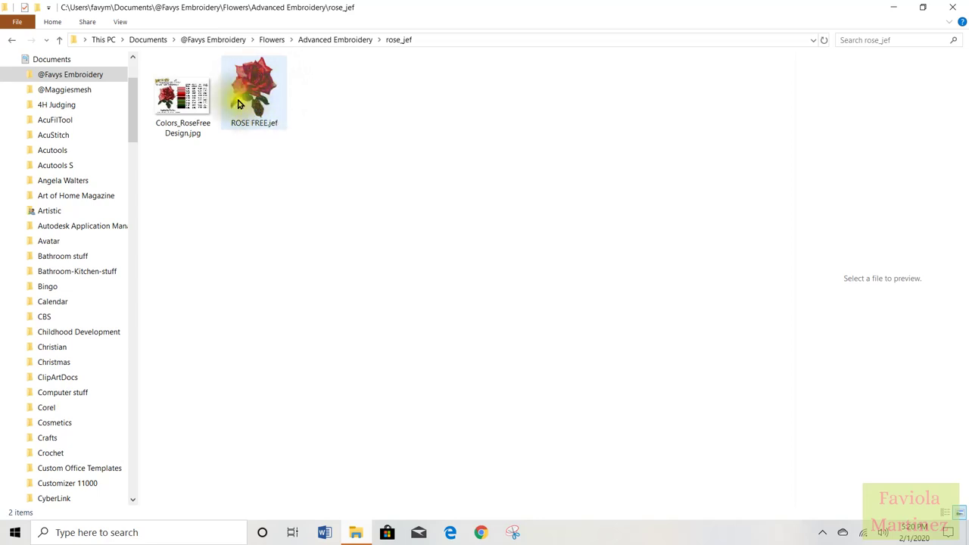
left_click(120, 24)
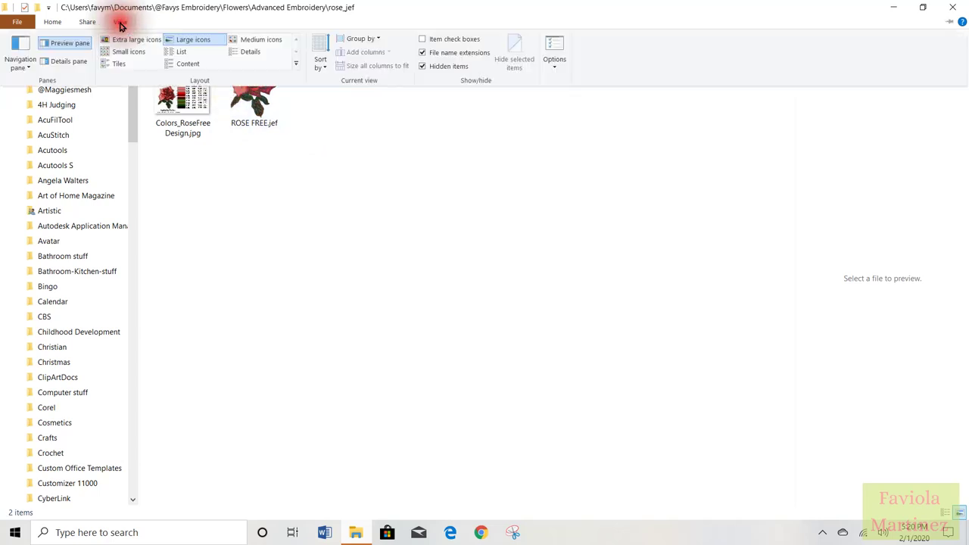
left_click(187, 42)
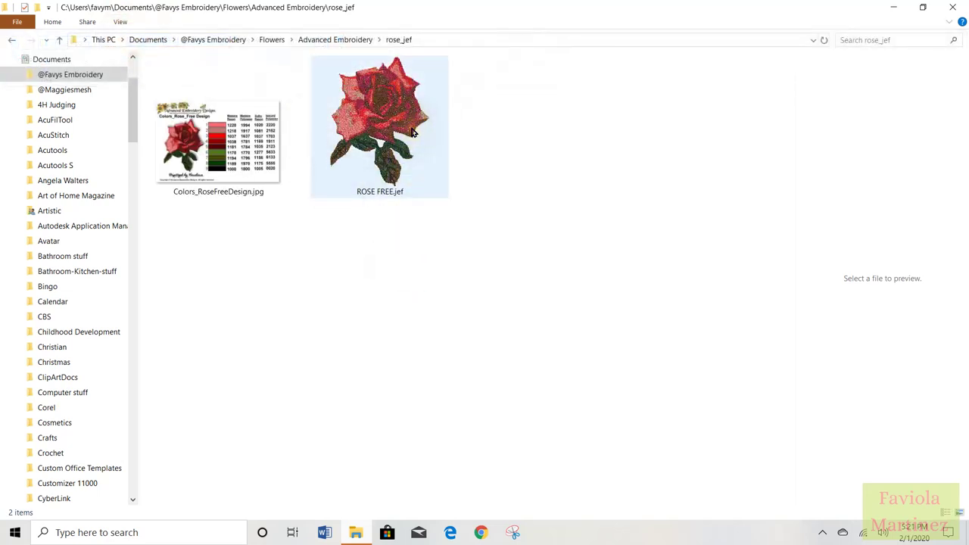
left_click(124, 24)
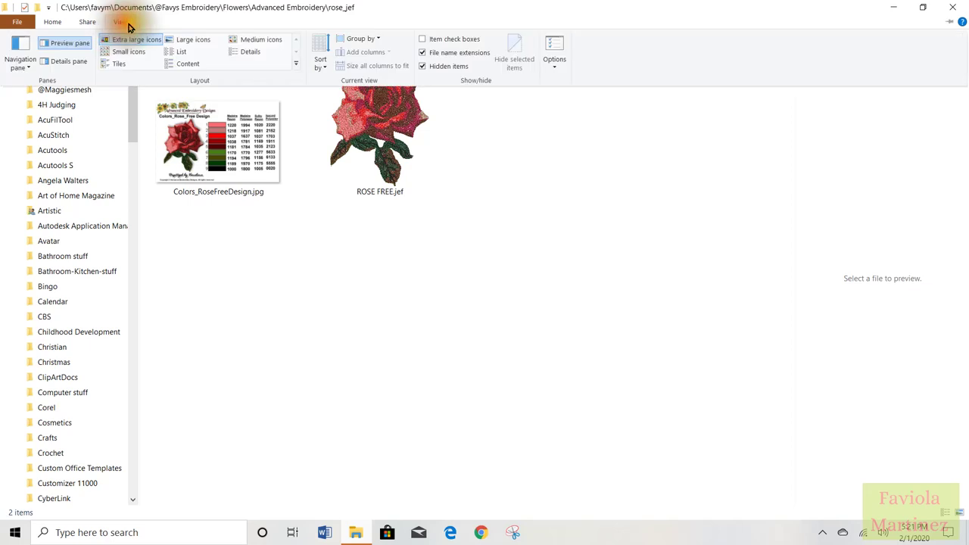
left_click(247, 51)
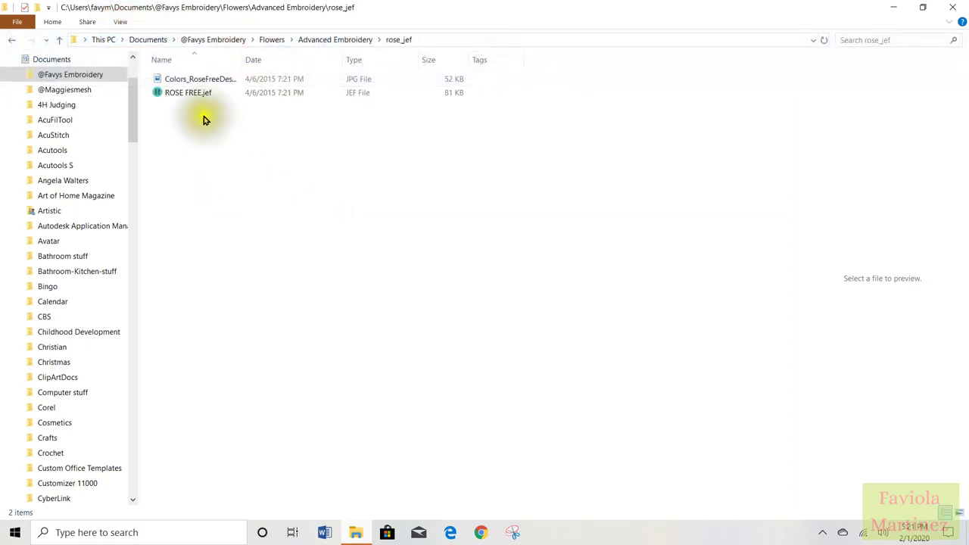
mouse_move(190, 100)
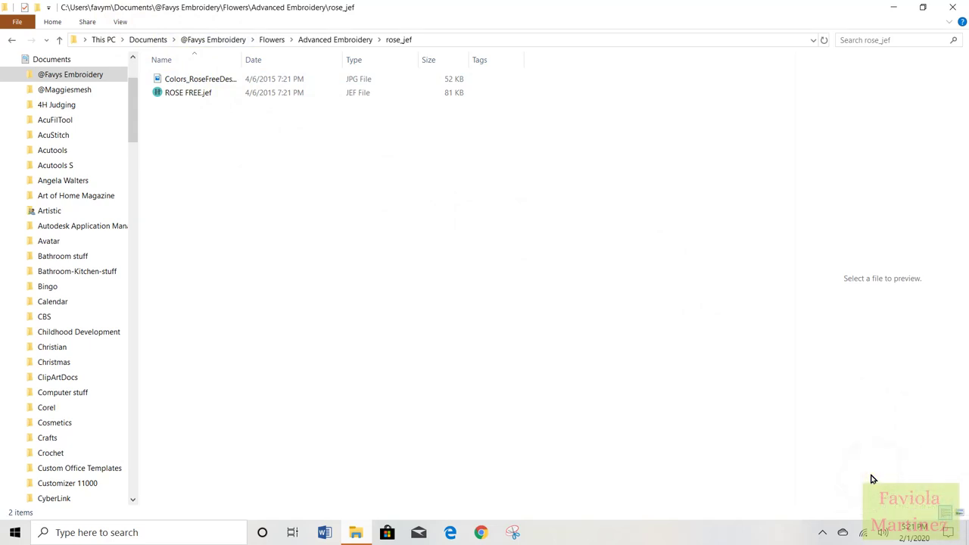
left_click(960, 517)
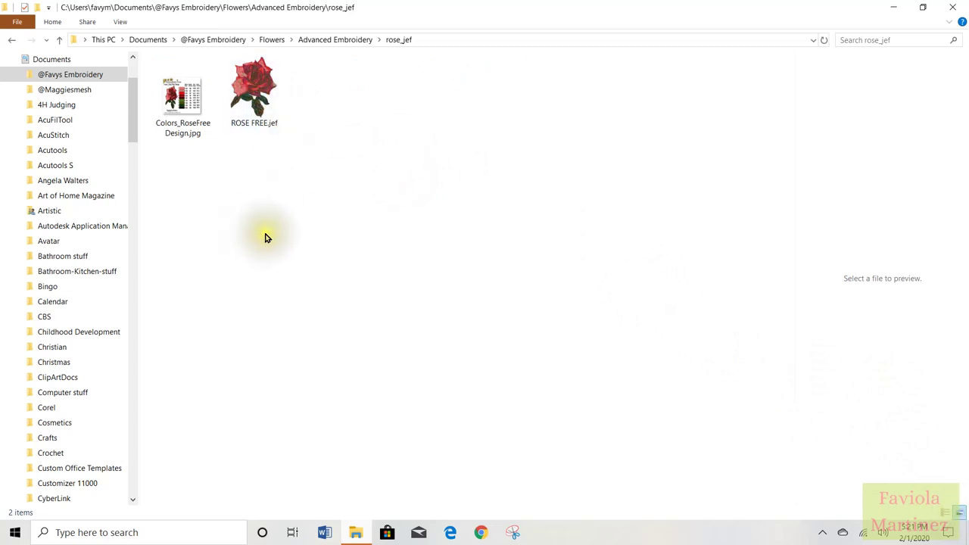
Select ROSE FREE.jef to view its design image and stitch information in the preview pane
left_click(119, 22)
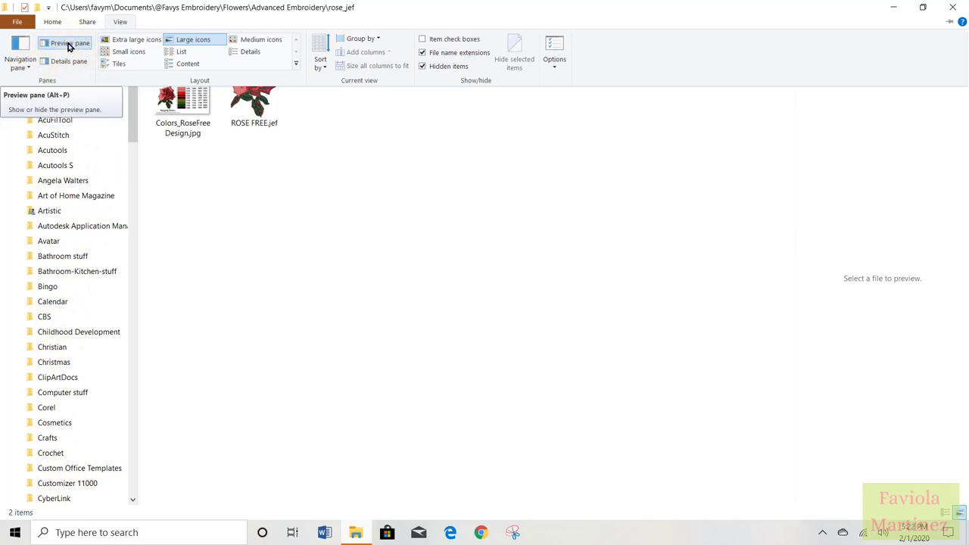
left_click(322, 184)
left_click(252, 103)
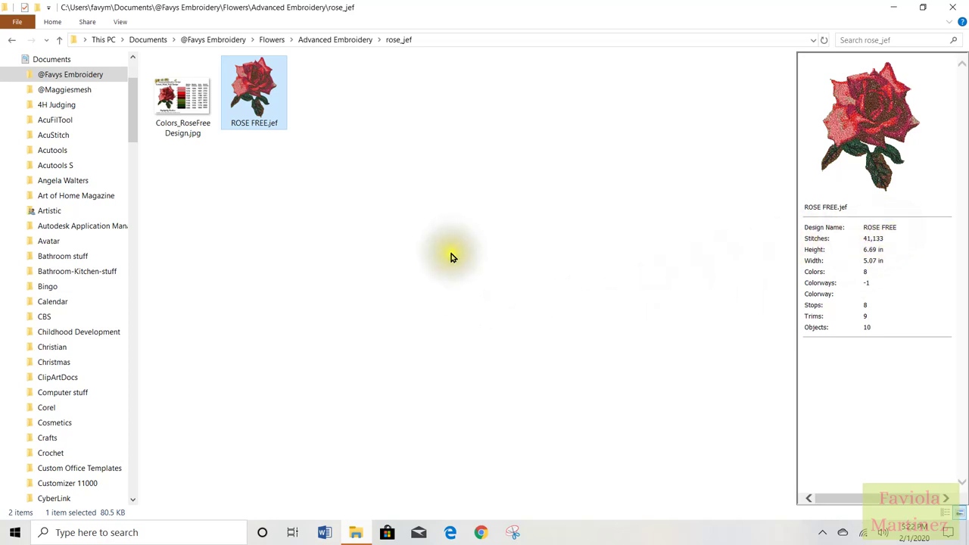
Show the details pane for ROSE FREE.jef, and switch back to the preview pane
left_click(120, 22)
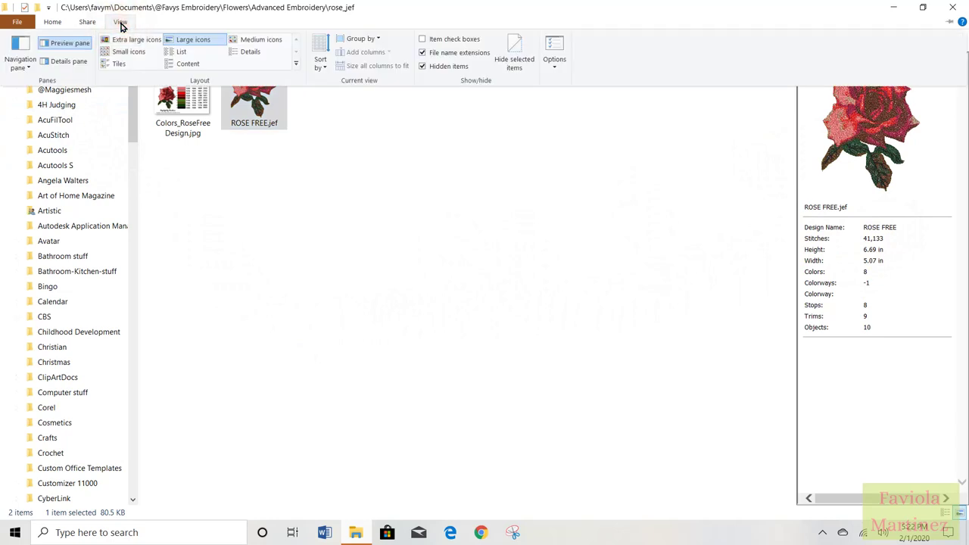
left_click(68, 62)
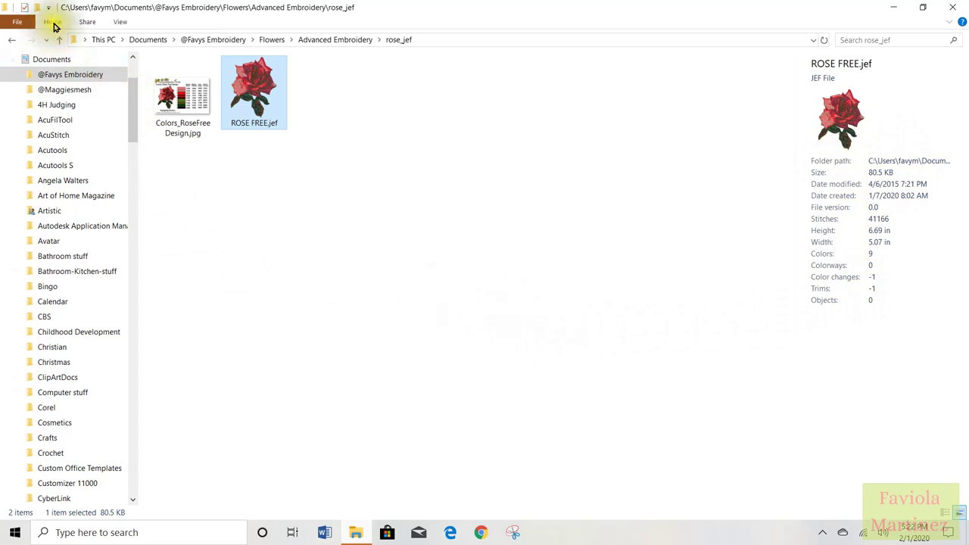
left_click(120, 22)
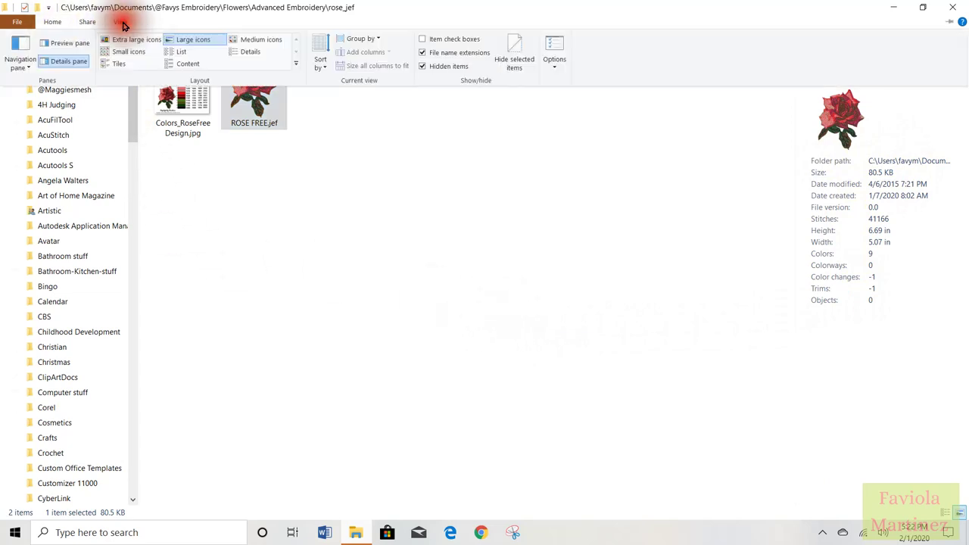
left_click(69, 44)
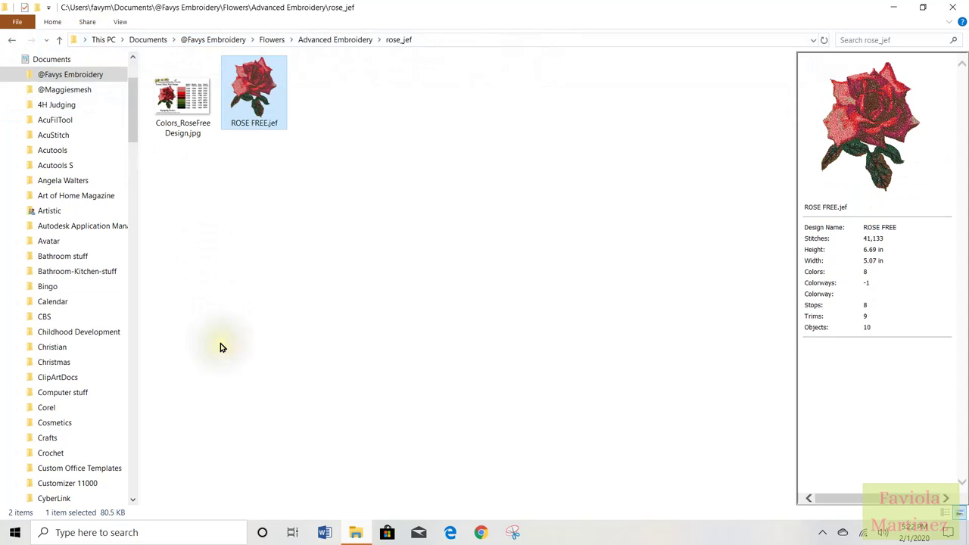
Preview the Colors_RoseFreeDesign.jpg color chart and display the folder's files as extra large icons
left_click(182, 106)
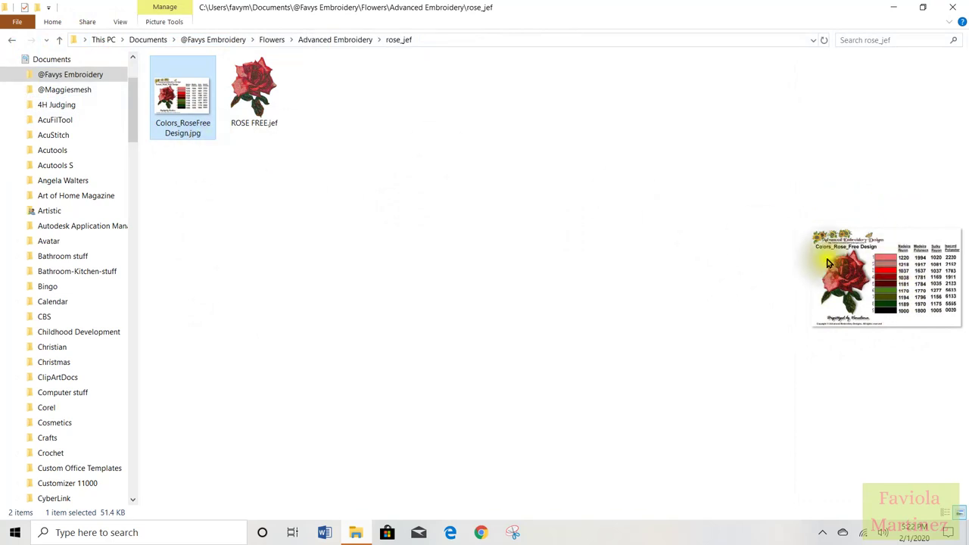
left_click(120, 22)
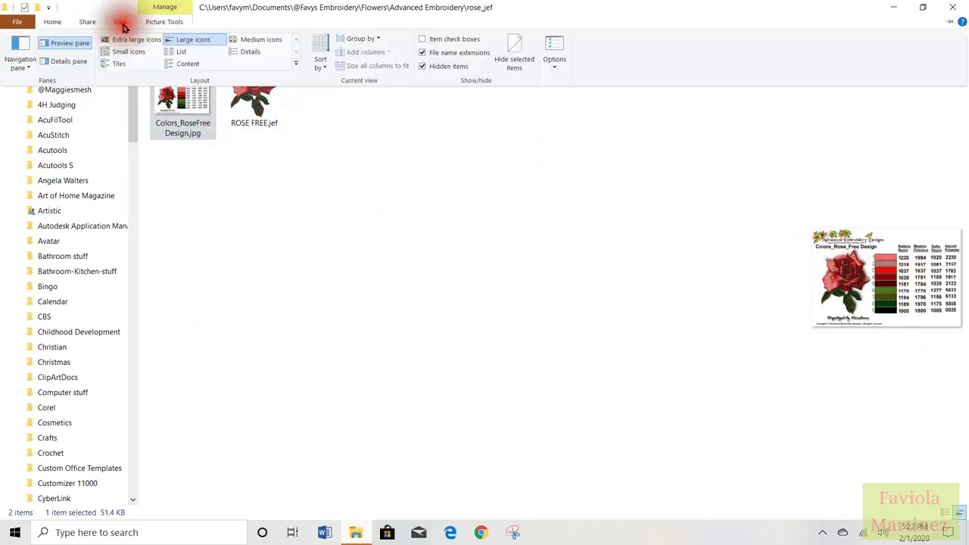
left_click(125, 40)
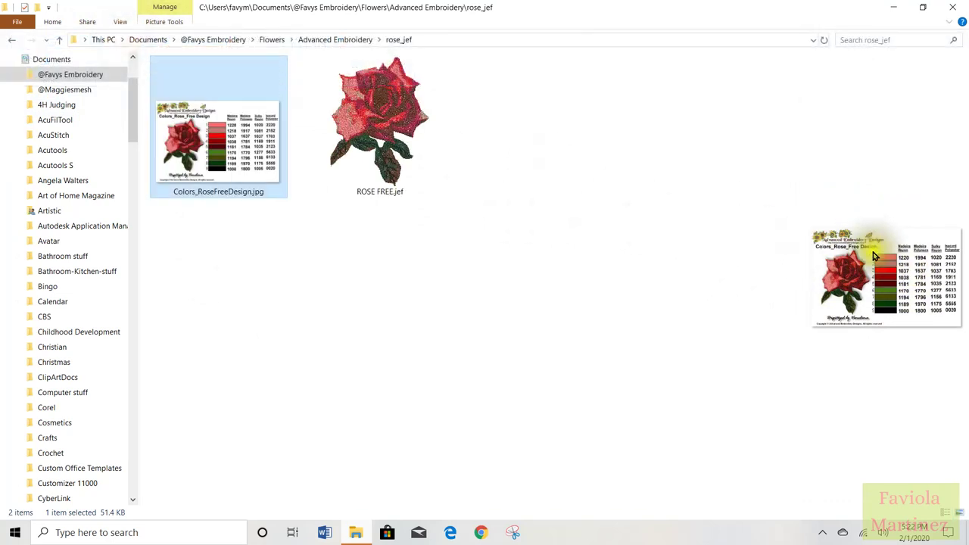
Preview ROSE FREE.jef and change the rose_jef folder's layout to Small icons
left_click(464, 327)
left_click(380, 144)
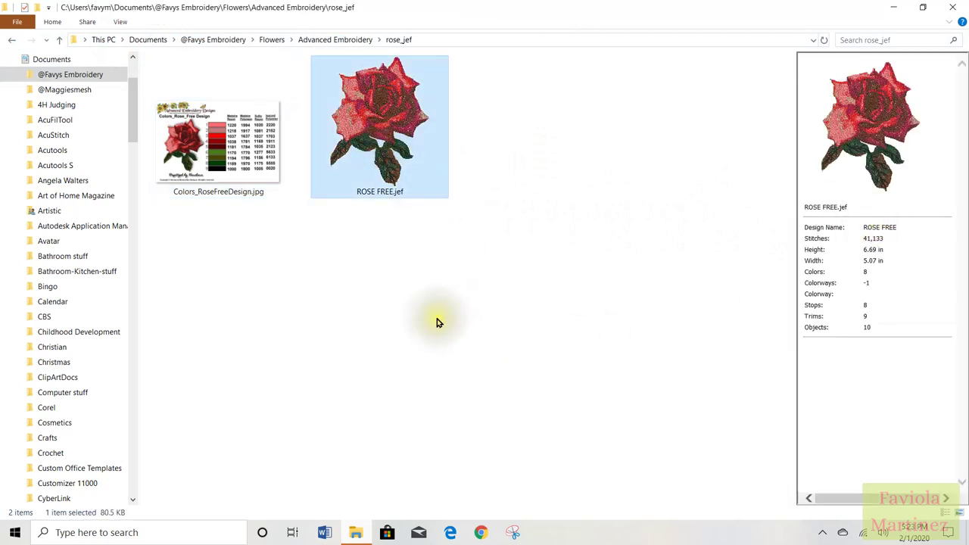
left_click(122, 22)
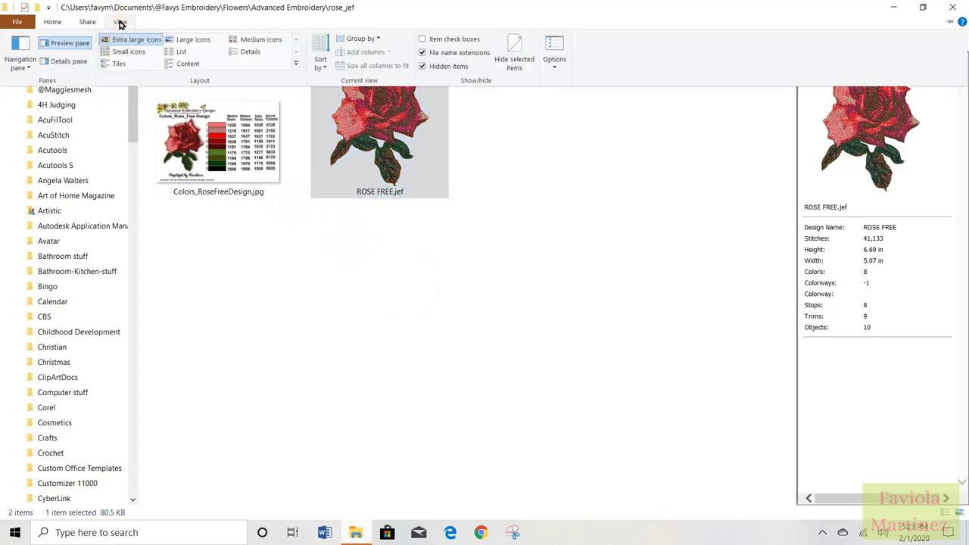
left_click(120, 53)
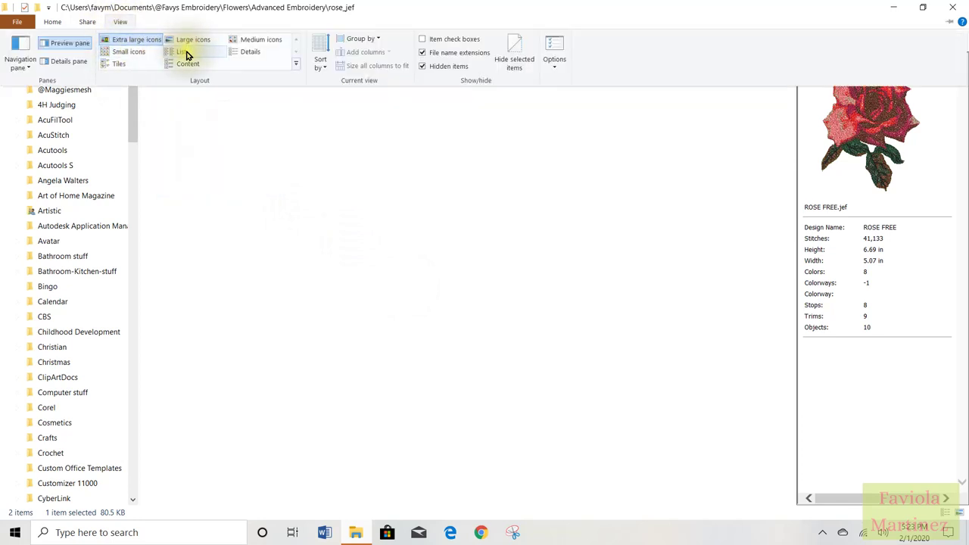
left_click(120, 53)
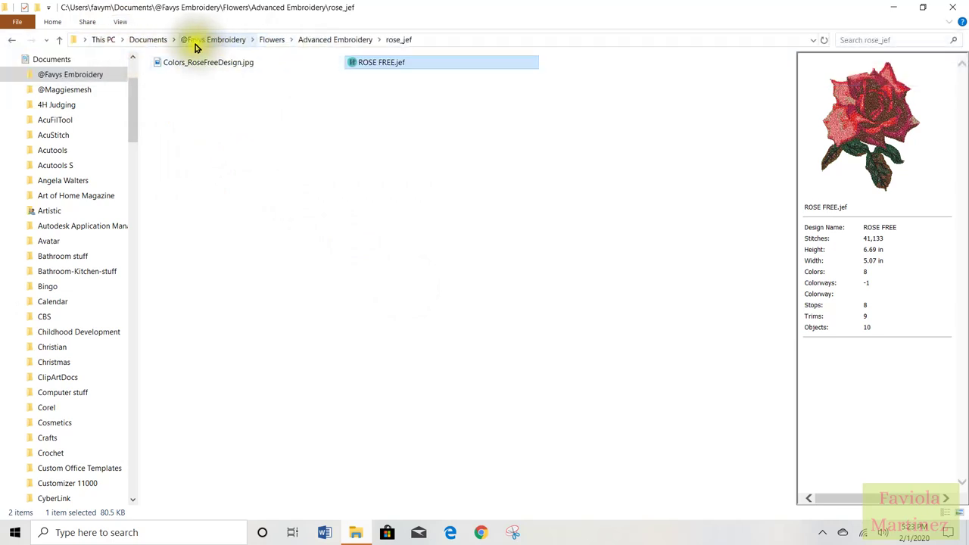
Try out item check boxes by toggling the one for ROSE FREE.jef, and turn the item check boxes off again
left_click(121, 23)
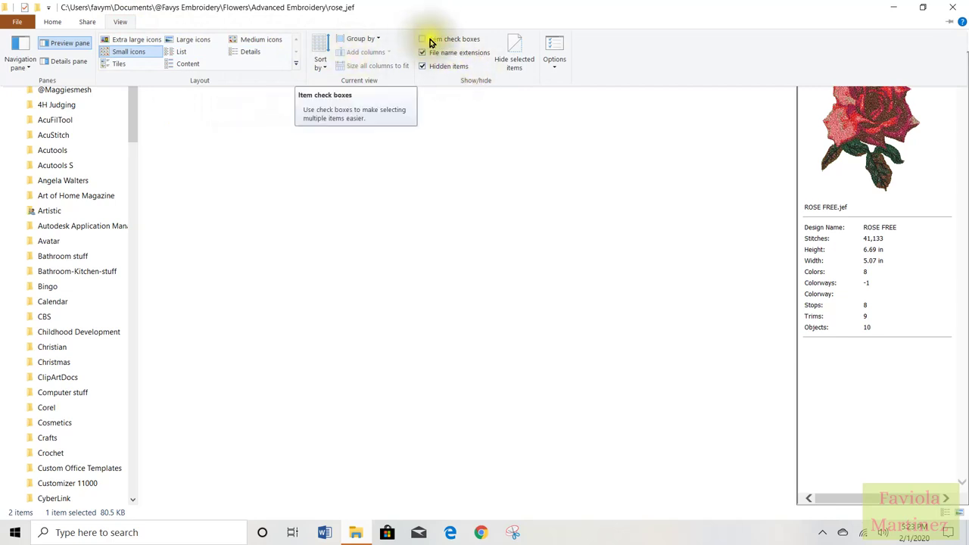
left_click(423, 40)
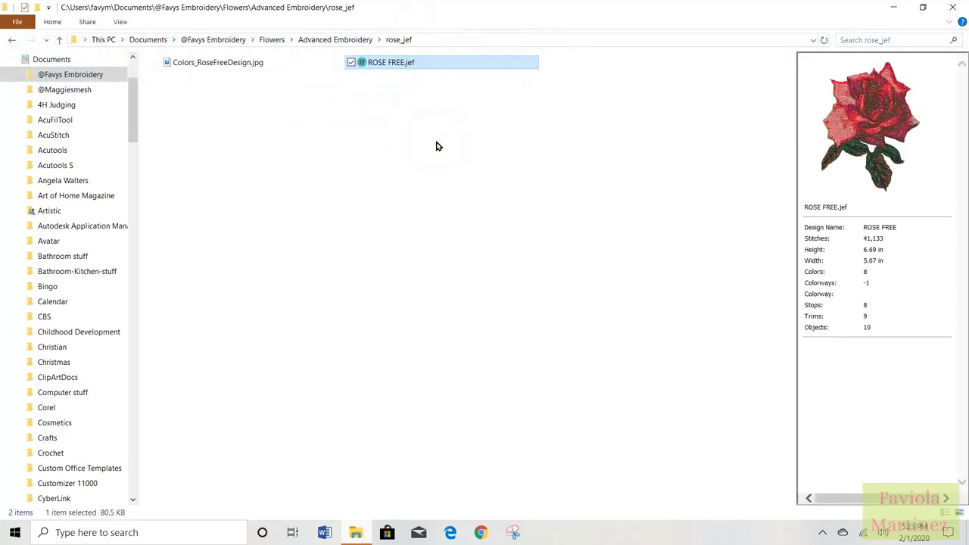
left_click(351, 63)
left_click(352, 62)
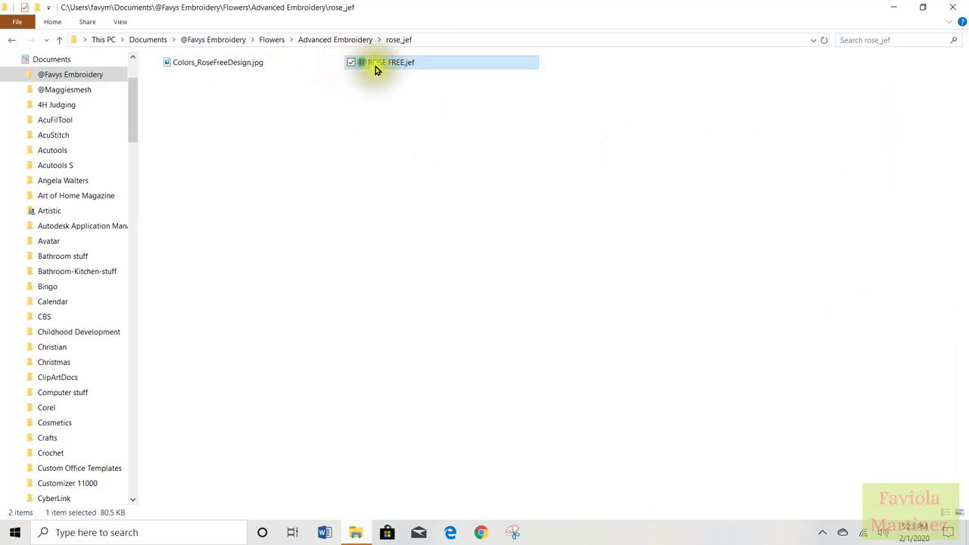
left_click(372, 68)
left_click(357, 130)
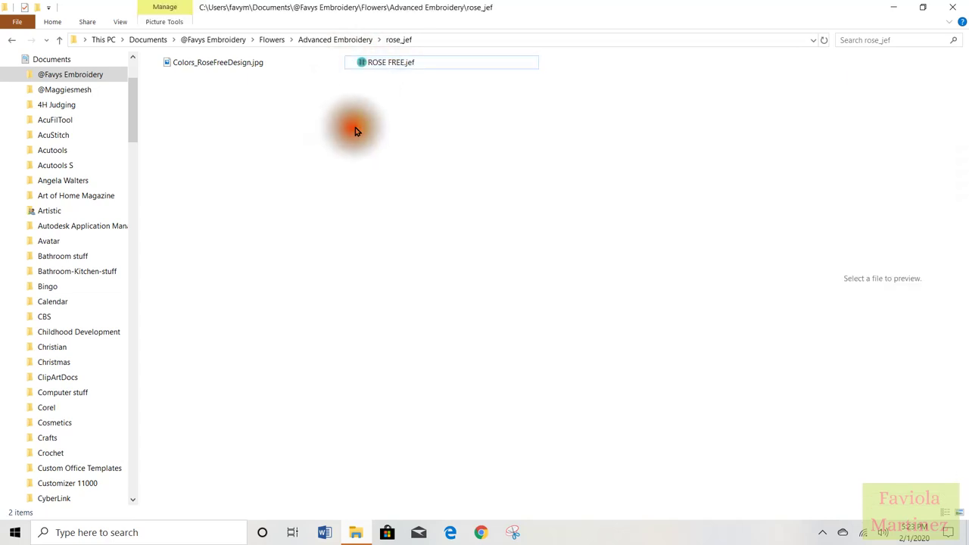
left_click(120, 21)
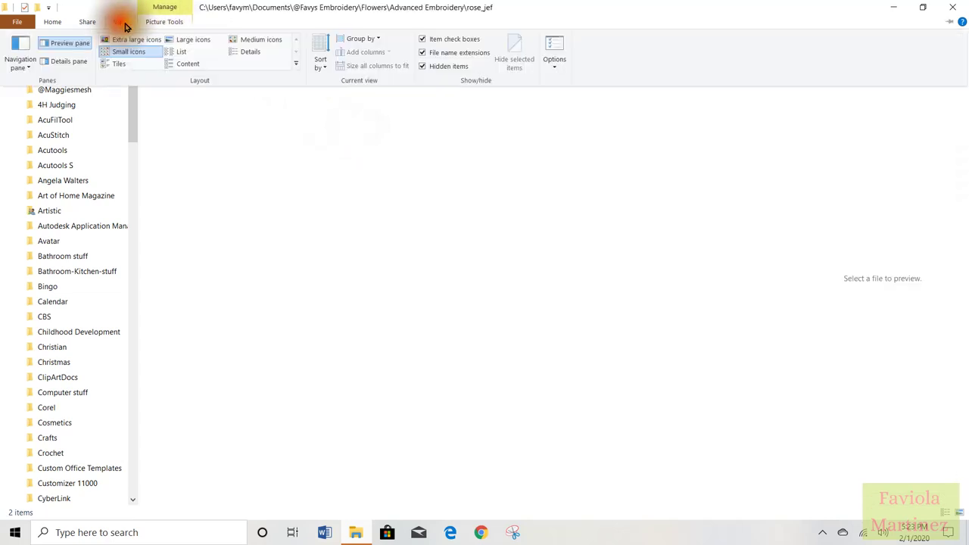
left_click(422, 40)
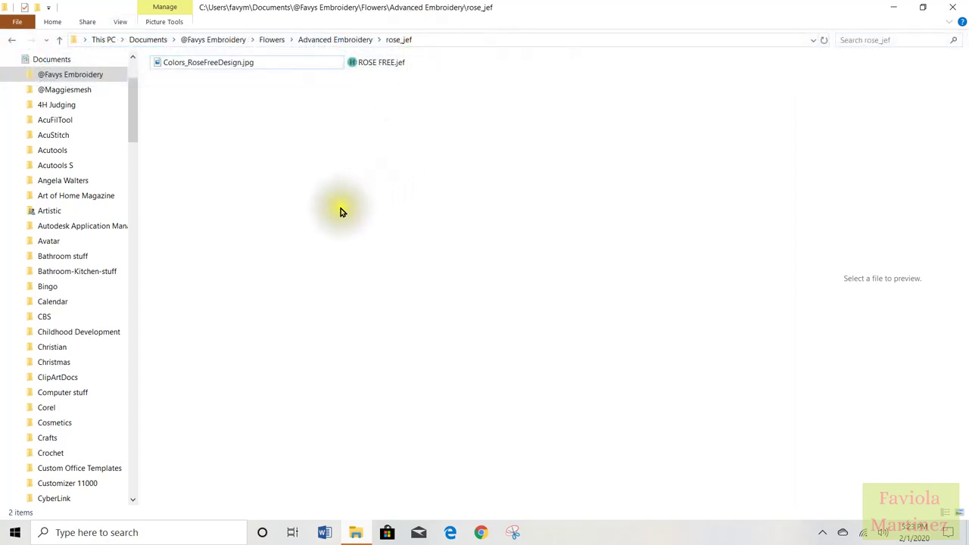
In the Angela Walters folder, turn on item check boxes and tick and untick Scan0004.jpg
left_click(37, 183)
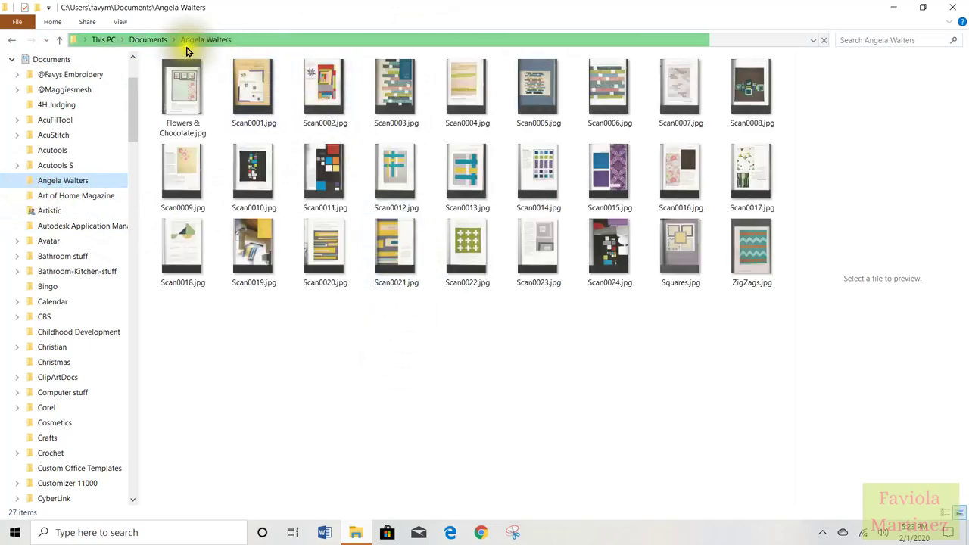
left_click(123, 22)
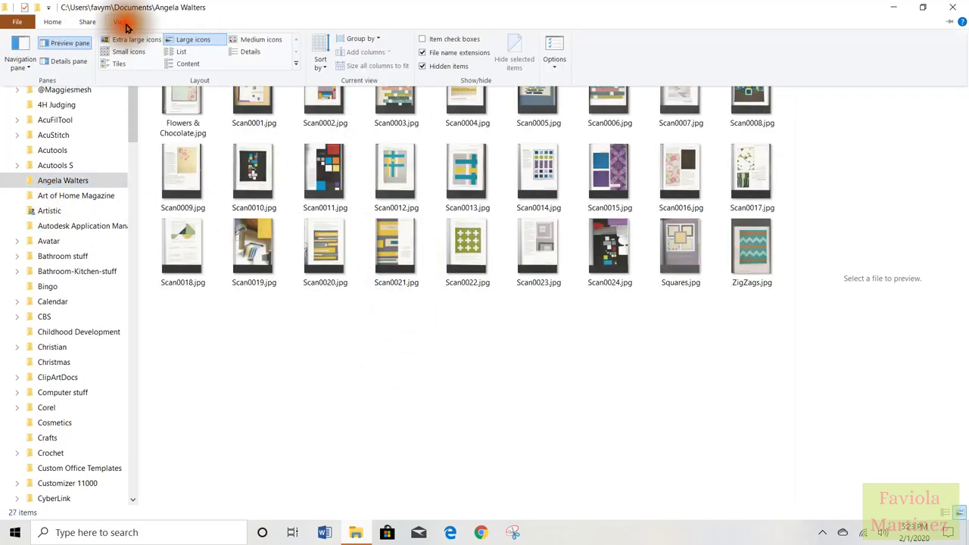
left_click(420, 39)
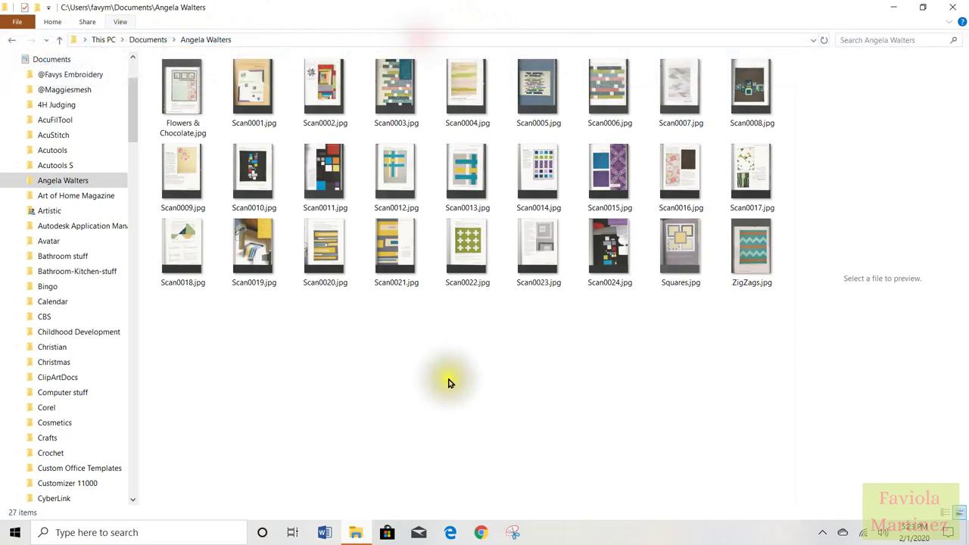
left_click(441, 64)
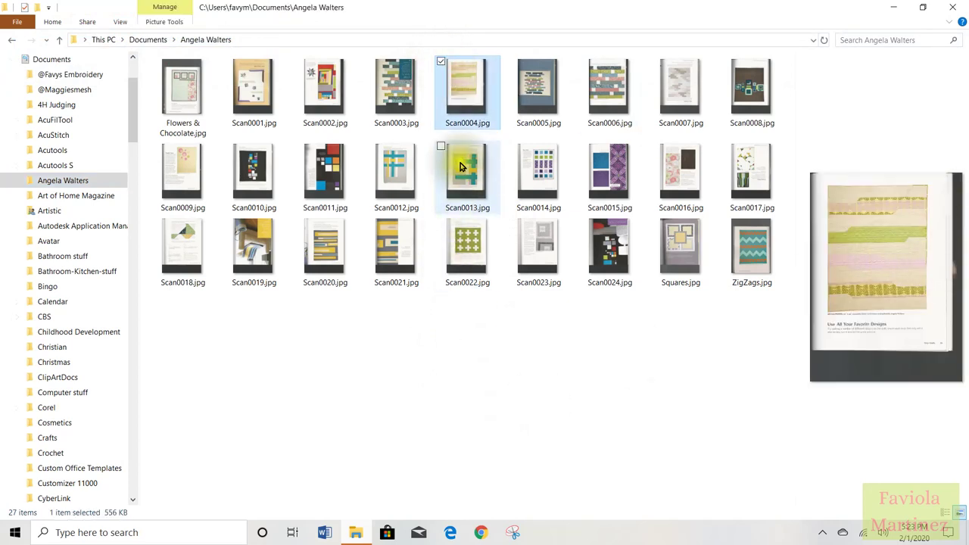
left_click(441, 65)
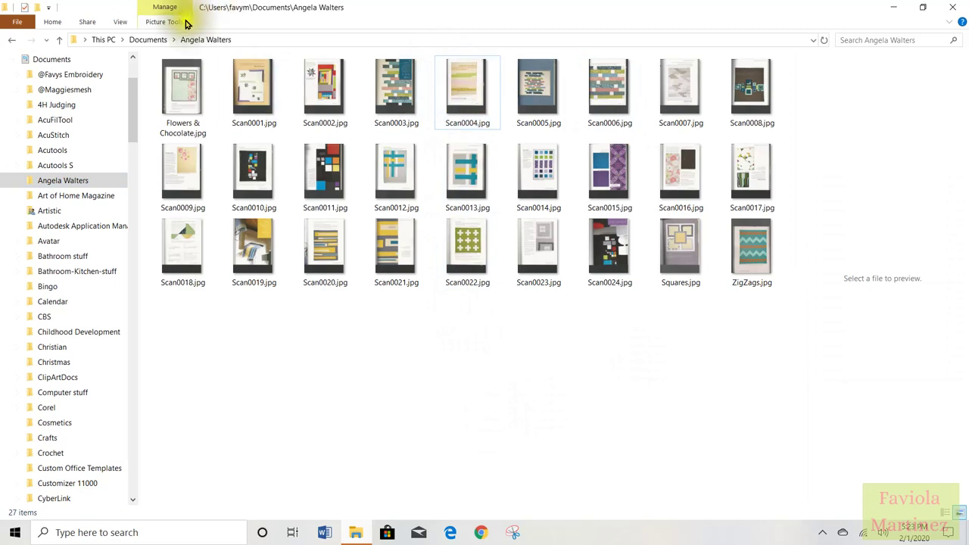
Look at the show/hide settings and the available folder options, and close them without choosing any
left_click(120, 25)
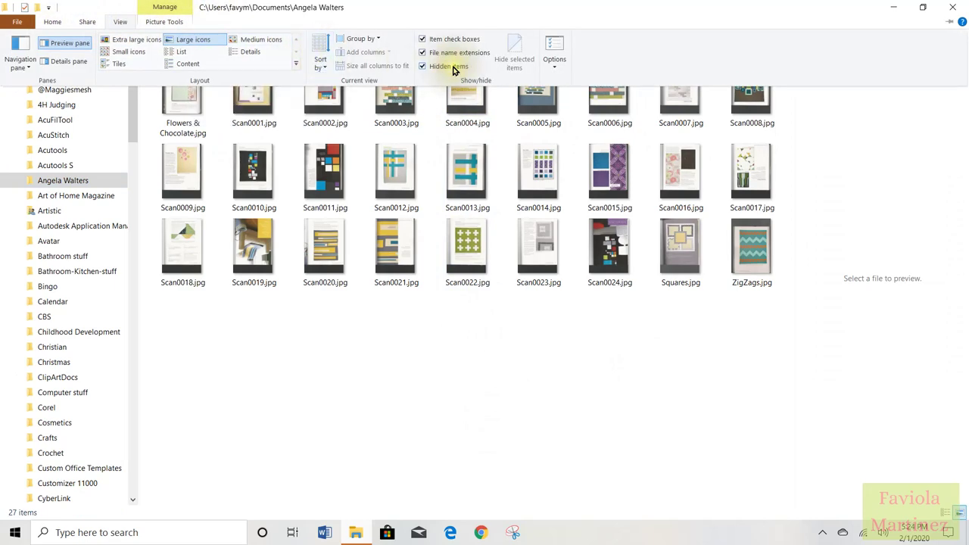
left_click(555, 65)
left_click(555, 68)
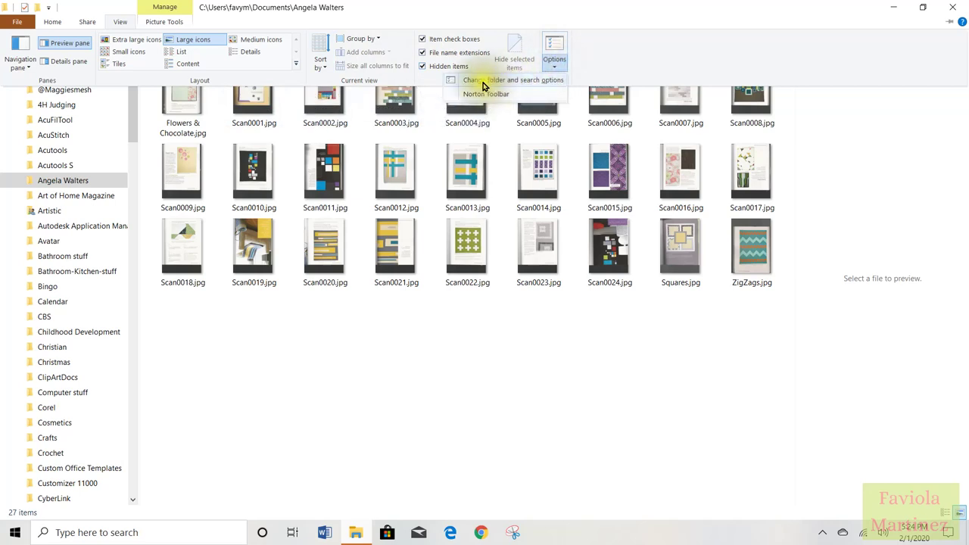
left_click(549, 385)
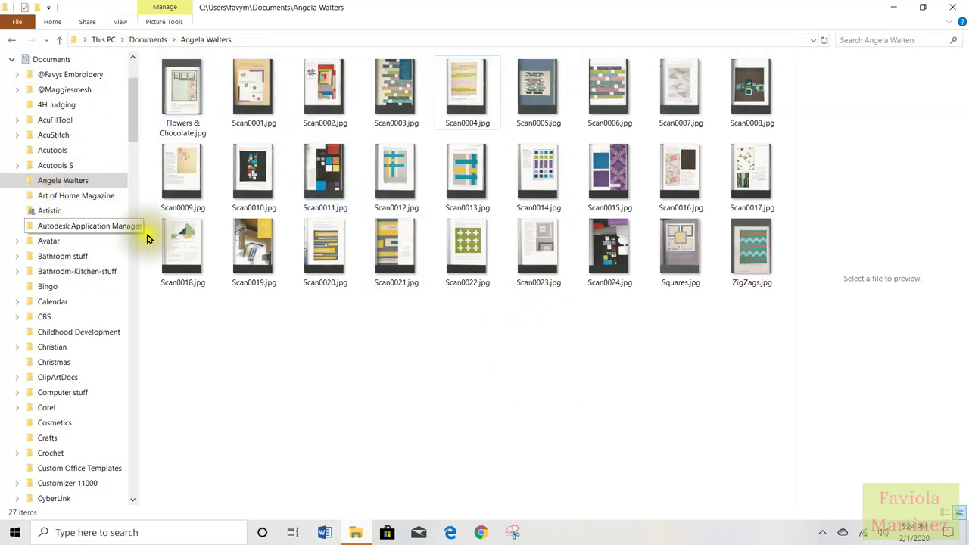
Collapse the Documents and Program Files (x86) branches in the folder tree
left_click_drag(135, 134, 134, 91)
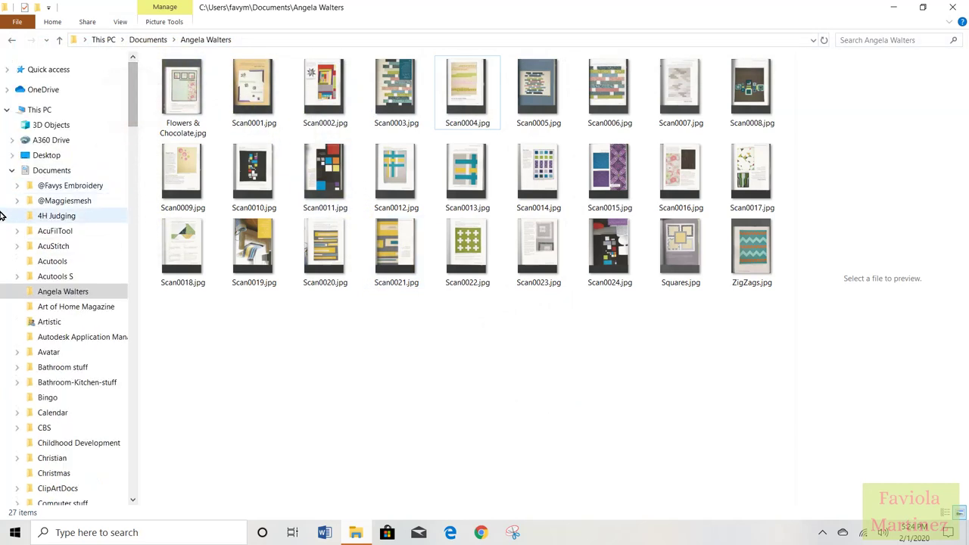
left_click(11, 173)
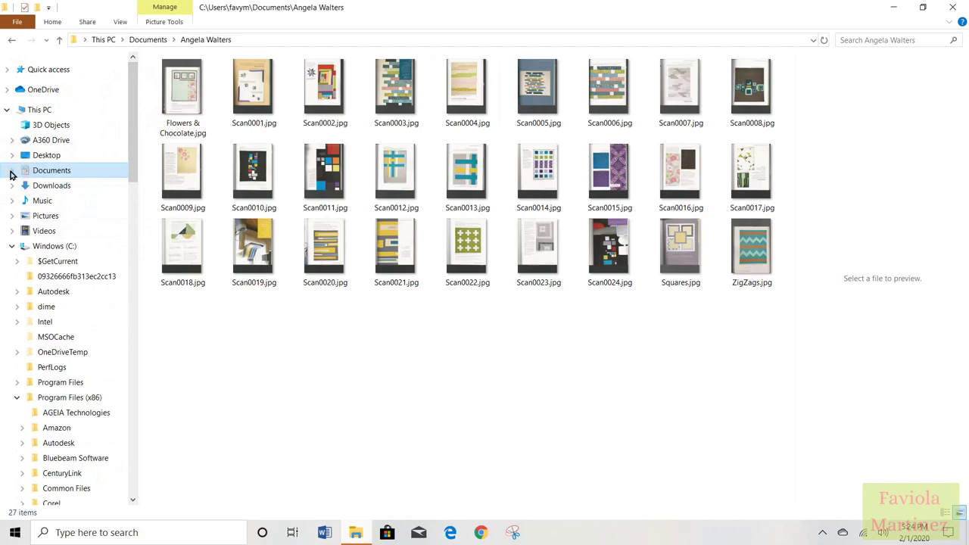
left_click(16, 398)
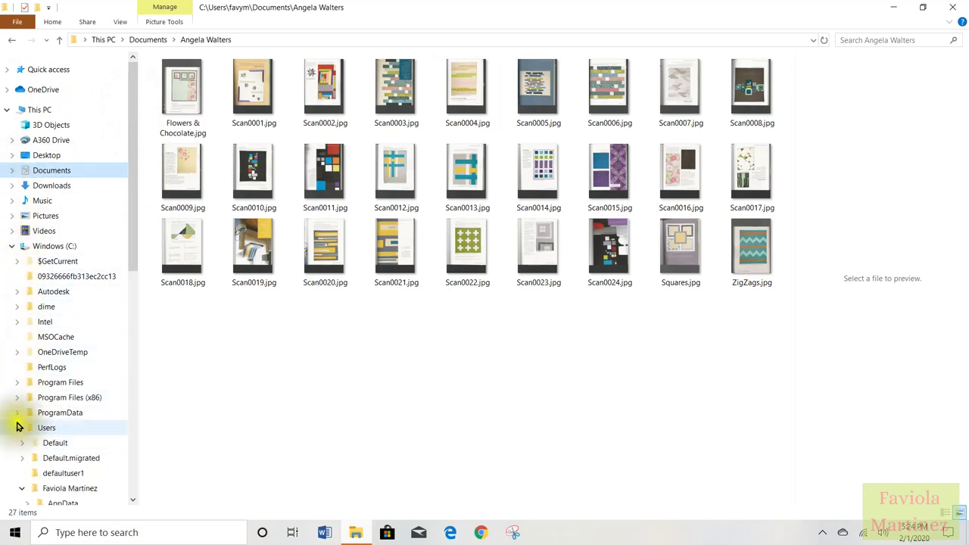
left_click(147, 42)
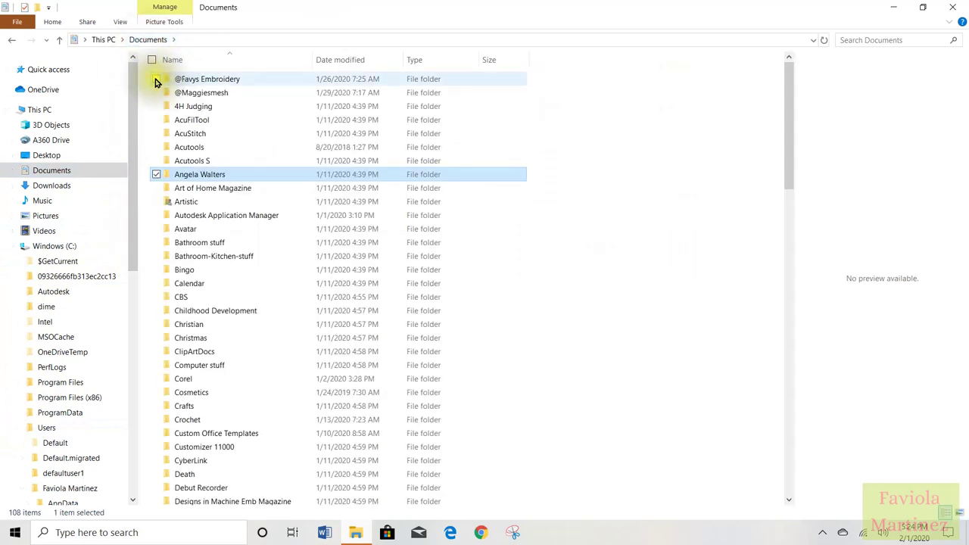
left_click(208, 82)
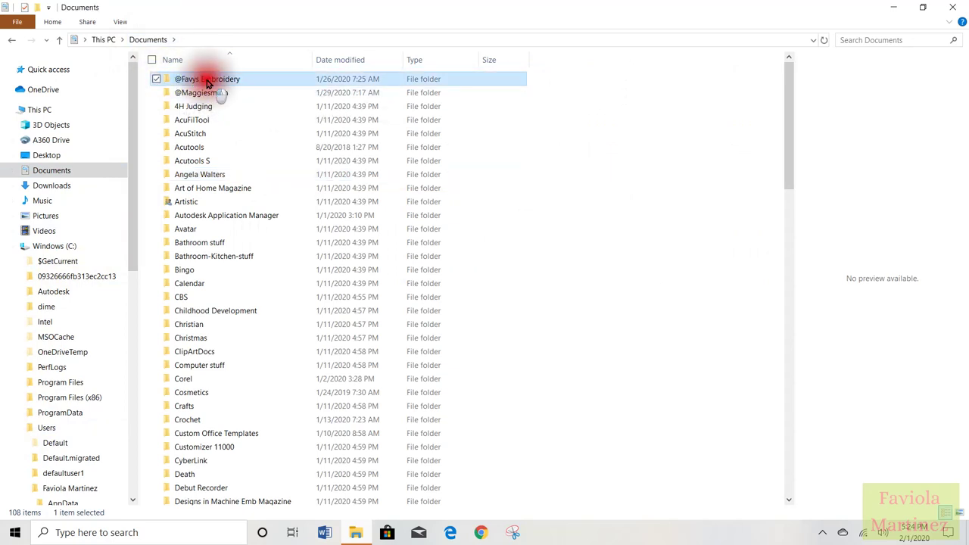
double_click(208, 82)
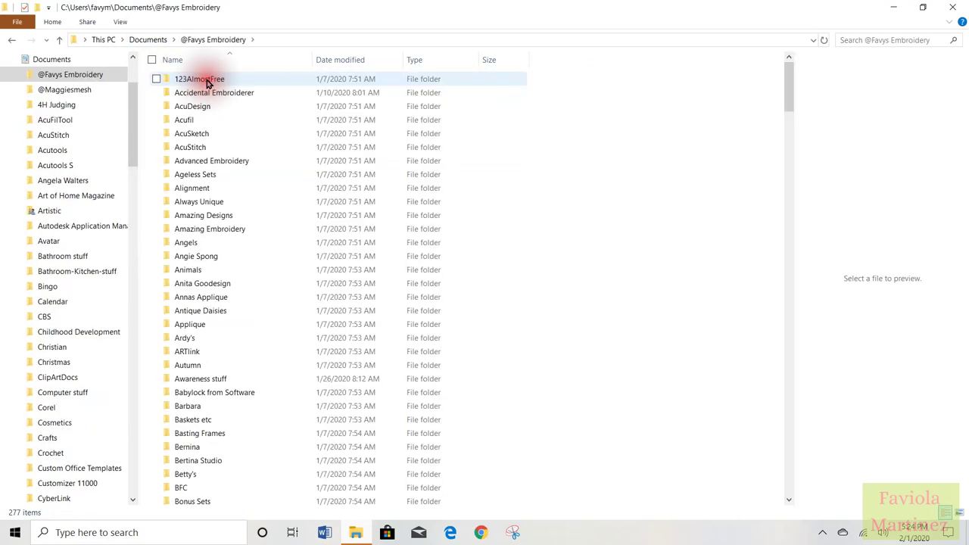
left_click(119, 21)
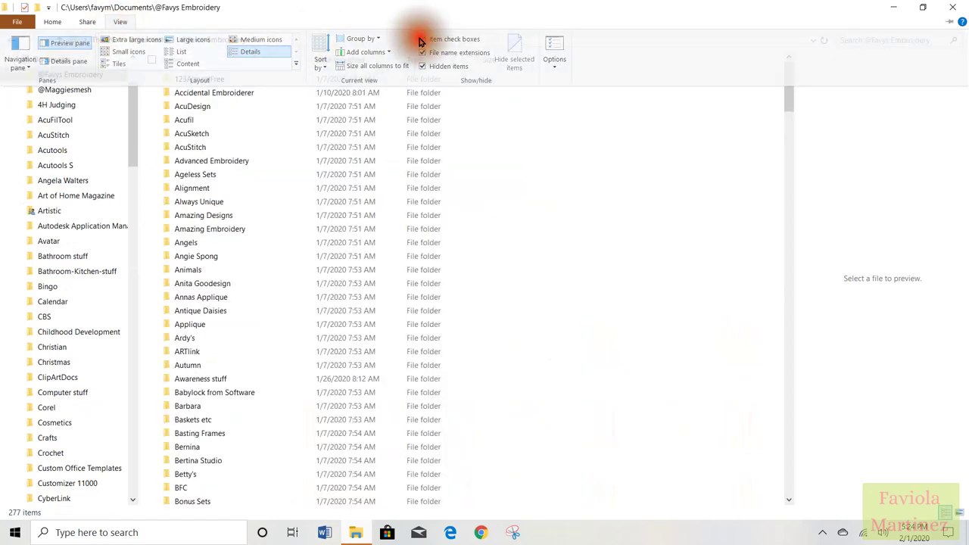
left_click(421, 39)
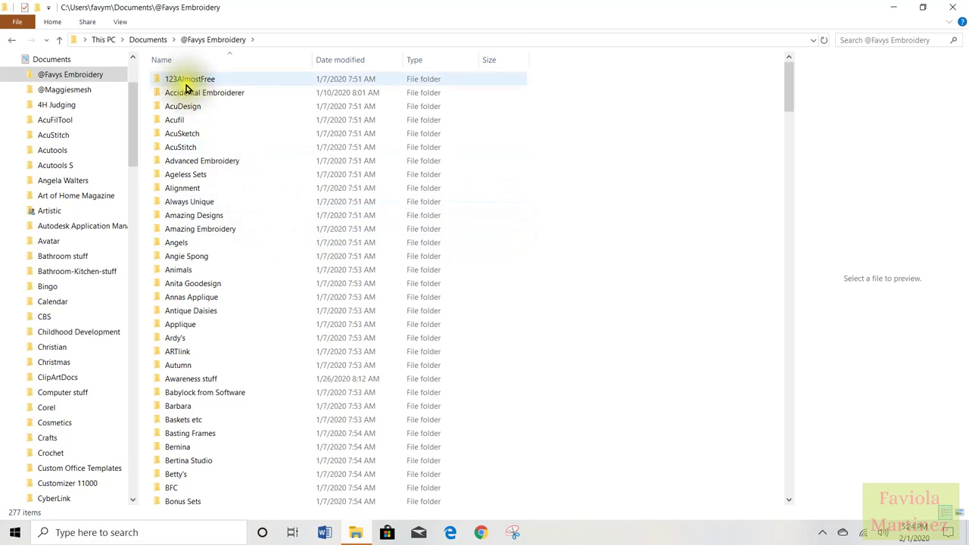
scroll(205, 265, "down", 12)
scroll(205, 266, "up", 11)
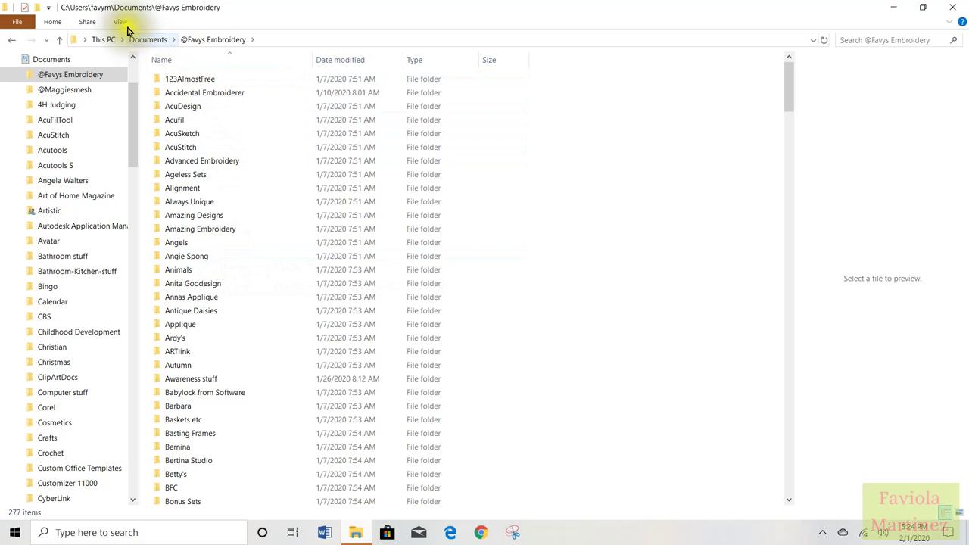
left_click(52, 22)
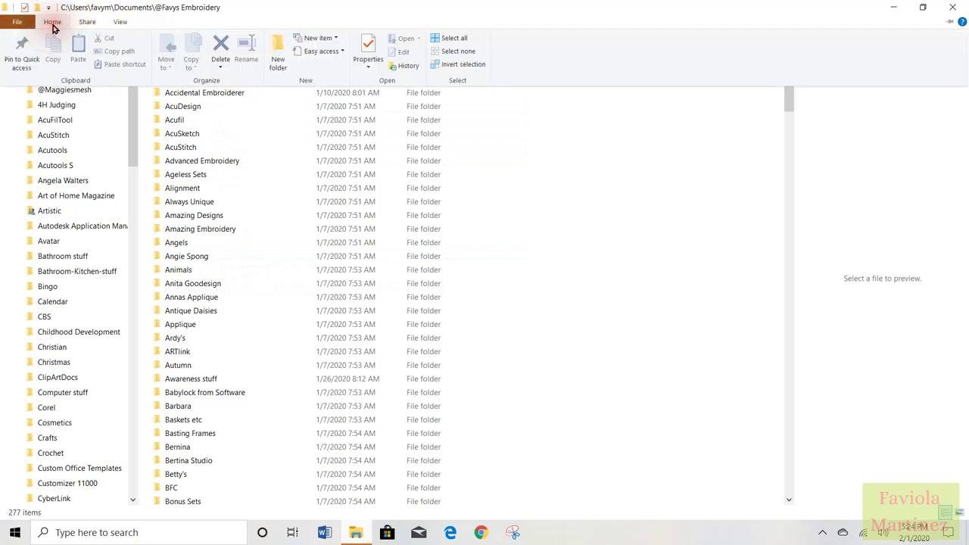
left_click(278, 50)
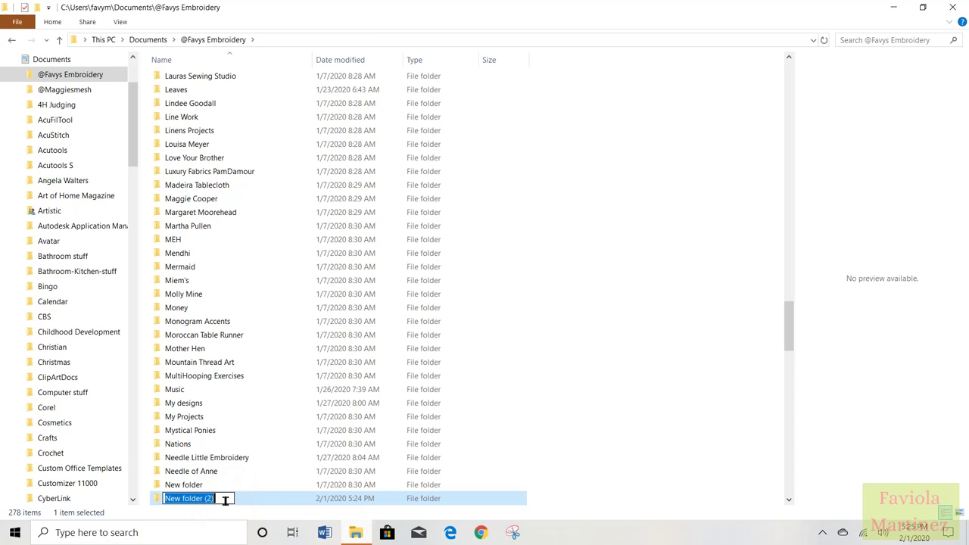
type("2Test")
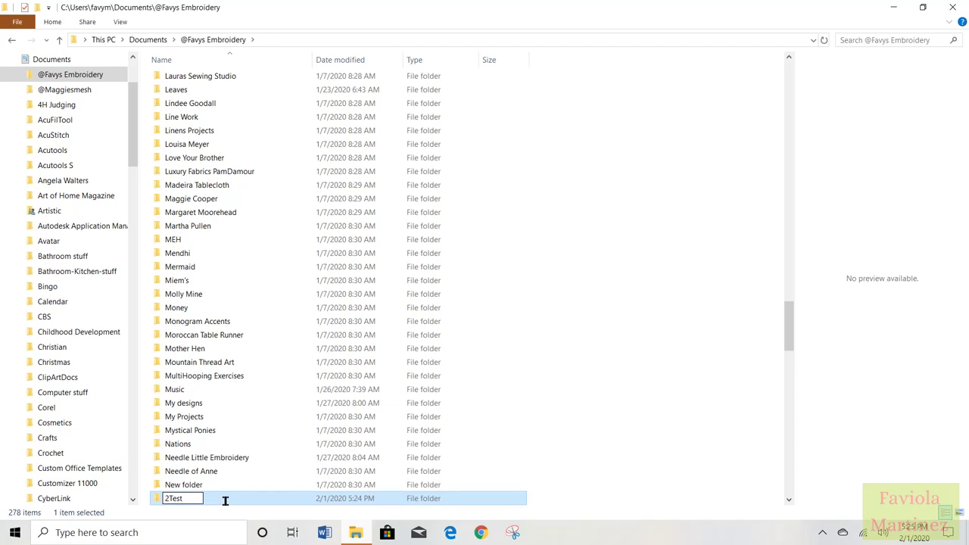
key("Return")
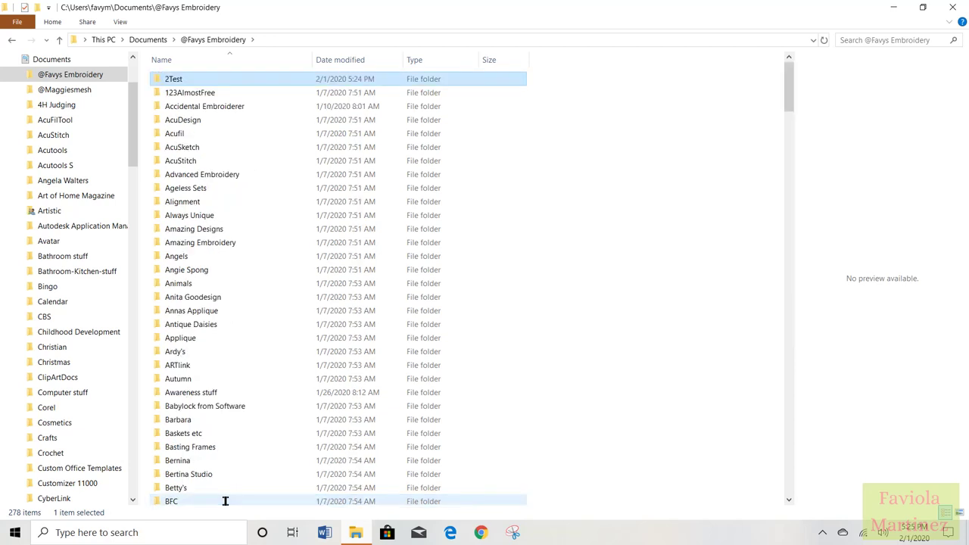
Open the 2Test folder and create a new folder named again inside it
left_click(170, 84)
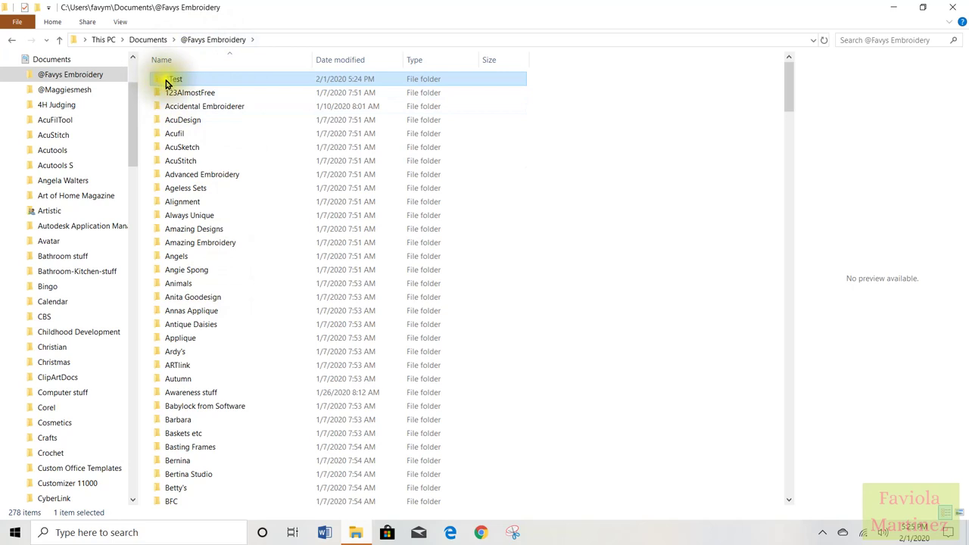
double_click(157, 82)
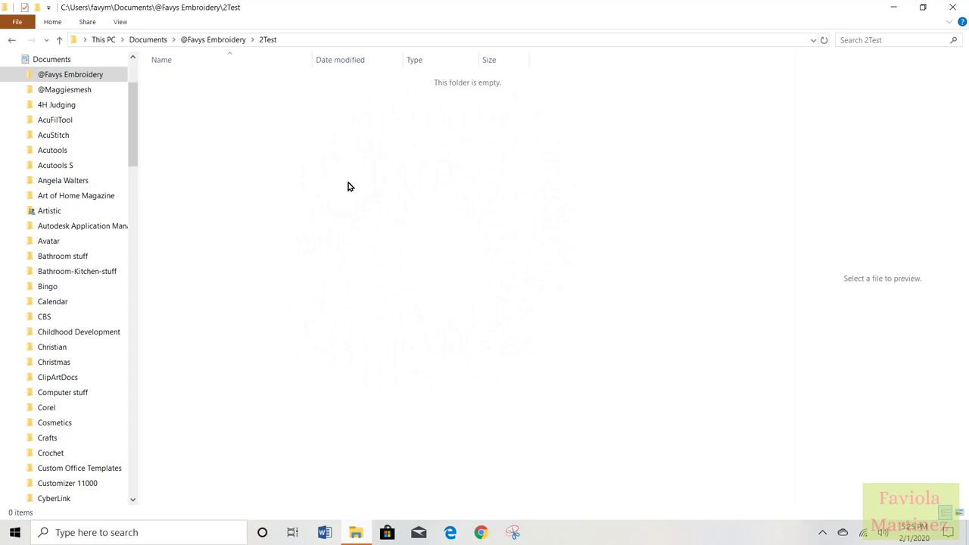
left_click(348, 187)
right_click(348, 186)
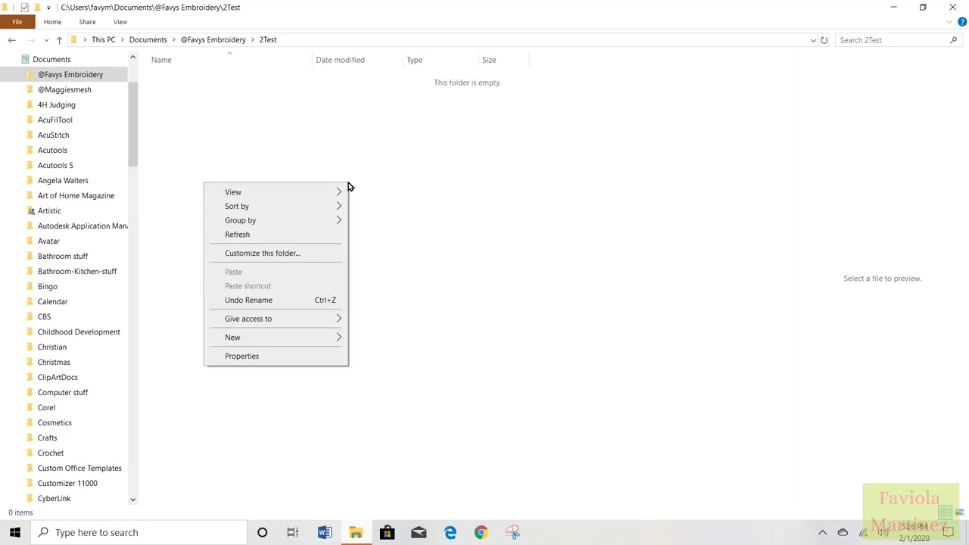
mouse_move(277, 192)
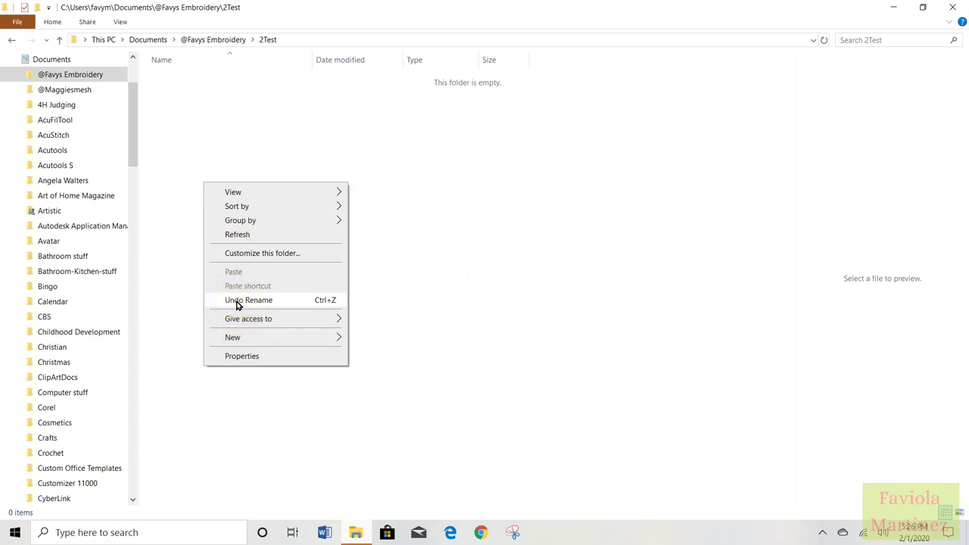
mouse_move(232, 340)
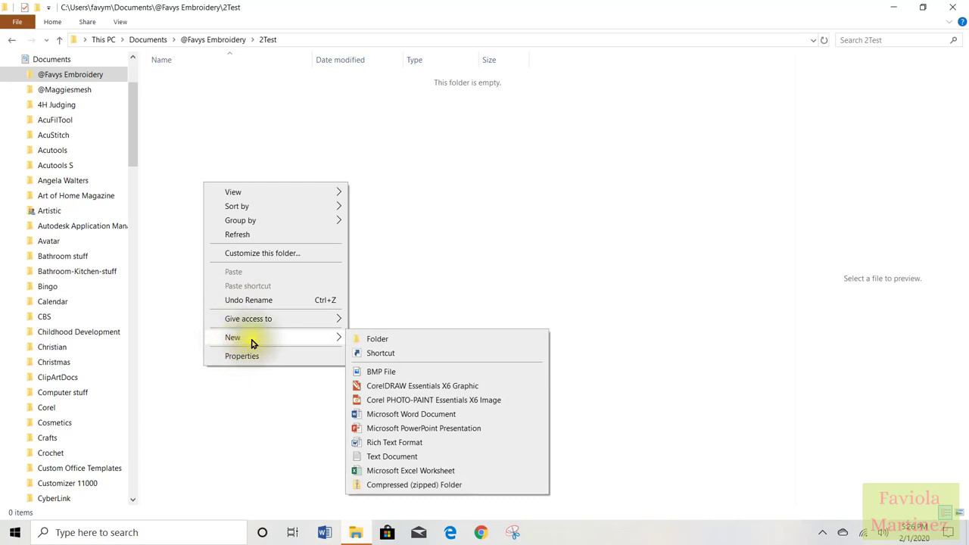
left_click(399, 344)
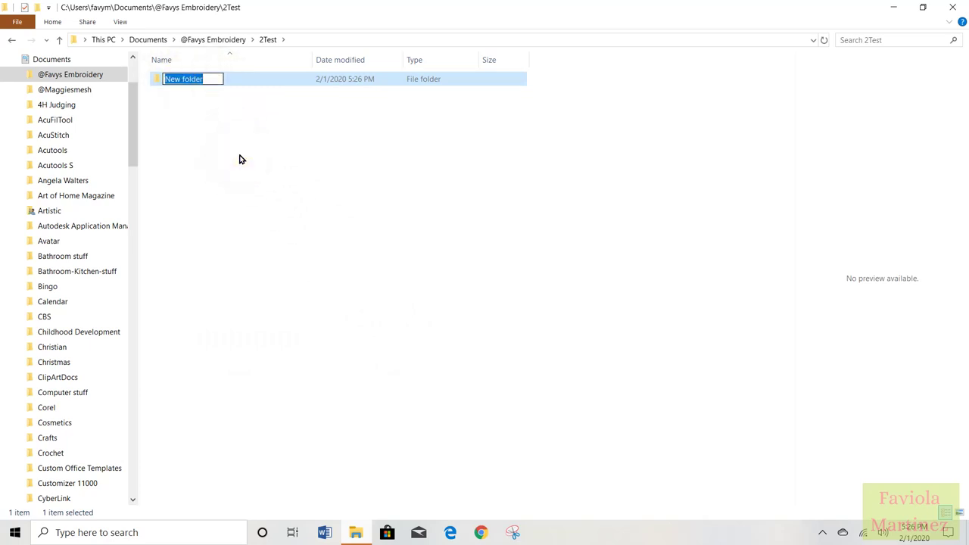
type("again")
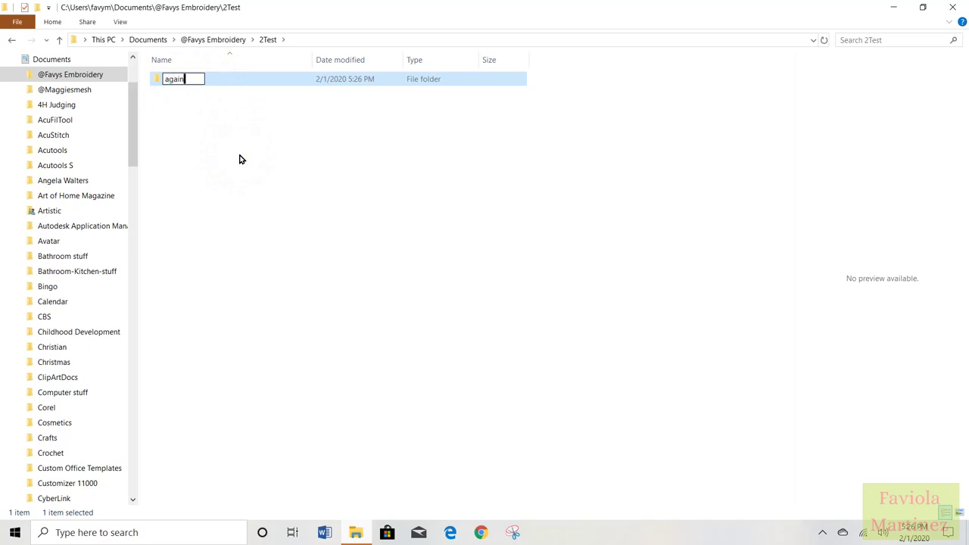
key("Return")
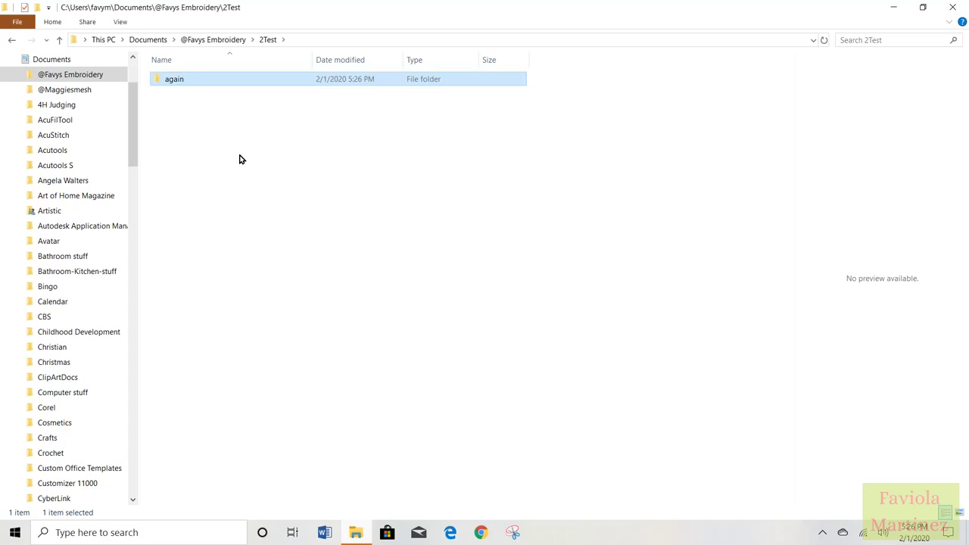
left_click(244, 134)
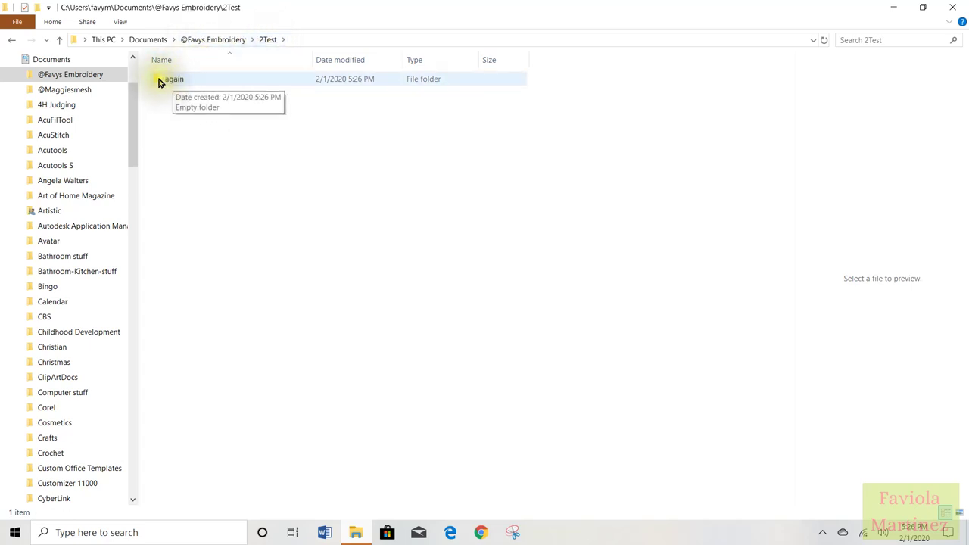
left_click(218, 42)
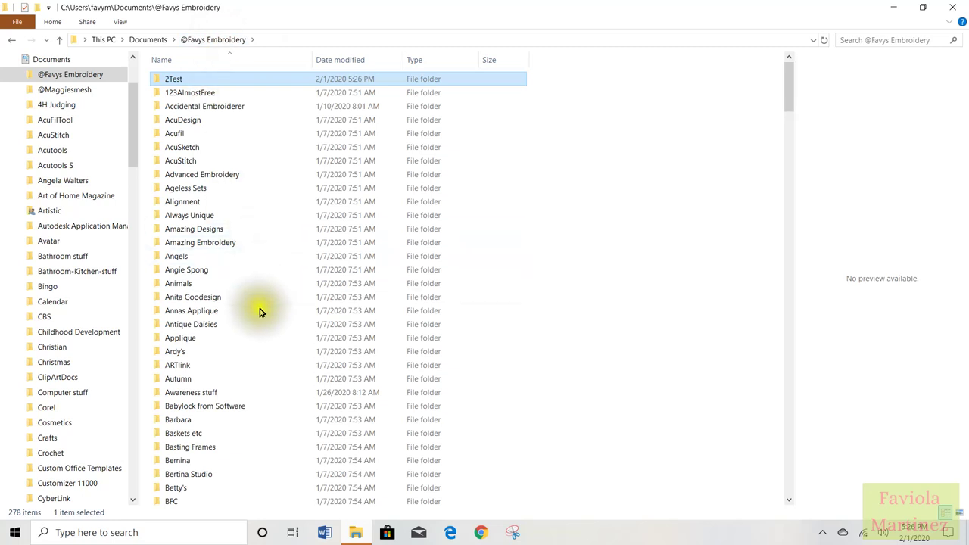
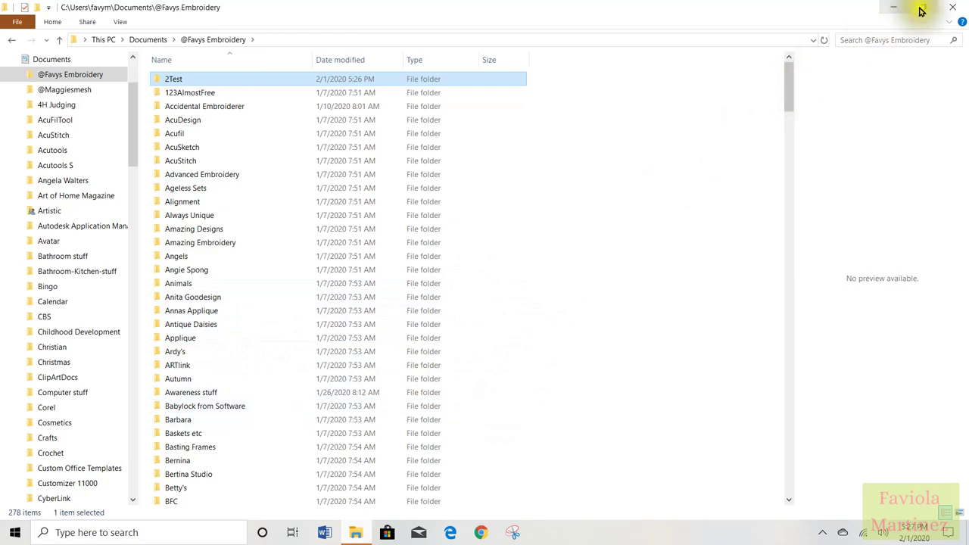
left_click(952, 8)
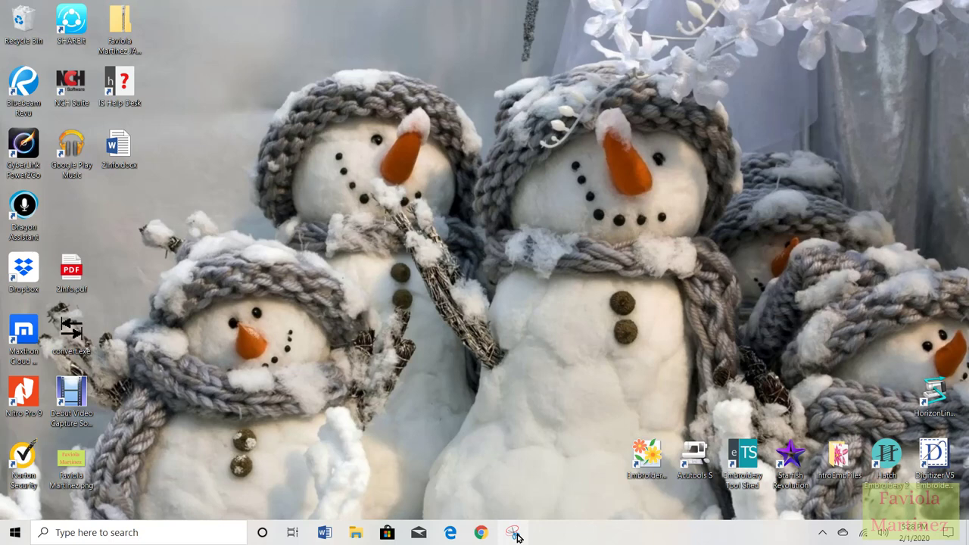
Search Windows for "snip", look at the taskbar and Start pinning options for Snipping Tool, and close the search without choosing any
left_click(514, 533)
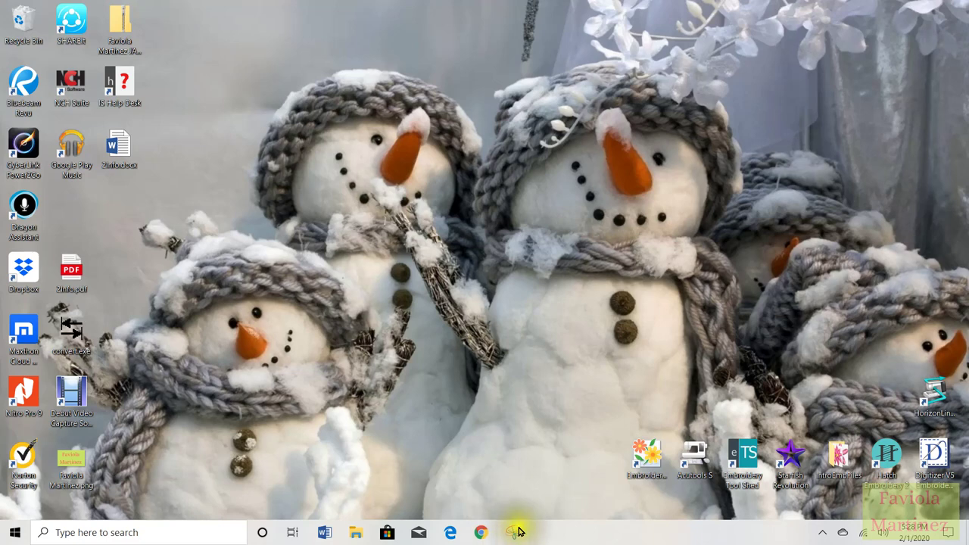
left_click(133, 532)
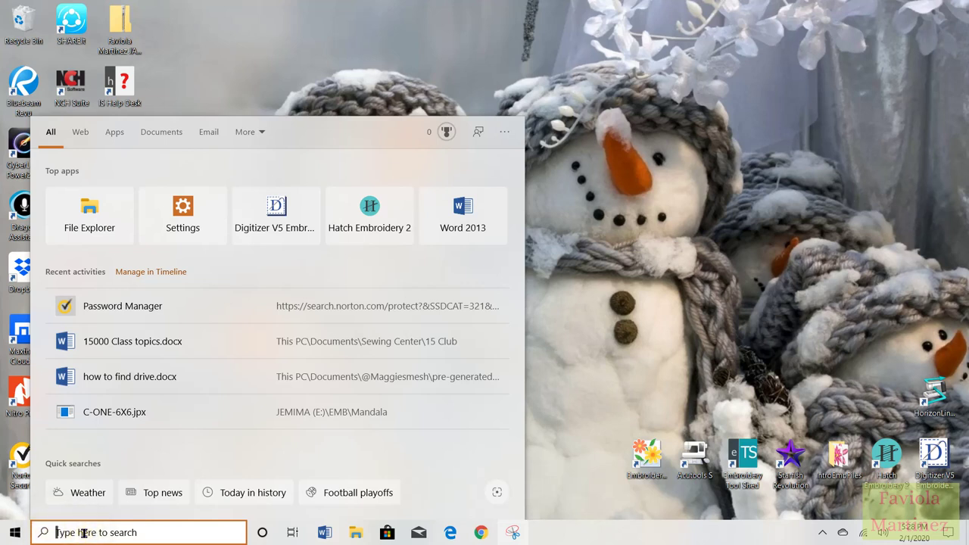
type("snip")
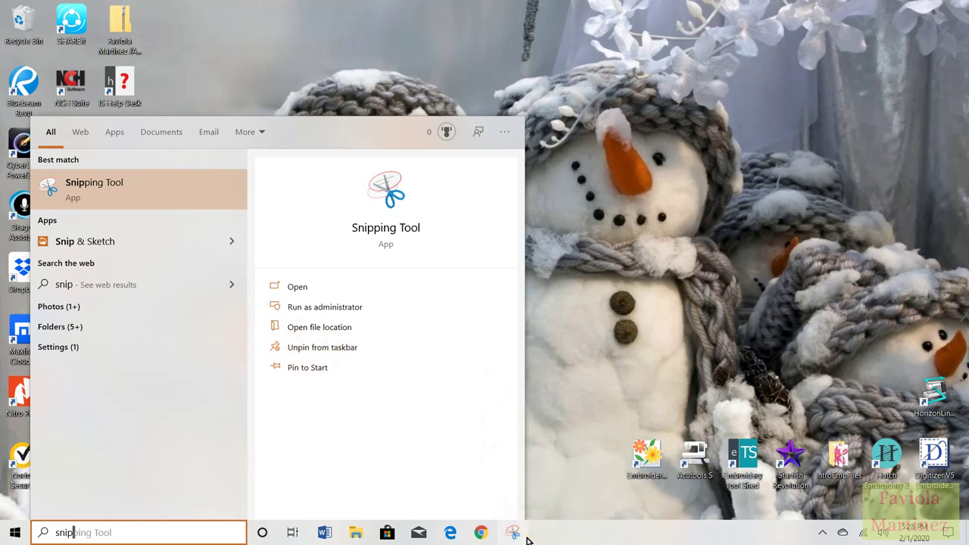
left_click(311, 351)
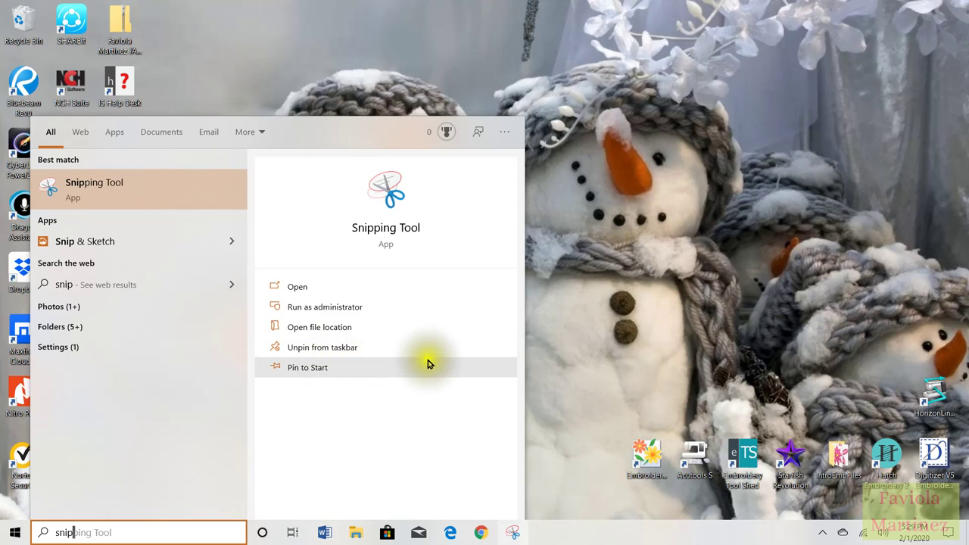
left_click(552, 379)
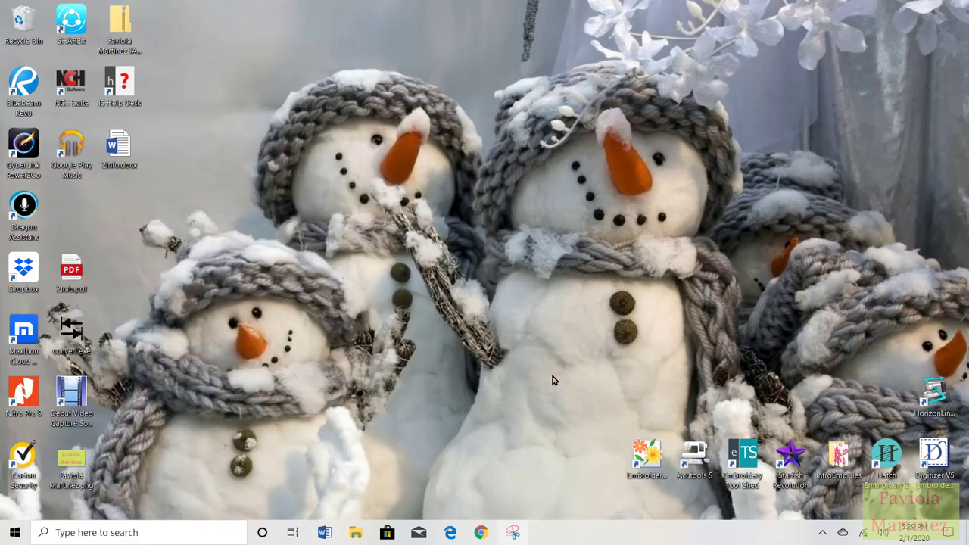
Open Snipping Tool and capture a new rectangular snip around the face of the snowman at the centre-left of the wallpaper
left_click(513, 532)
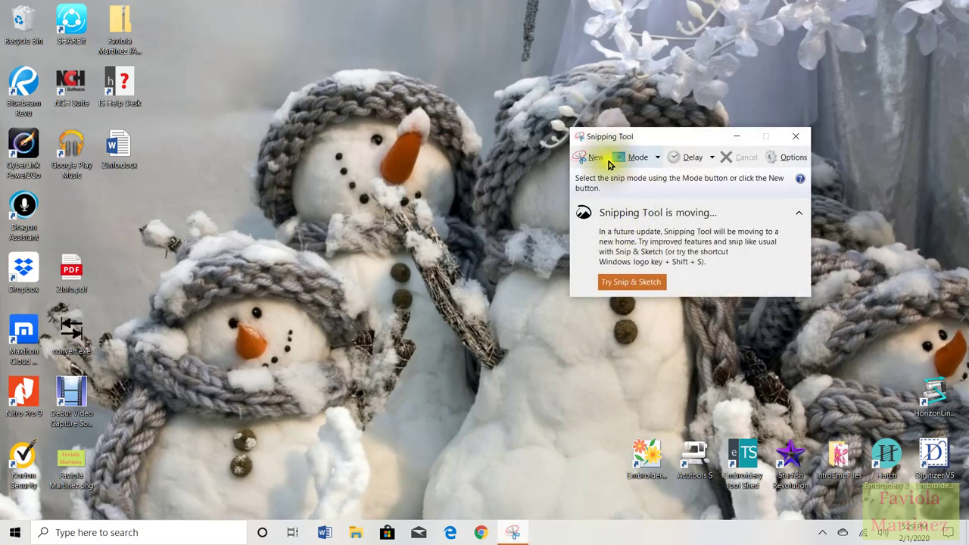
left_click_drag(691, 138, 723, 128)
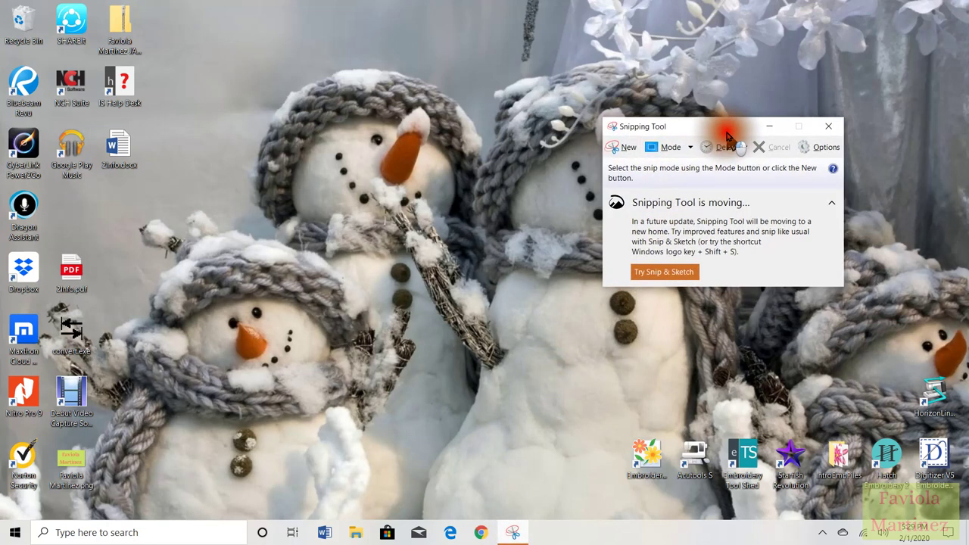
left_click(627, 150)
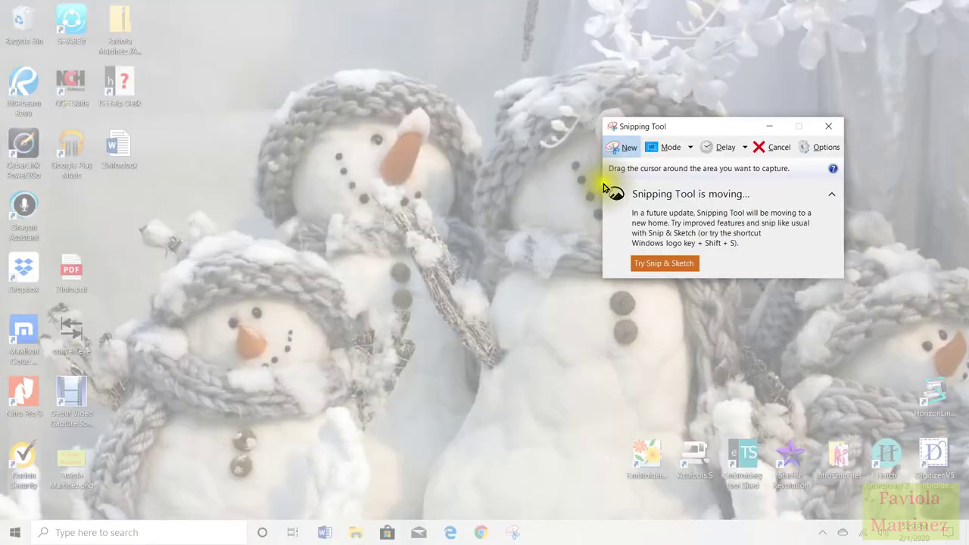
left_click(483, 277)
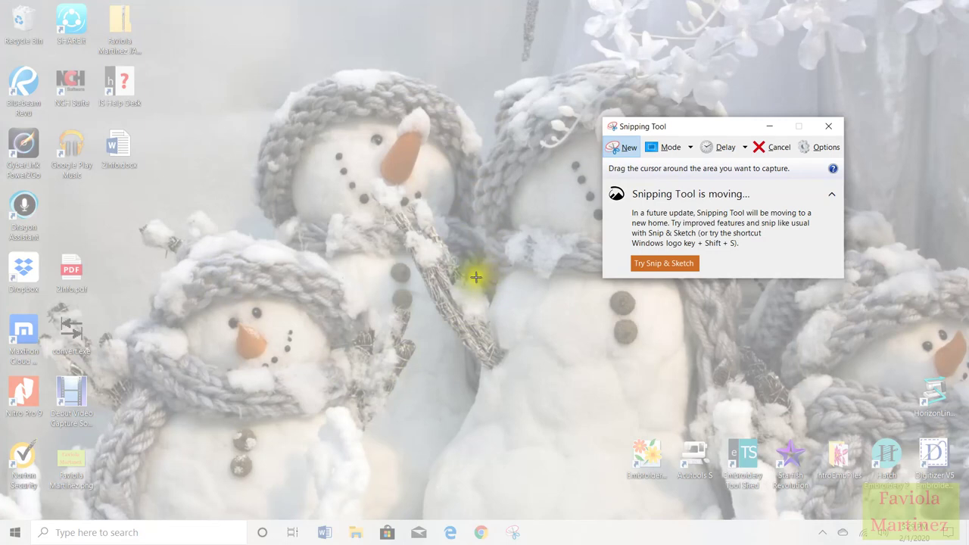
left_click(476, 277)
left_click(455, 247)
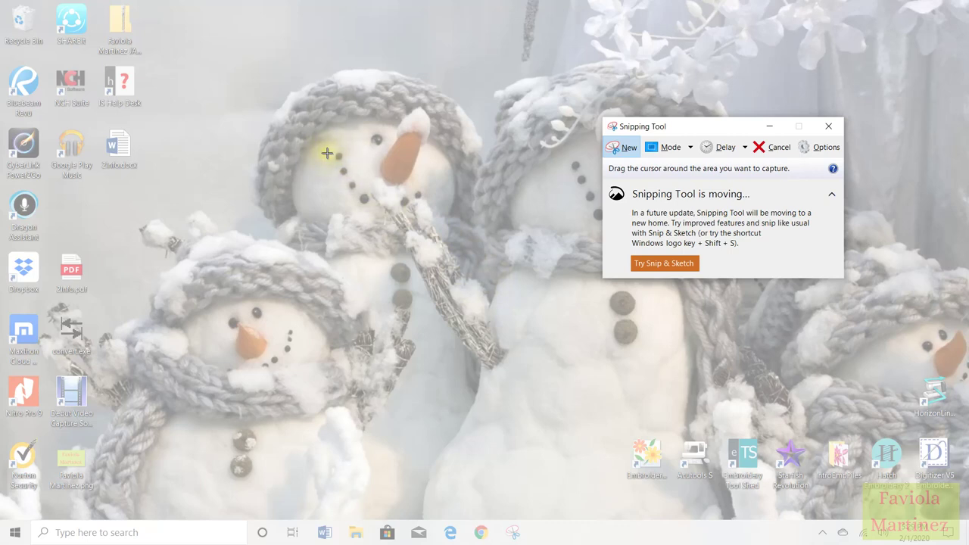
left_click_drag(242, 89, 486, 293)
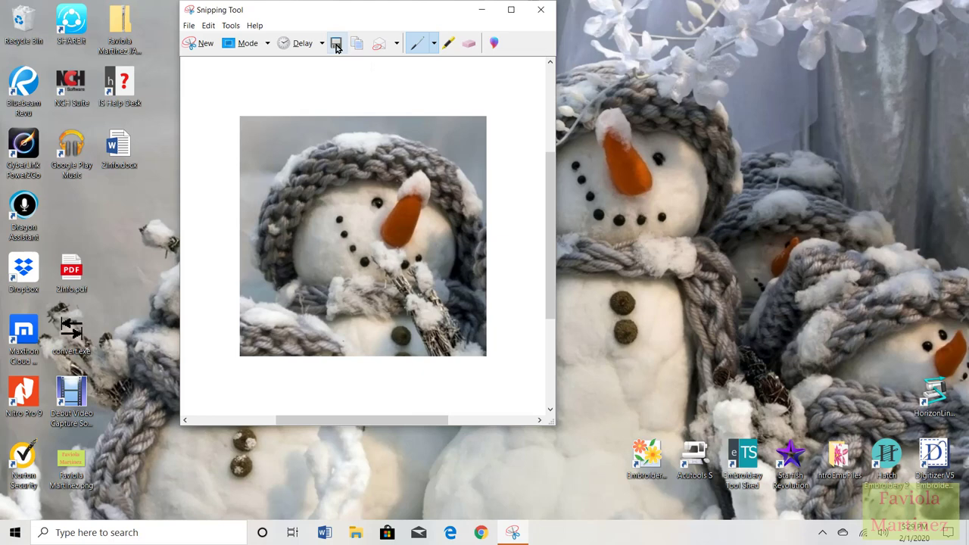
Save the snip as snowface in the pre-generated responses folder, keeping the Portable Network Graphic (PNG) file type
left_click(336, 43)
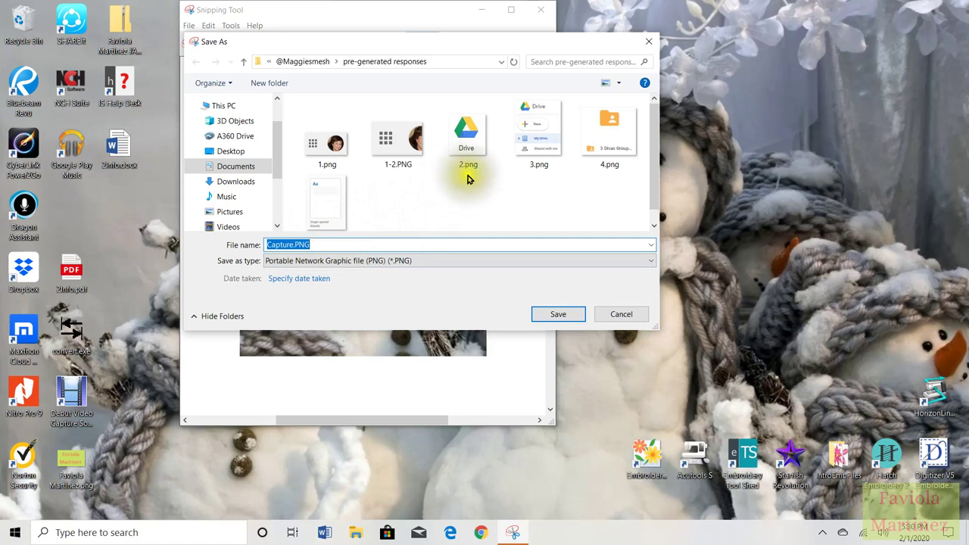
left_click_drag(277, 133, 280, 76)
left_click_drag(341, 51, 426, 177)
left_click_drag(359, 267, 353, 309)
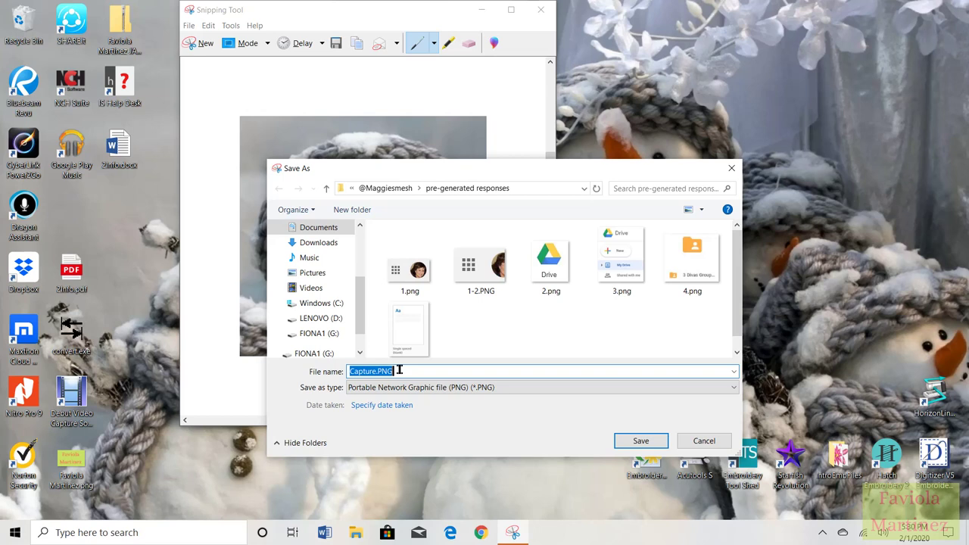
type("nowface")
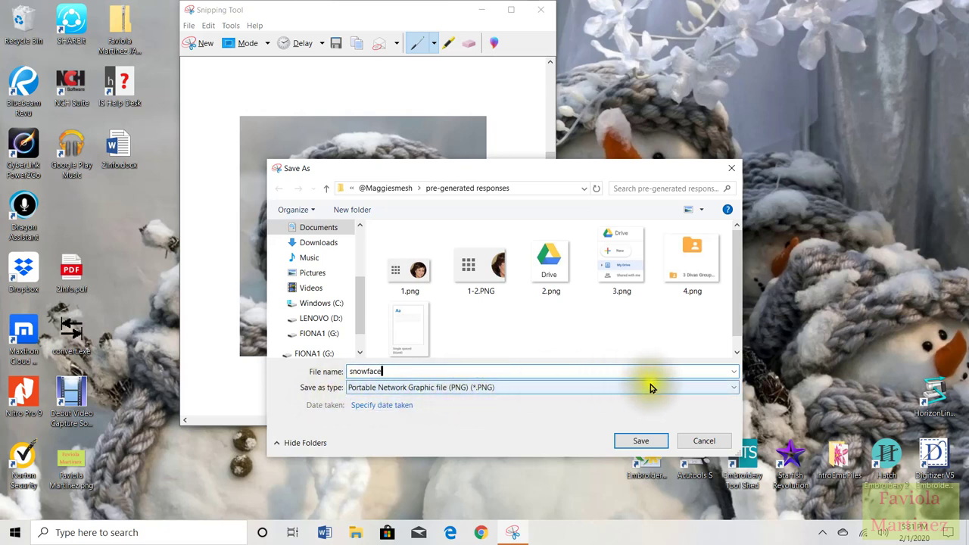
left_click(733, 389)
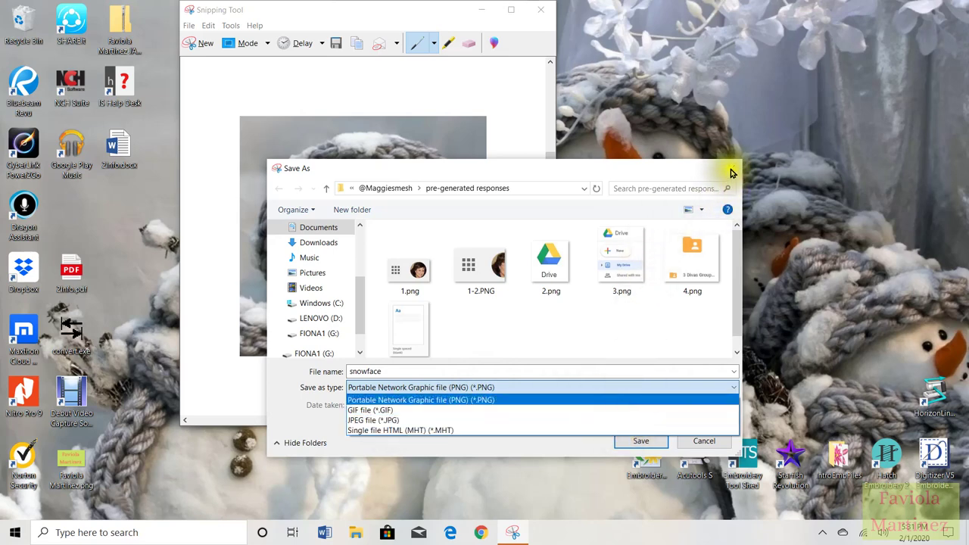
left_click(422, 390)
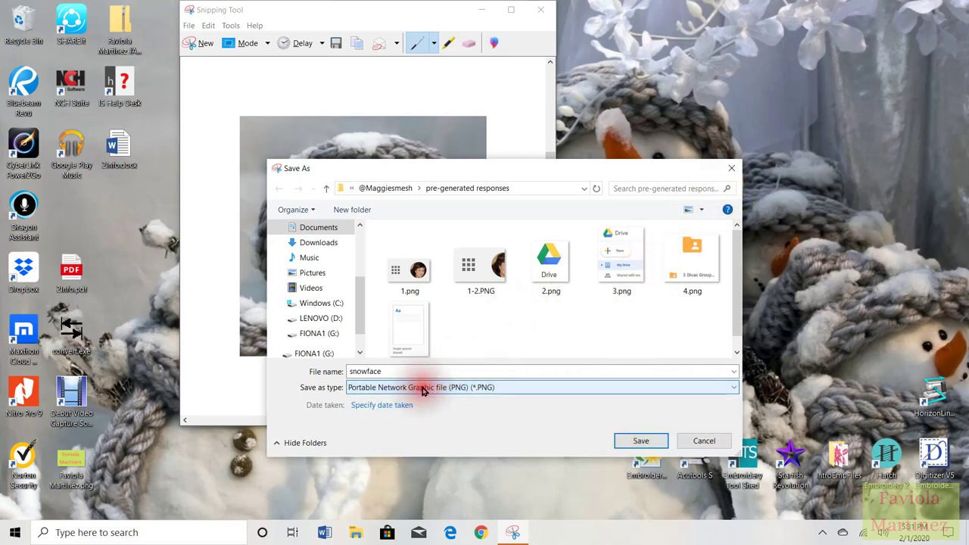
left_click(637, 443)
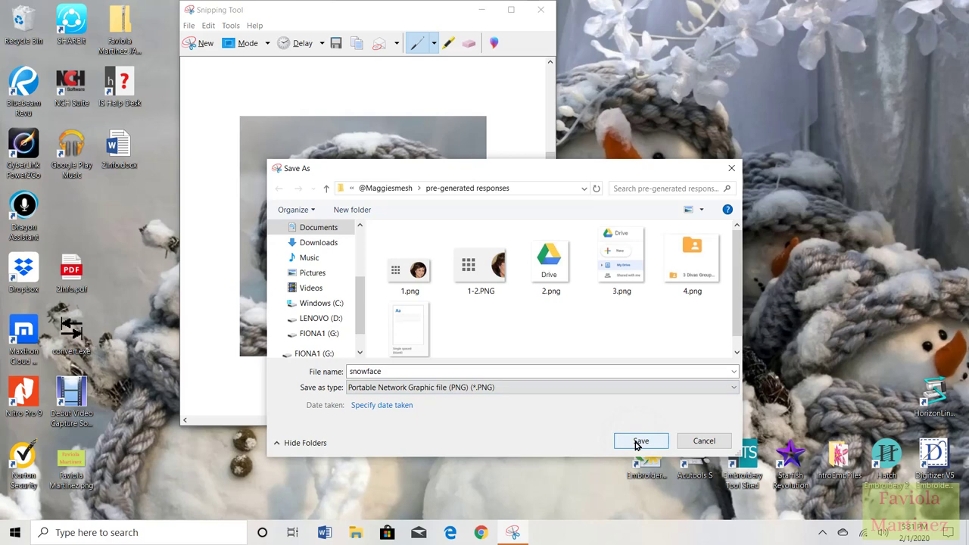
left_click(638, 443)
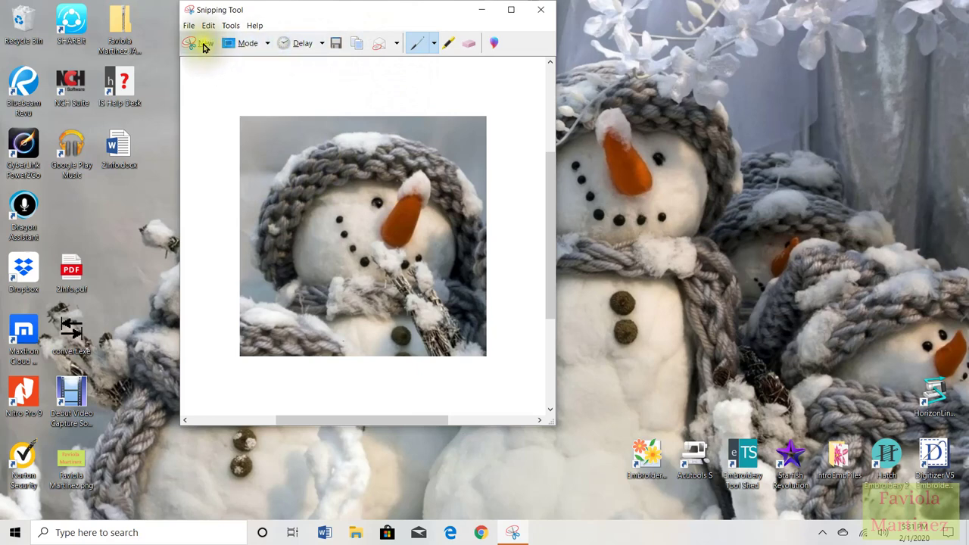
Maximize the Snipping Tool window, minimize and restore it, and close it
left_click(509, 15)
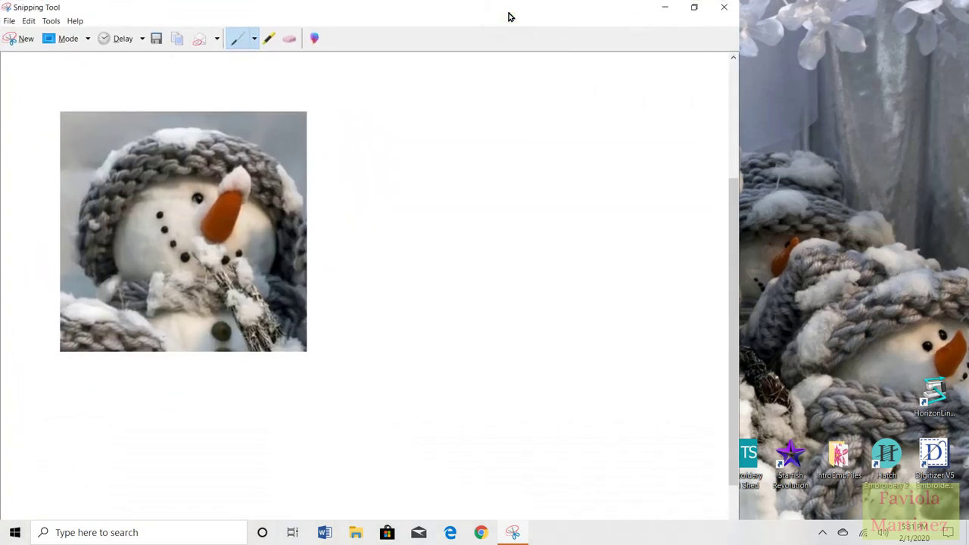
left_click(661, 9)
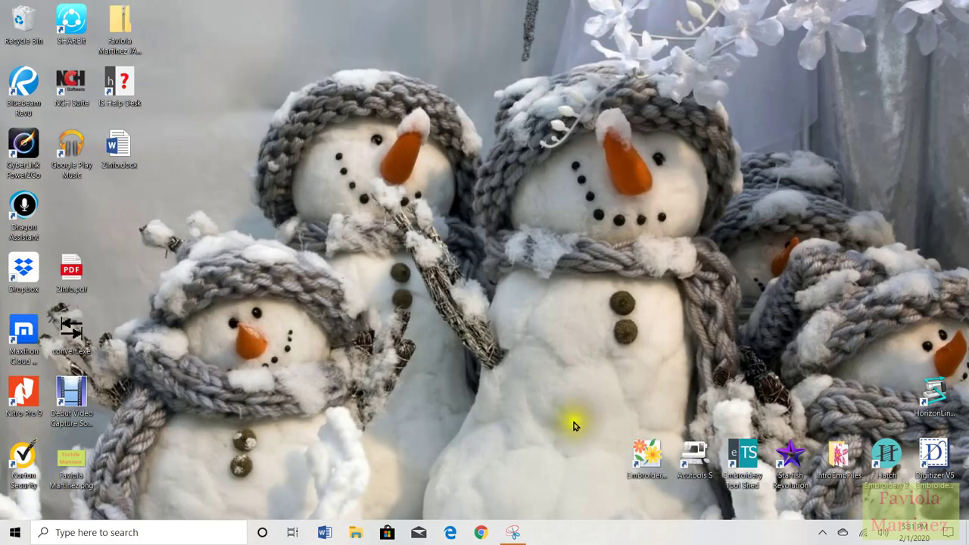
left_click(515, 532)
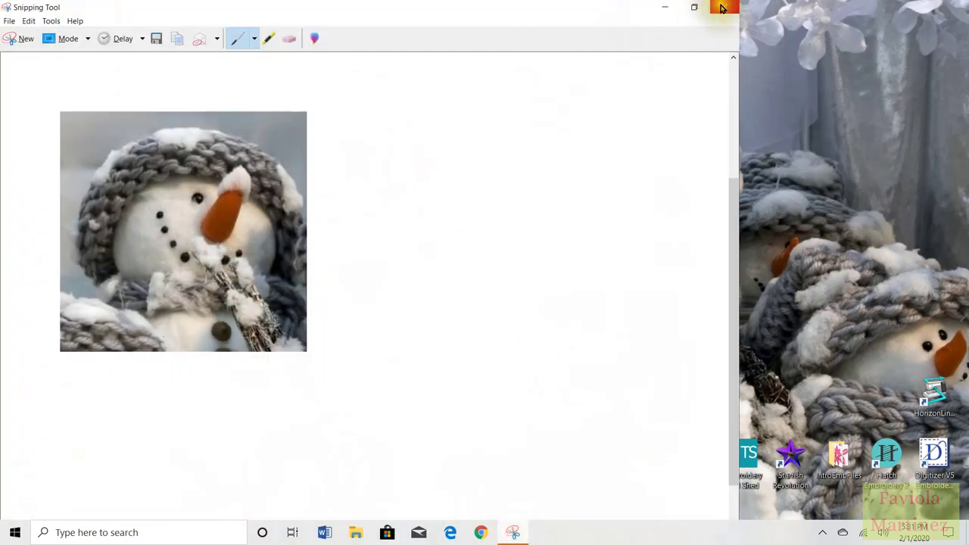
left_click(723, 7)
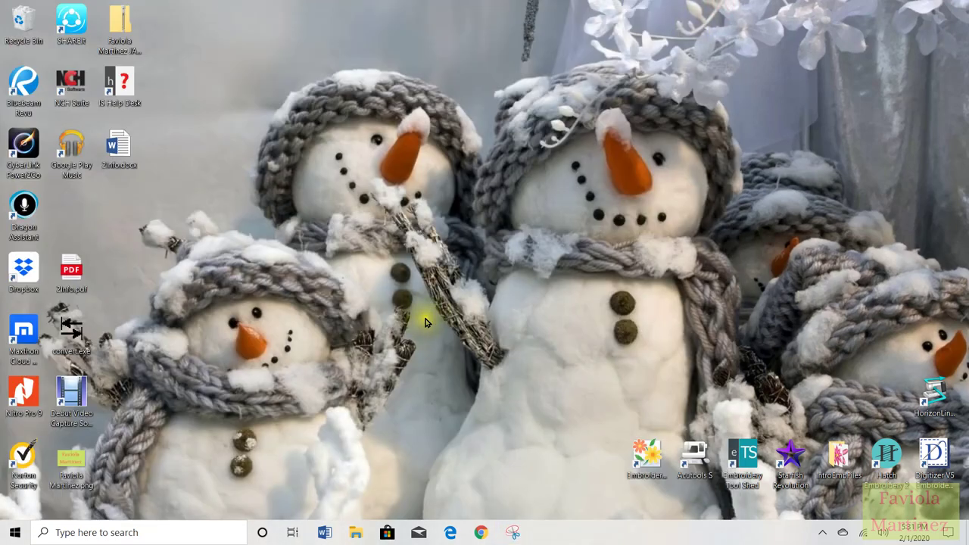
Open the pre-generated responses folder in File Explorer to check for the saved snowface snip, and close the window
left_click(357, 535)
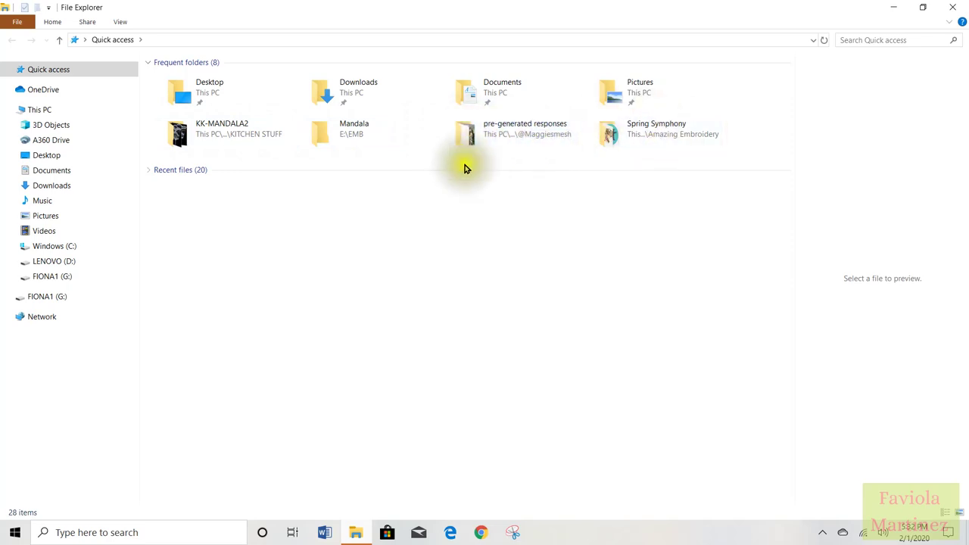
double_click(466, 133)
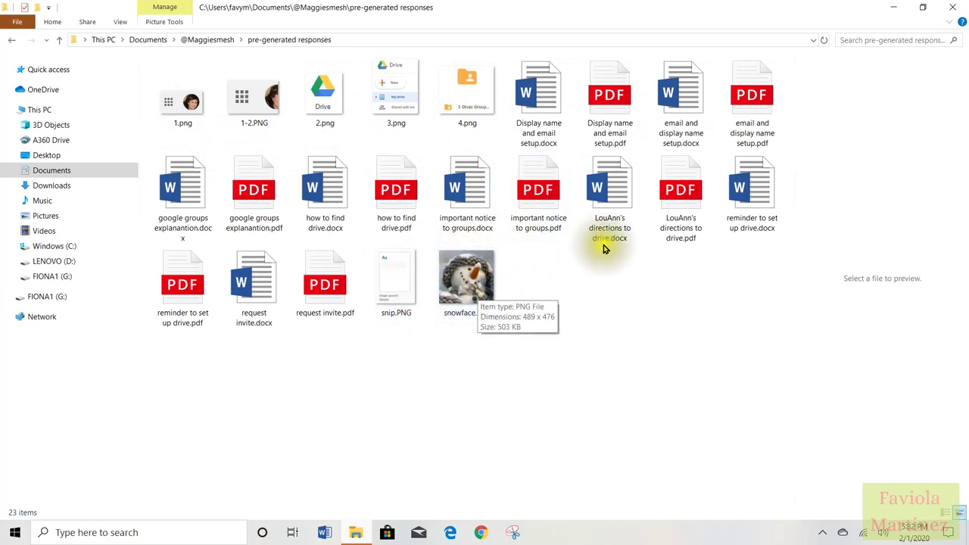
left_click(952, 9)
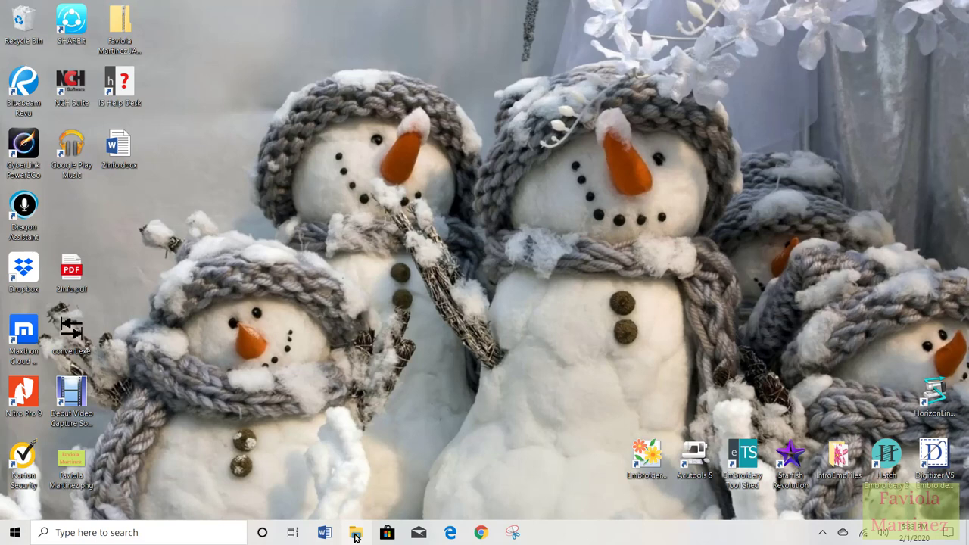
Try to open the Mandala folder from File Explorer's frequent folders, dismiss the message, and close File Explorer
left_click(356, 535)
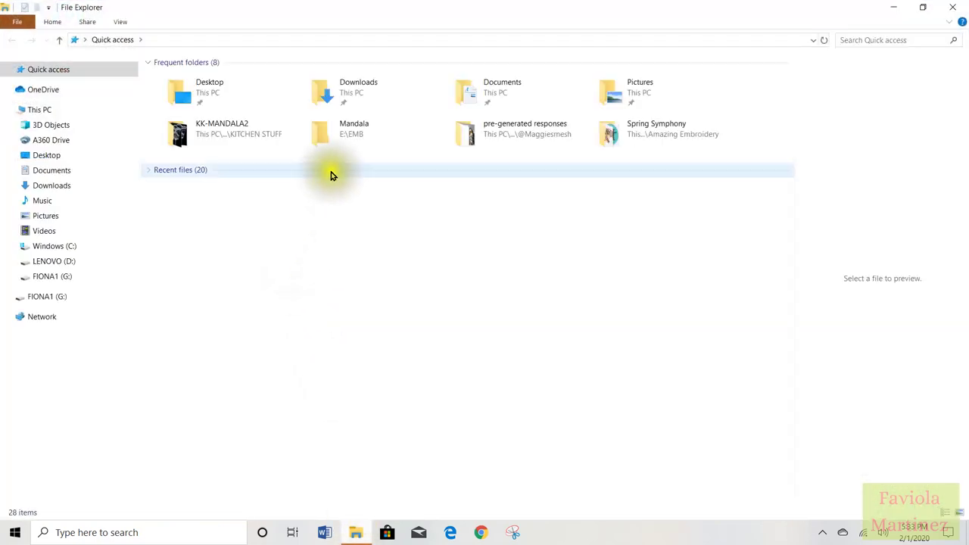
left_click(332, 136)
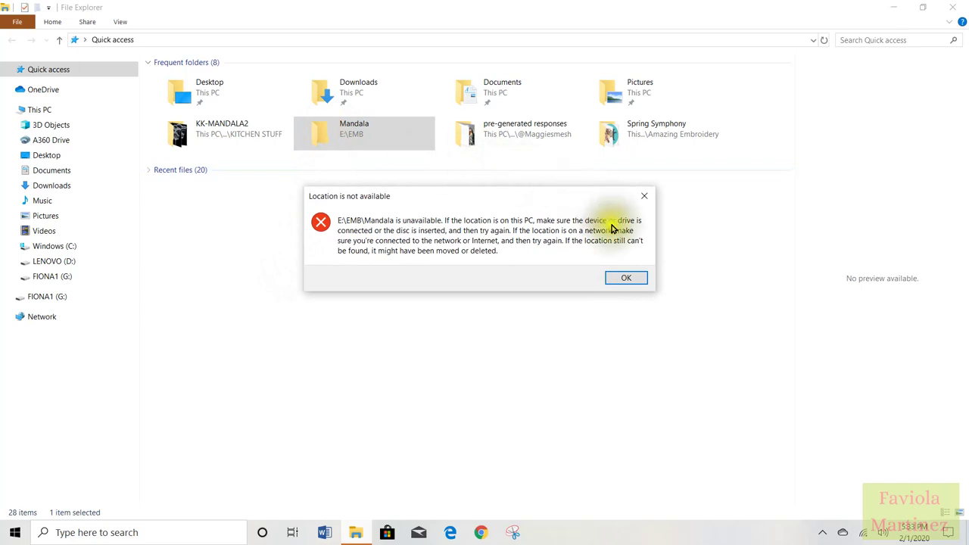
left_click(642, 199)
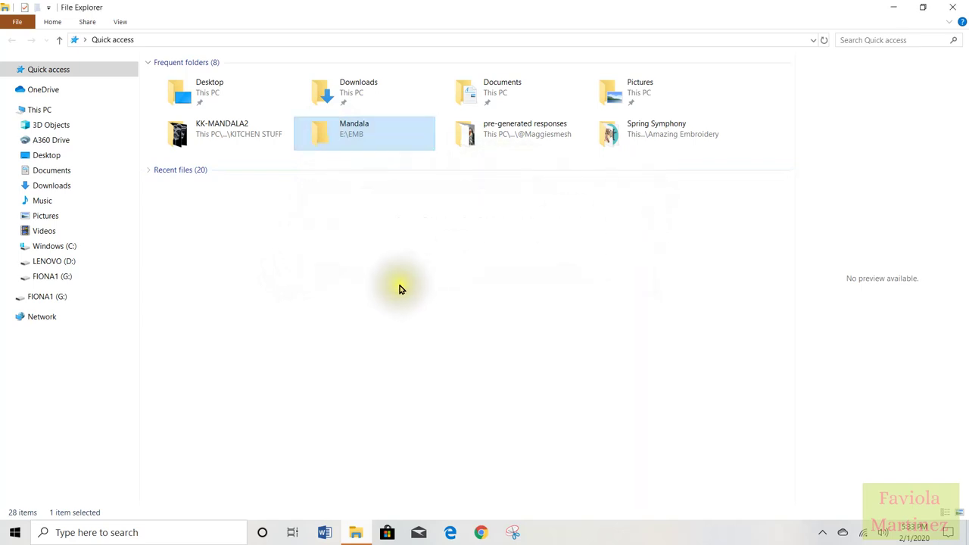
left_click(952, 7)
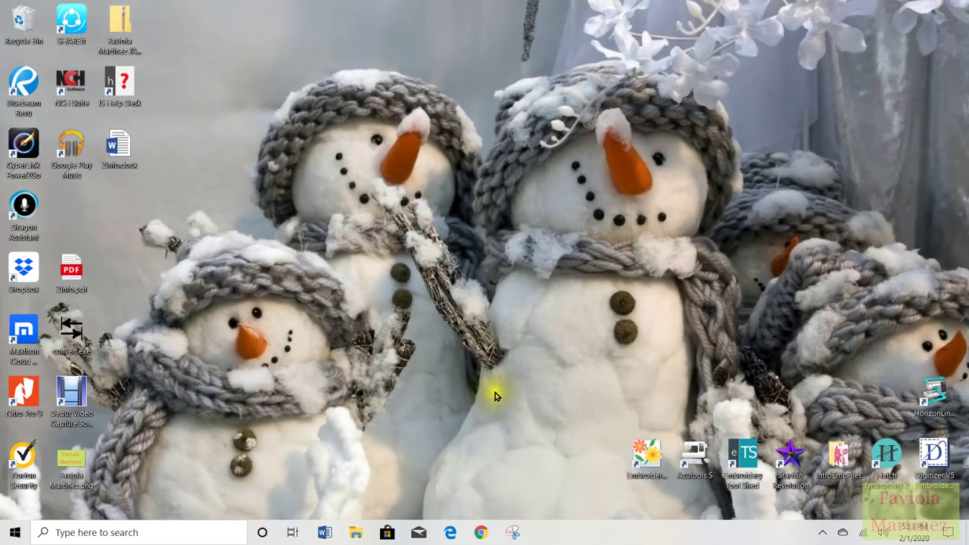